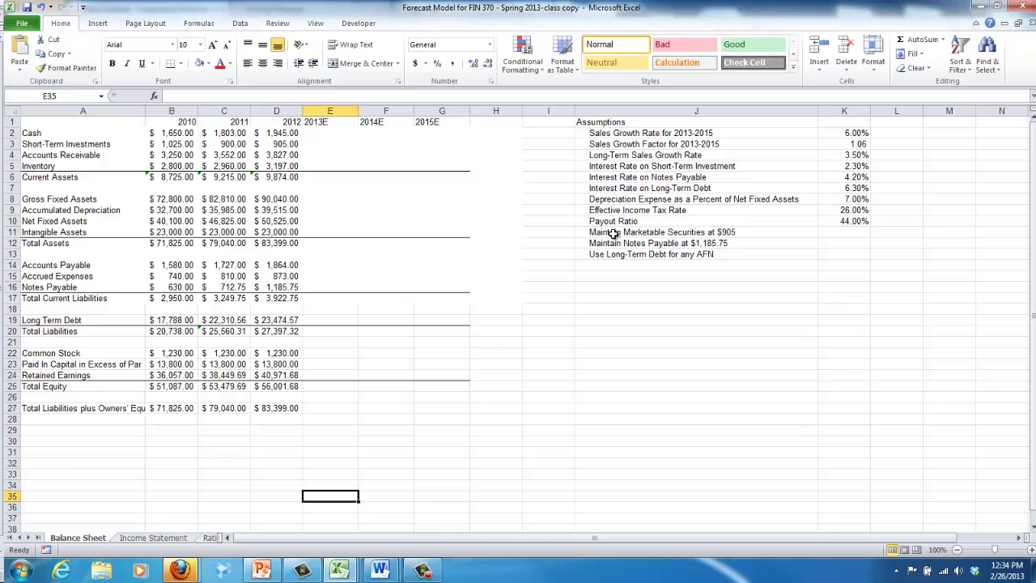
Reword the marketable securities assumption in J11 to "Maintain Short-Term Investments at $905".
left_click(614, 232)
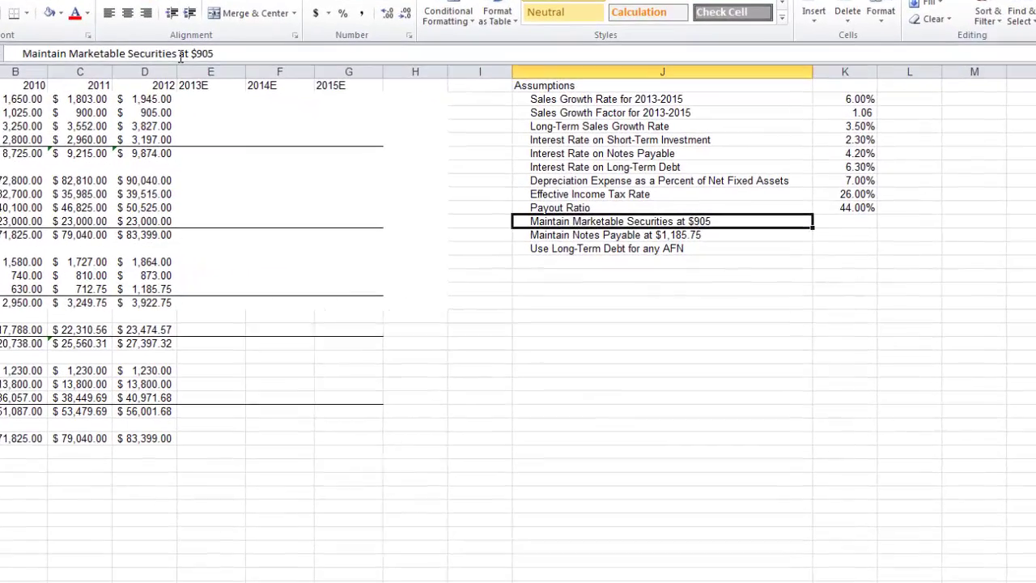
left_click_drag(178, 53, 63, 53)
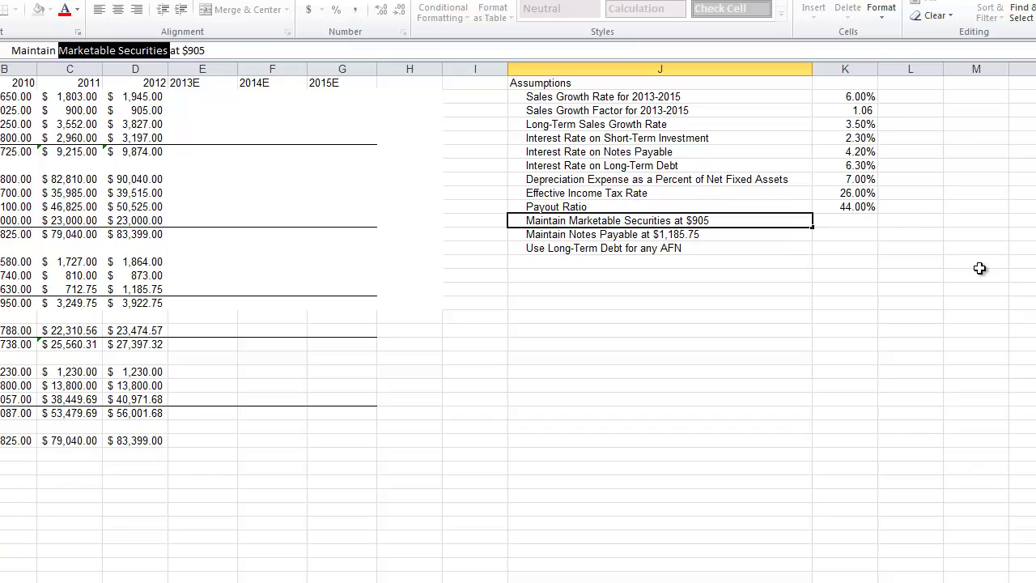
type("Short-Te")
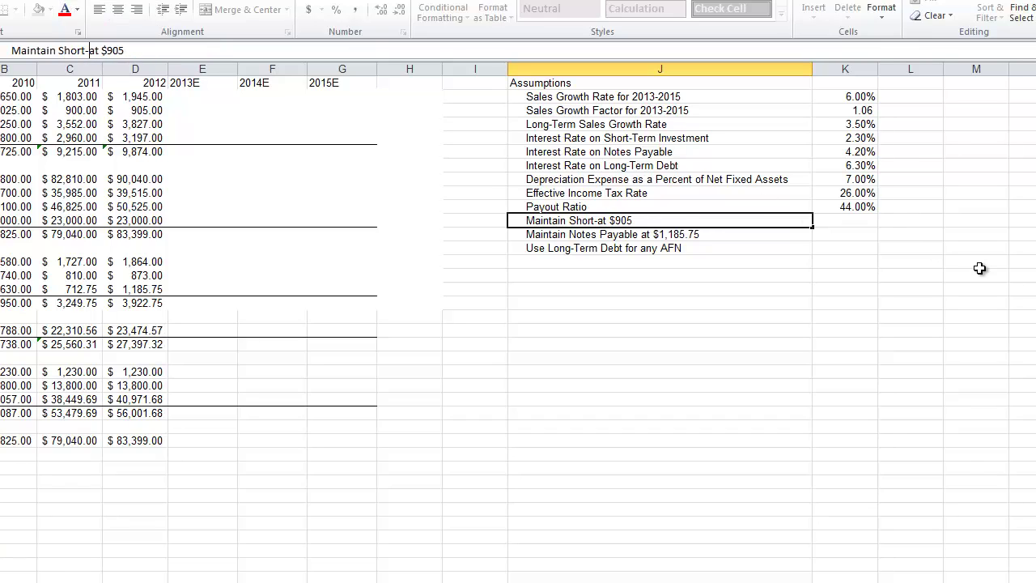
type("rm Investment")
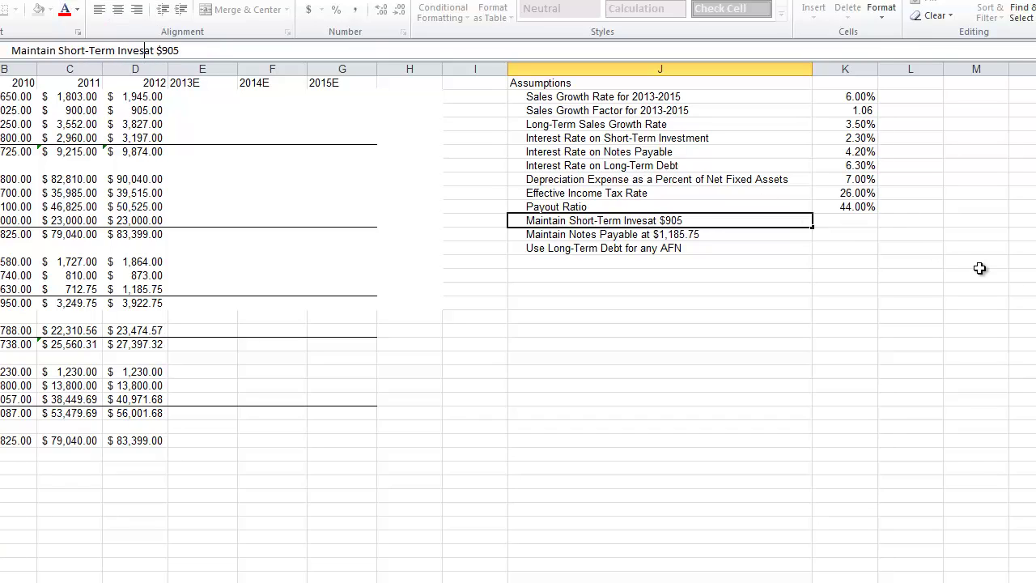
type("s")
key("Return")
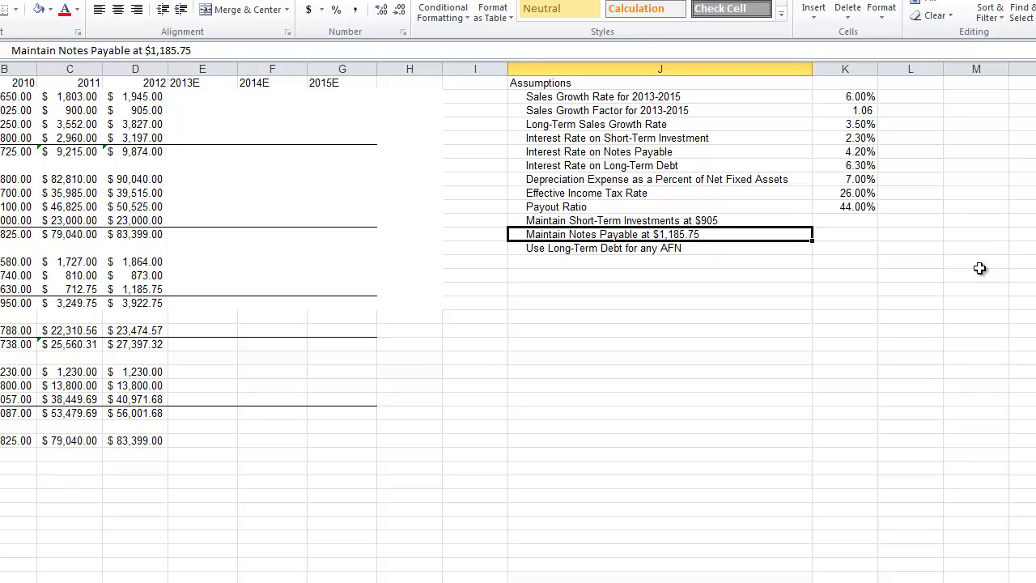
key("Up")
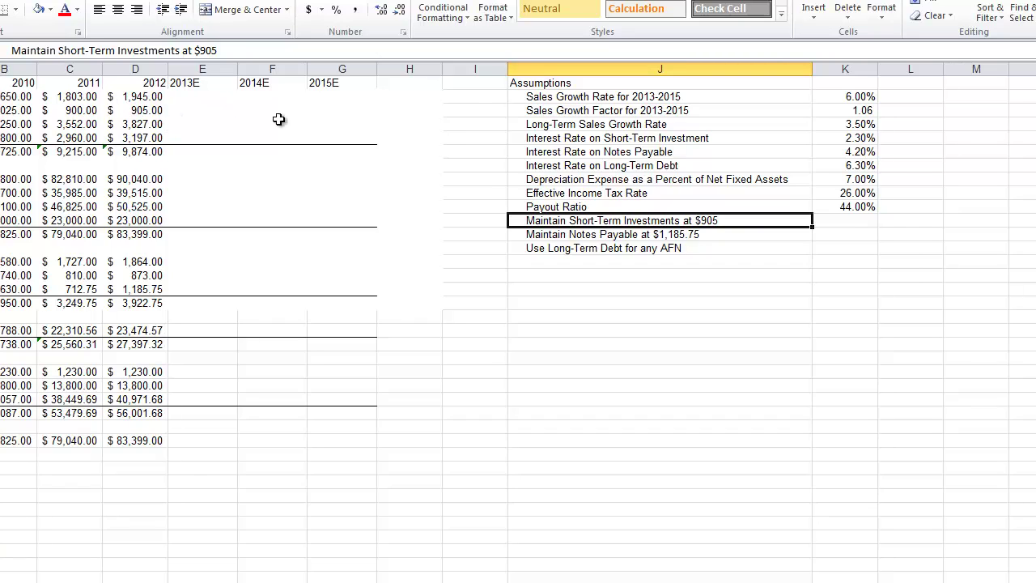
left_click(564, 234)
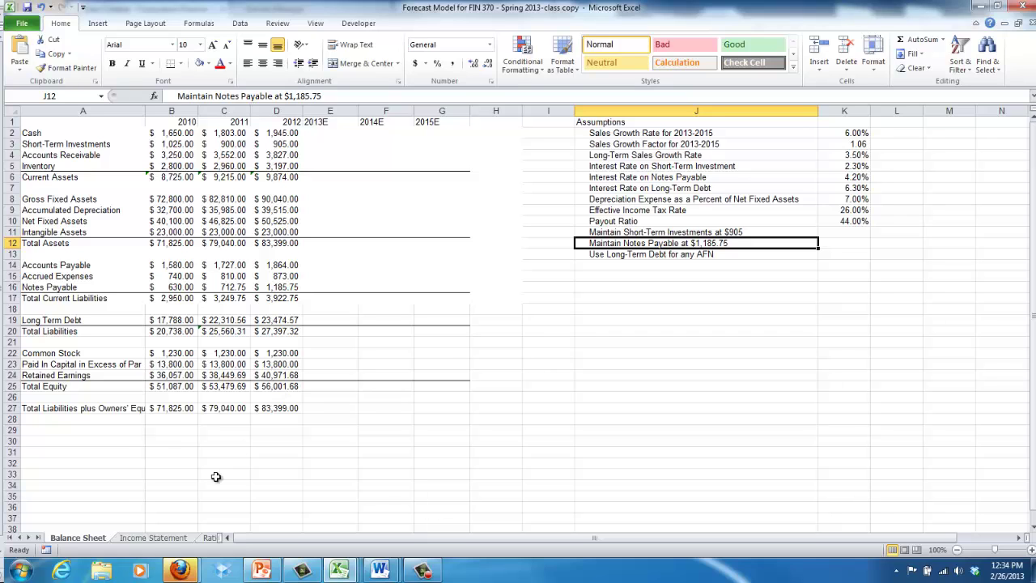
Review the historical figures on the Income Statement sheet and the ratios with industry averages on the Ratios sheet.
left_click(153, 538)
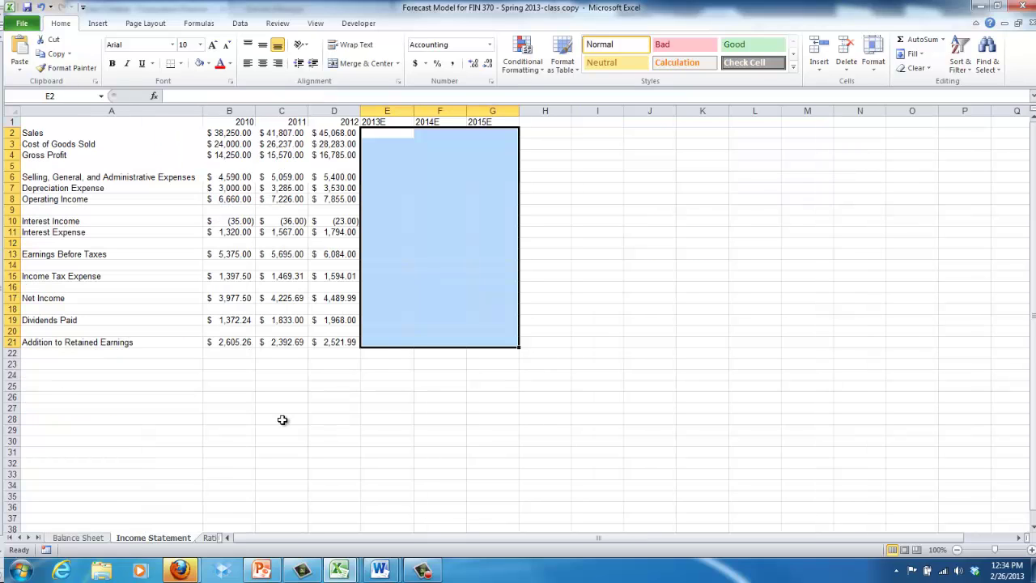
left_click(485, 386)
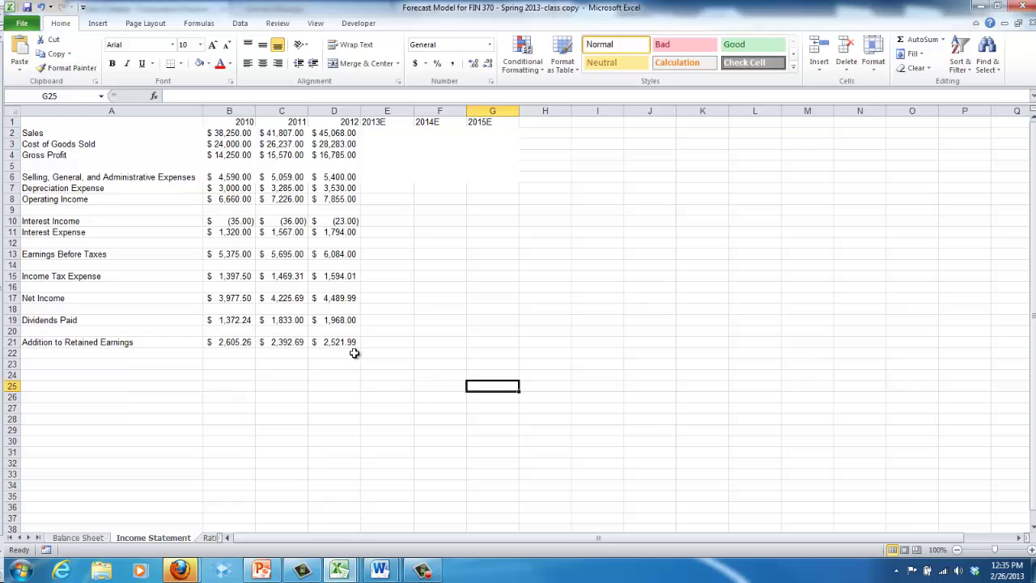
left_click(212, 538)
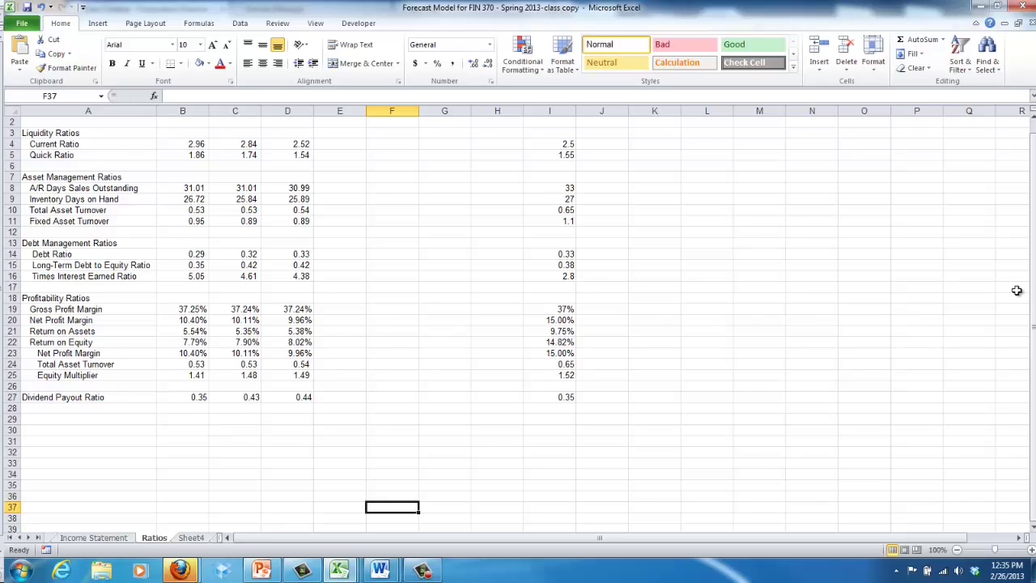
left_click_drag(1032, 299, 1034, 295)
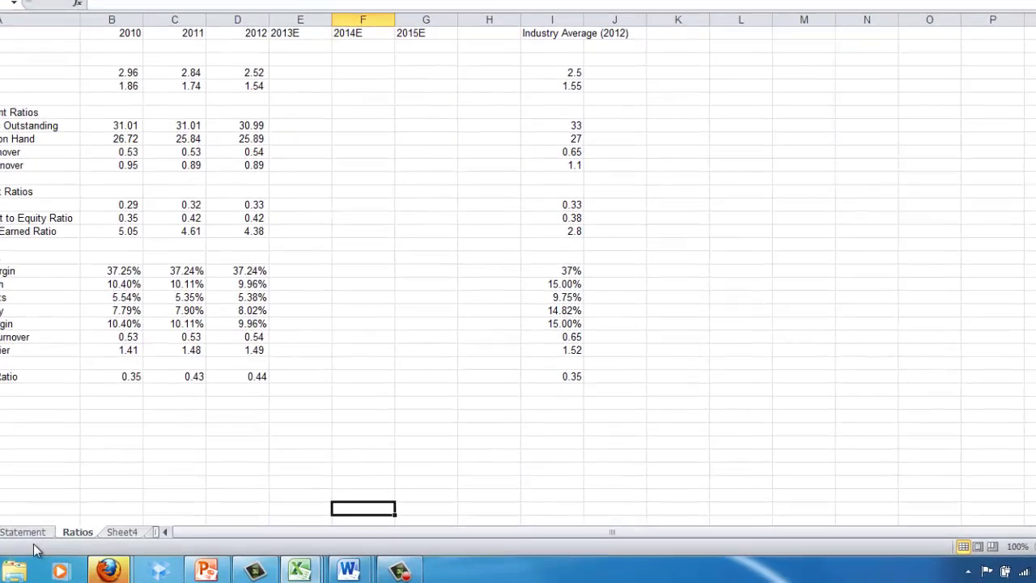
left_click(24, 532)
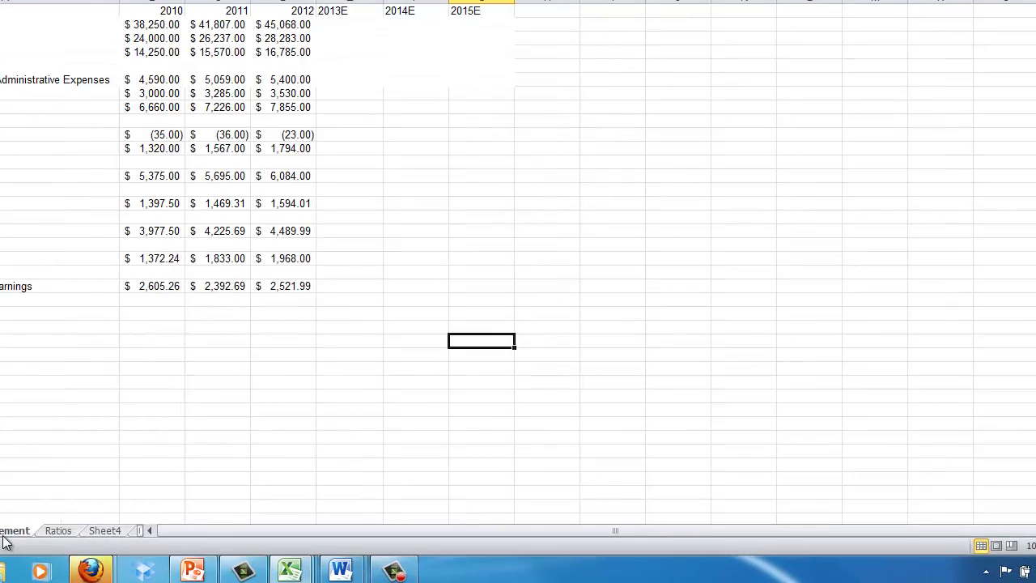
left_click(53, 530)
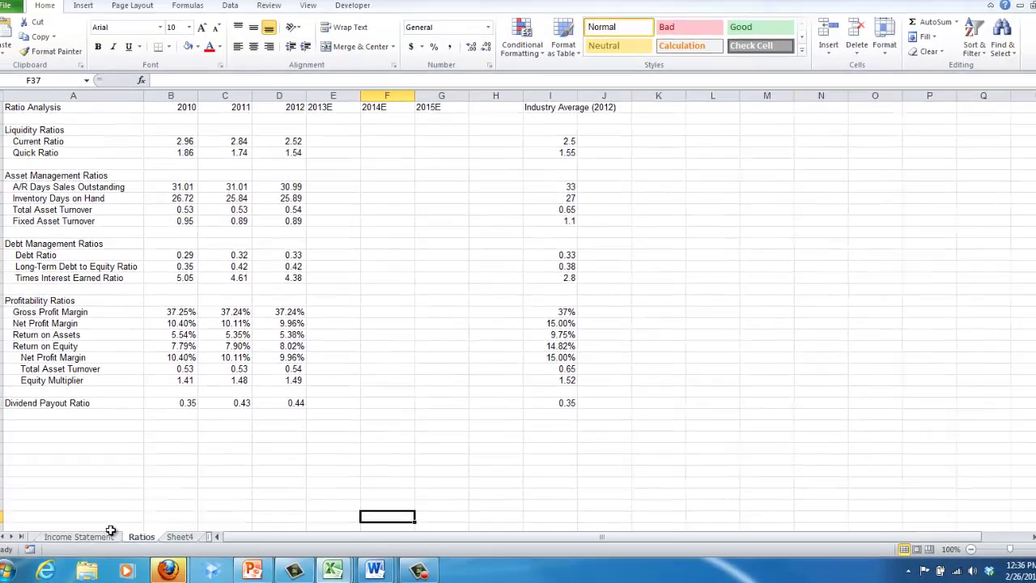
Highlight the Sales row on the Income Statement sheet in yellow, from its label through the 2015E column.
left_click(10, 530)
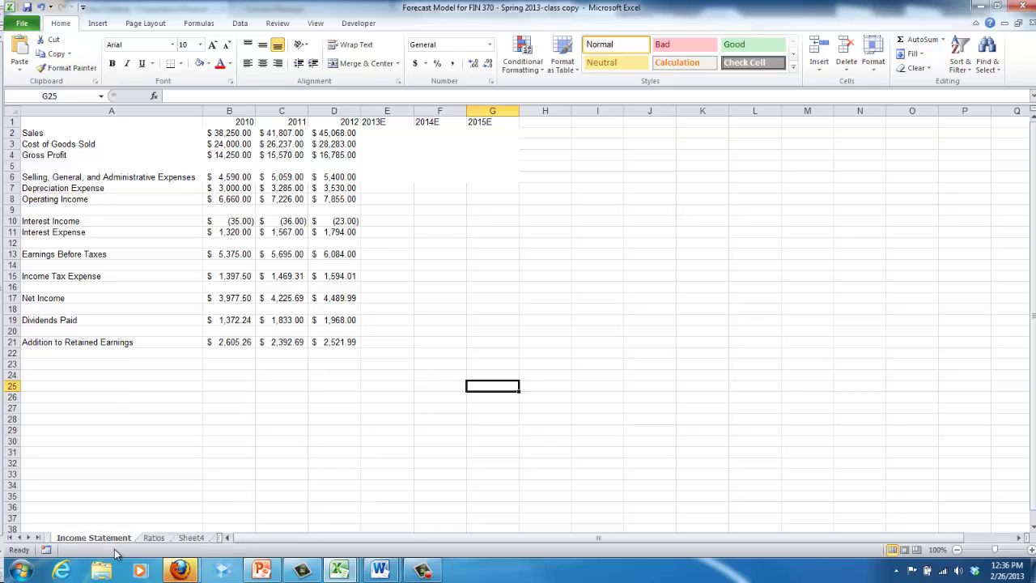
left_click_drag(230, 133, 450, 138)
left_click_drag(93, 135, 467, 132)
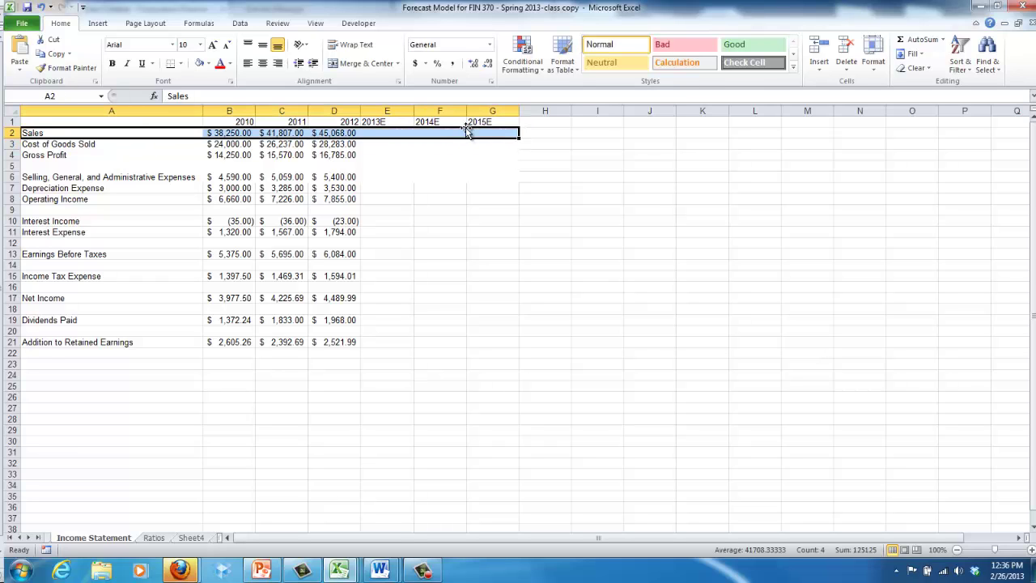
left_click(208, 63)
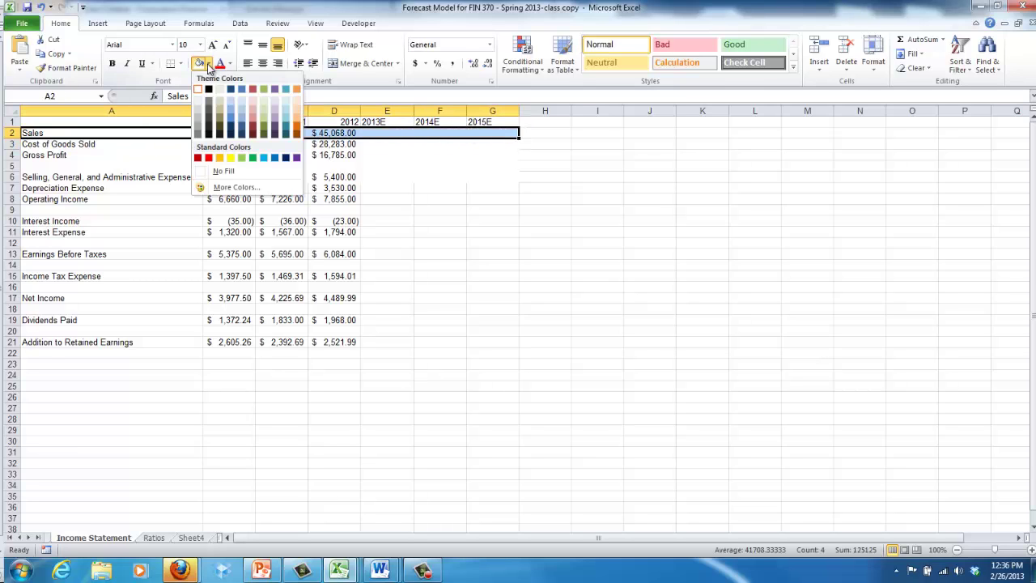
left_click(230, 157)
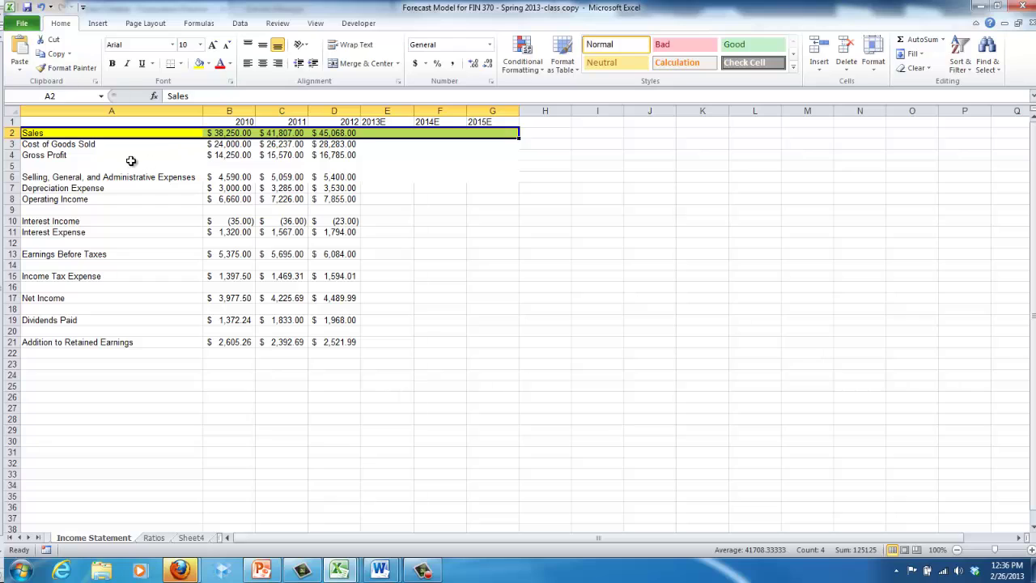
Highlight the Cost of Goods Sold and the Selling, General, and Administrative Expenses rows in yellow through the 2015E column.
left_click_drag(83, 144, 486, 144)
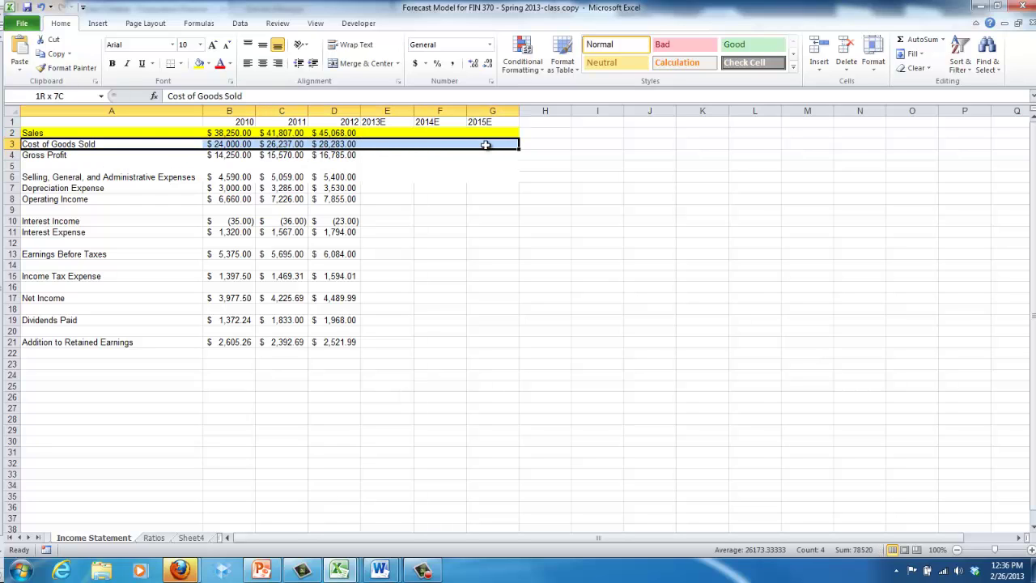
left_click(199, 65)
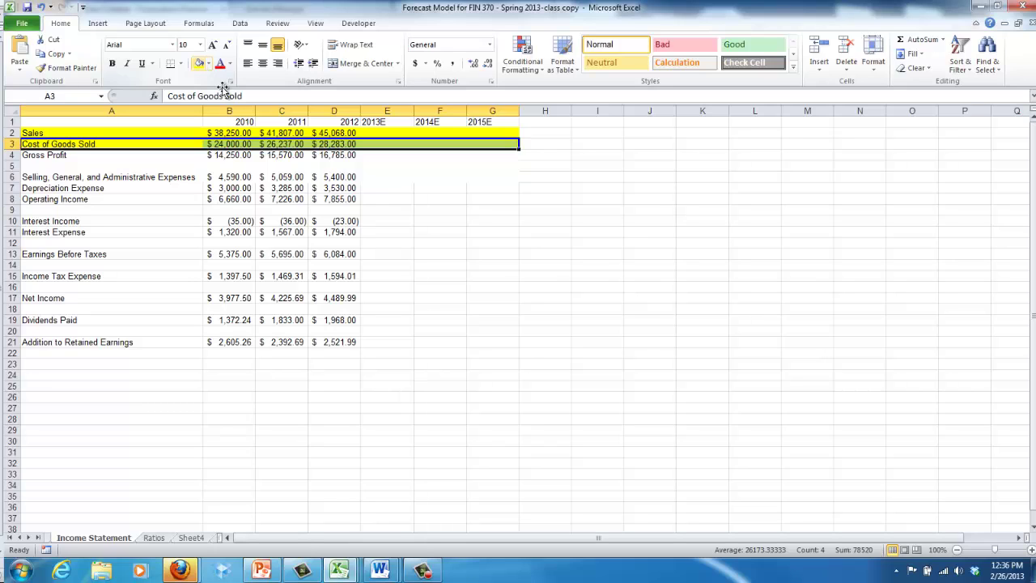
left_click(428, 165)
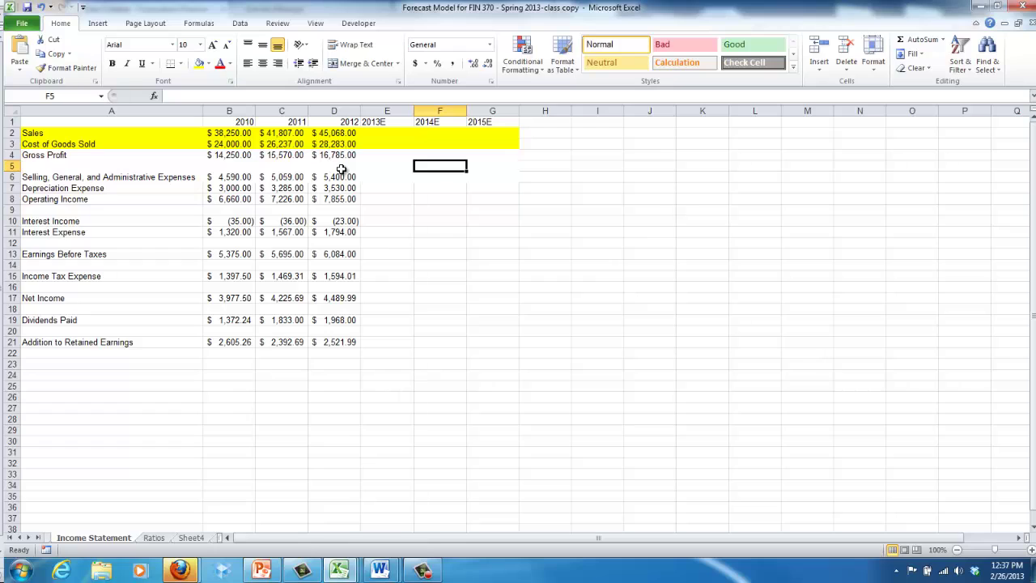
left_click(233, 177)
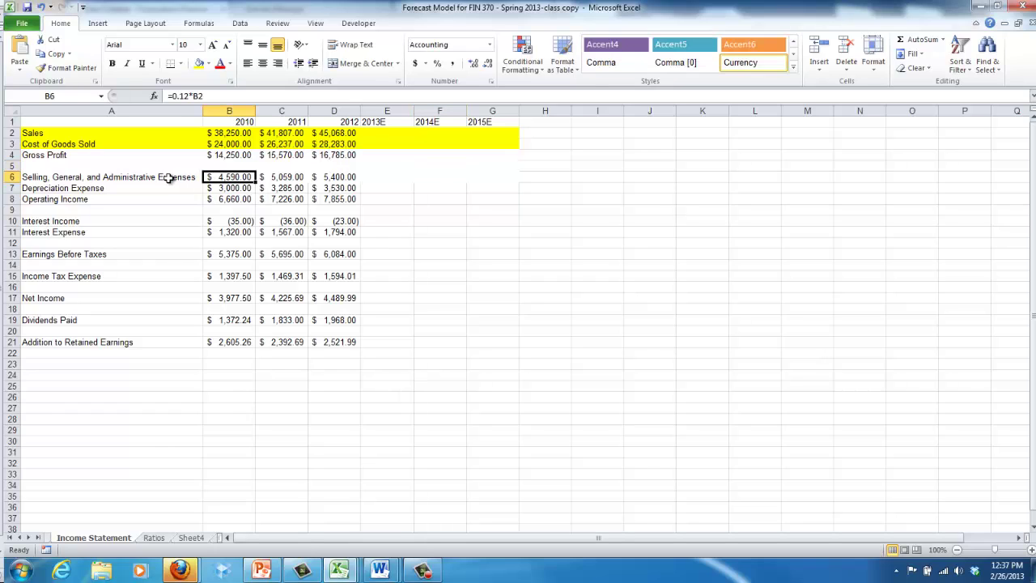
left_click_drag(166, 176, 476, 174)
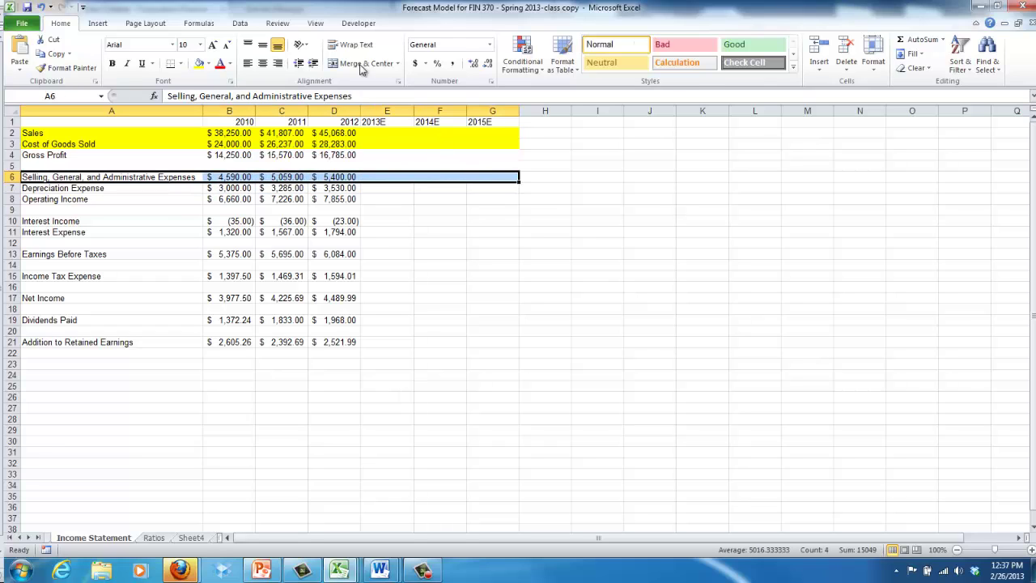
left_click(199, 65)
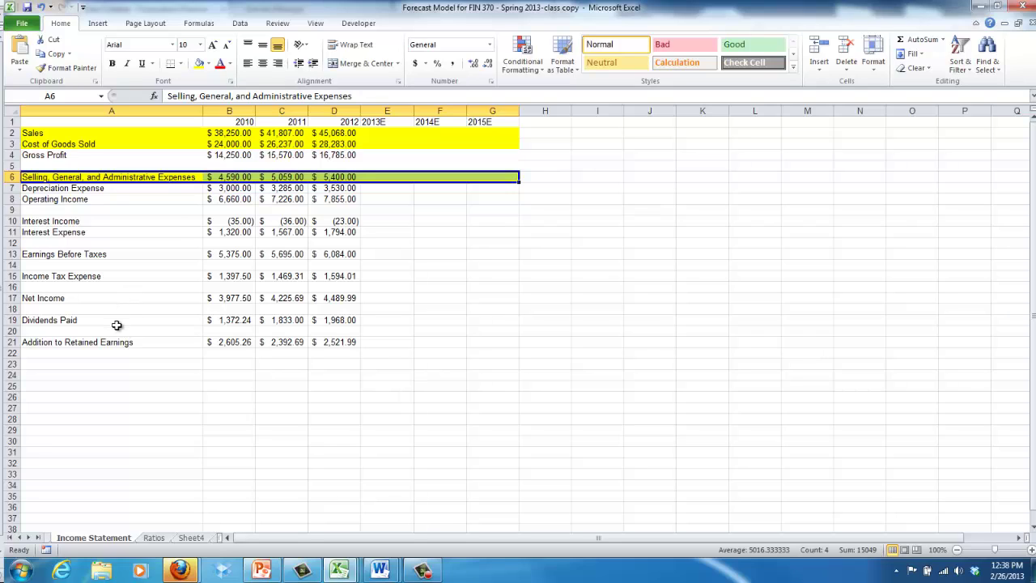
Highlight the Cash row on the Balance Sheet sheet in yellow, from its label through the 2015E column.
left_click(20, 538)
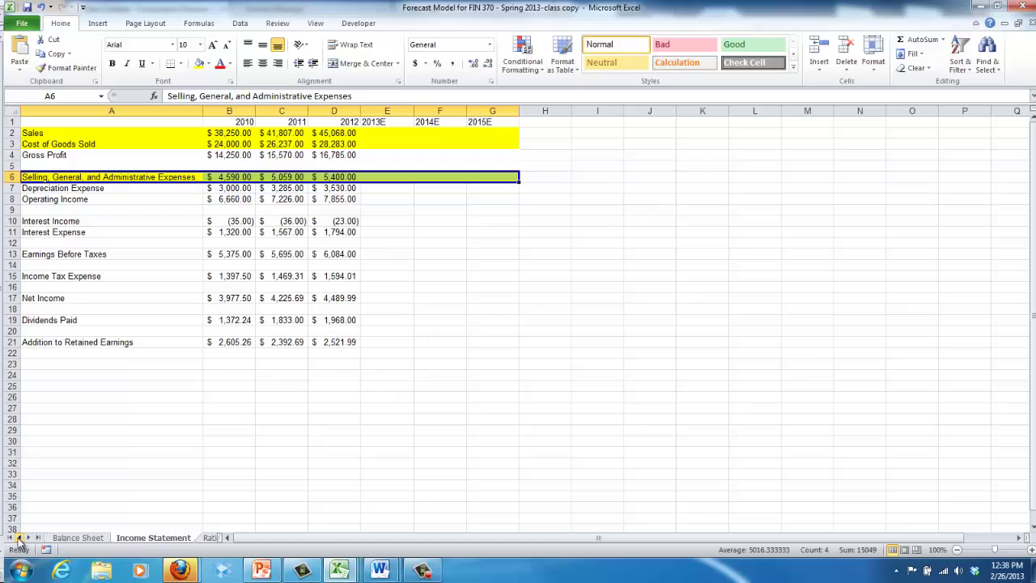
left_click(77, 537)
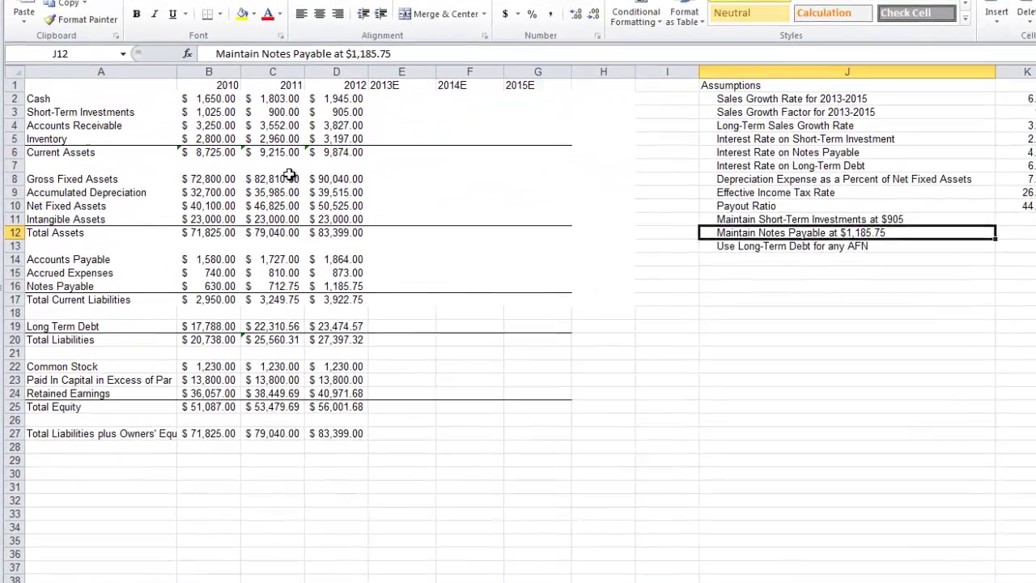
left_click_drag(85, 96, 557, 96)
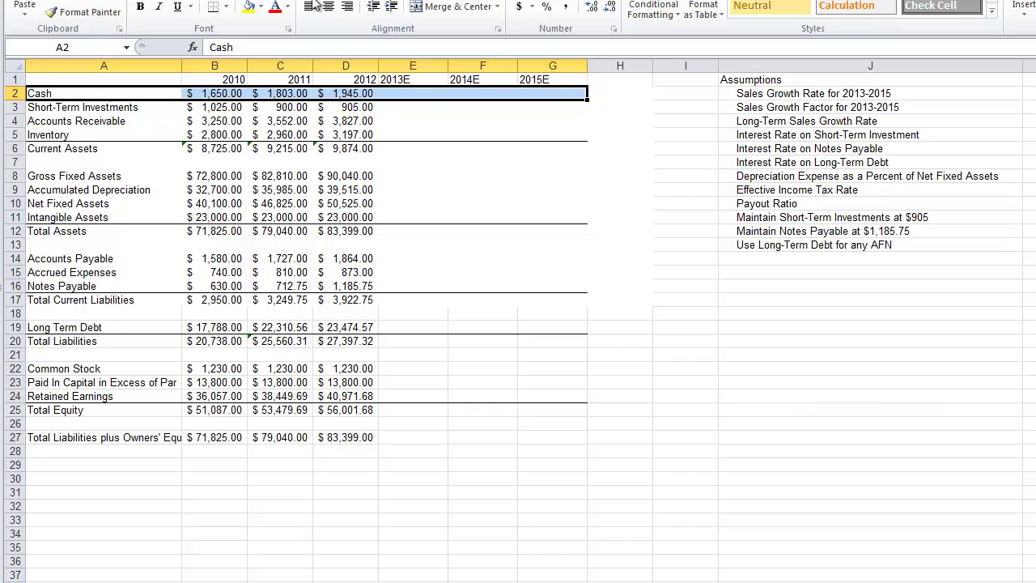
left_click(247, 6)
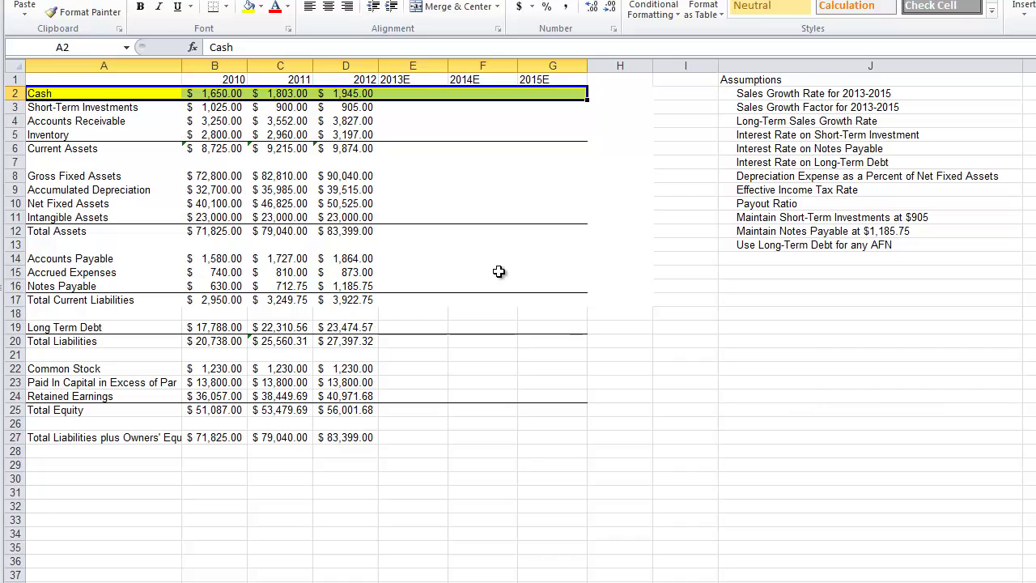
Highlight the Accounts Receivable and Inventory rows in yellow, from their labels through the 2015E column.
left_click(100, 109)
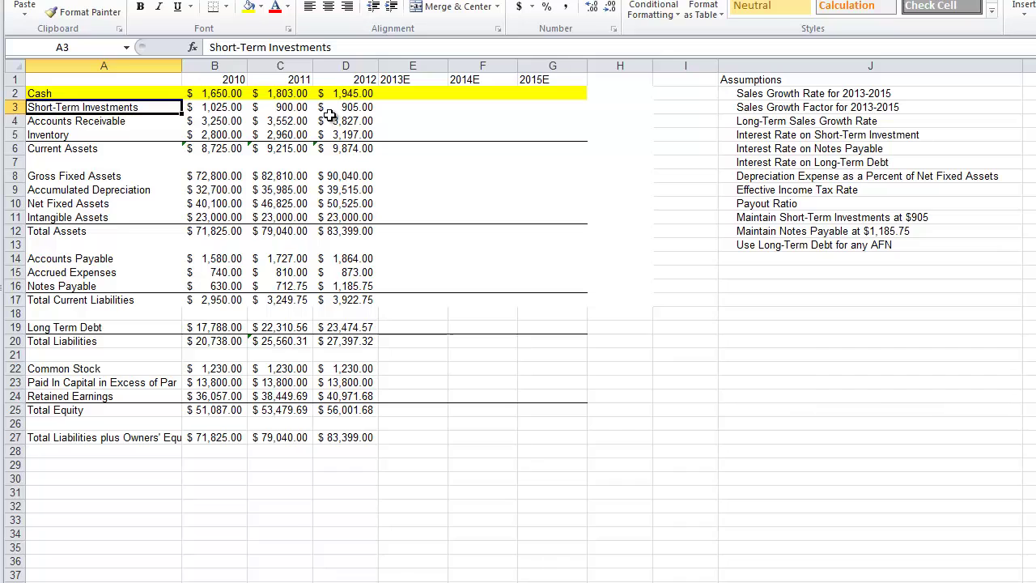
left_click_drag(139, 120, 566, 126)
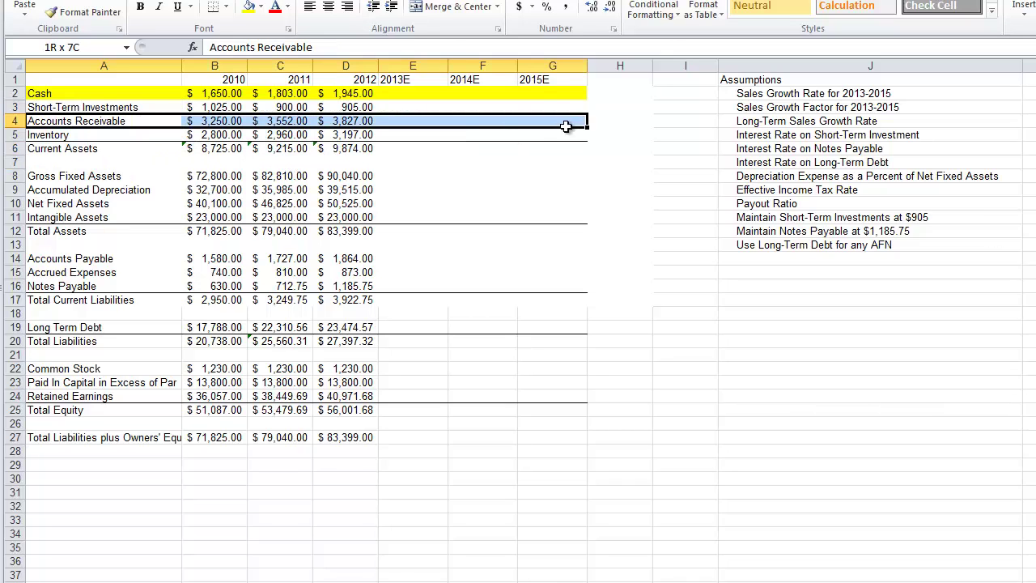
left_click(248, 7)
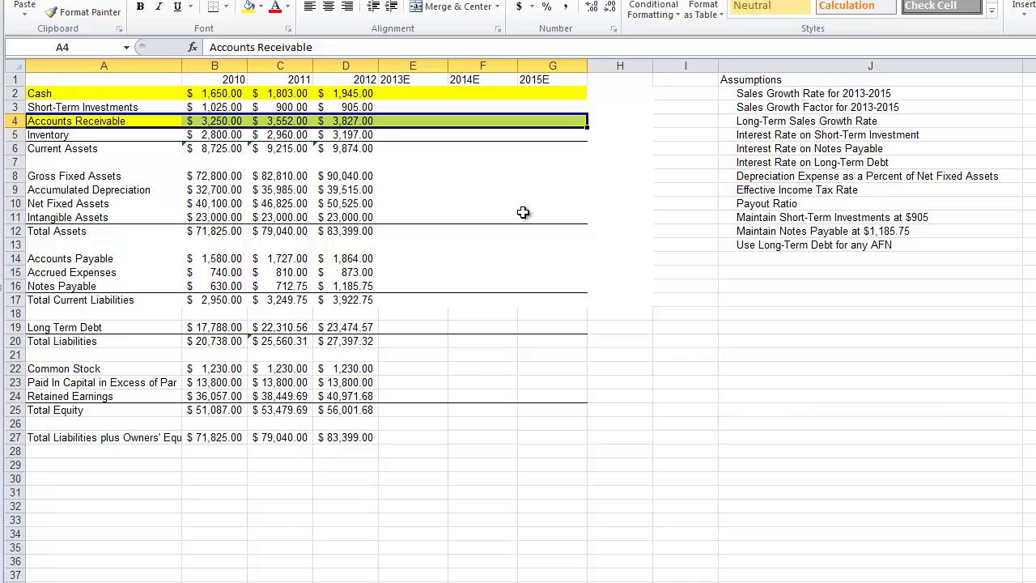
left_click_drag(109, 137, 539, 133)
left_click(250, 6)
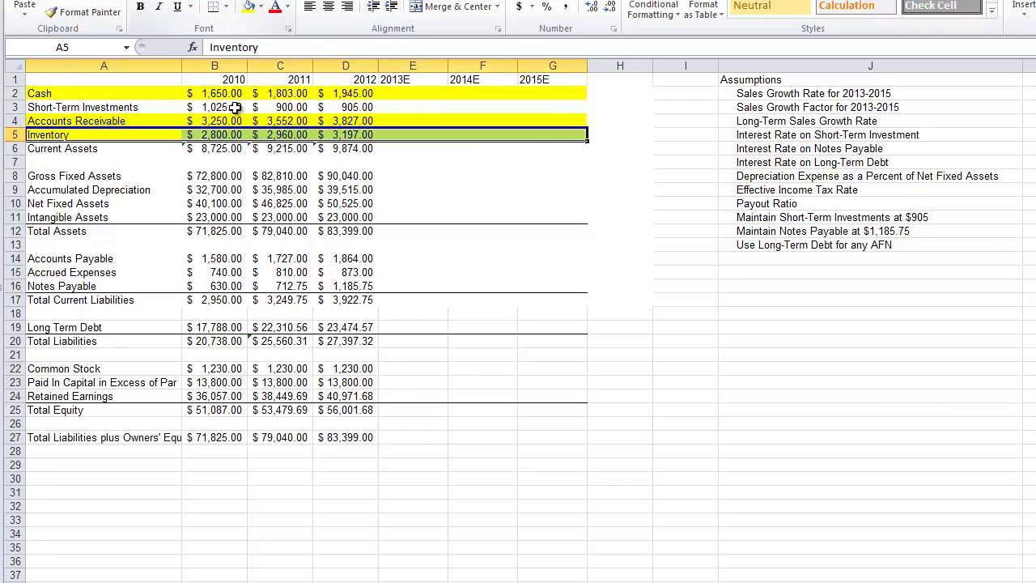
Highlight the Net Fixed Assets row in yellow, from its label through the 2015E column.
left_click(233, 178)
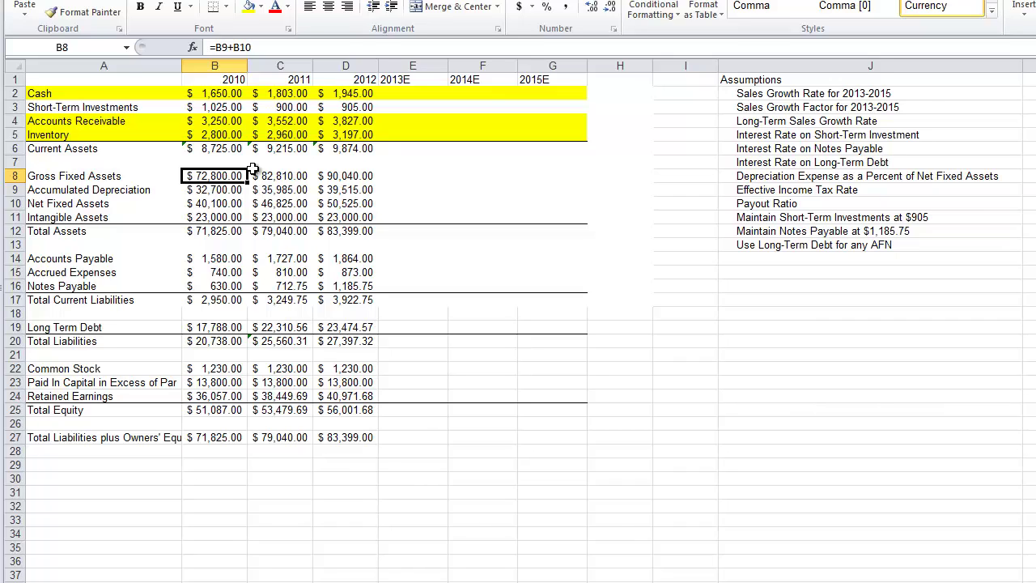
key("Down")
key("Down")
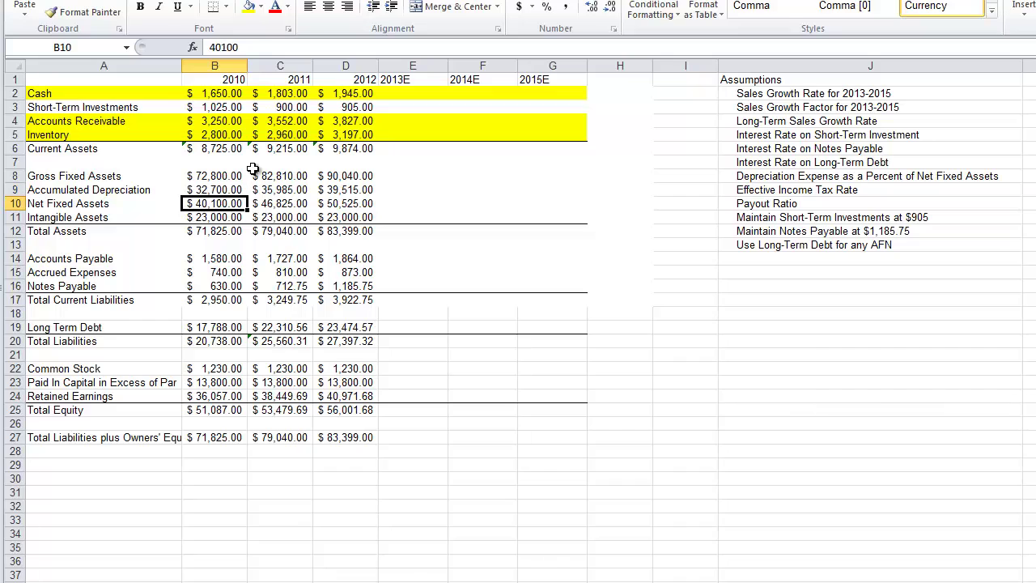
key("Left")
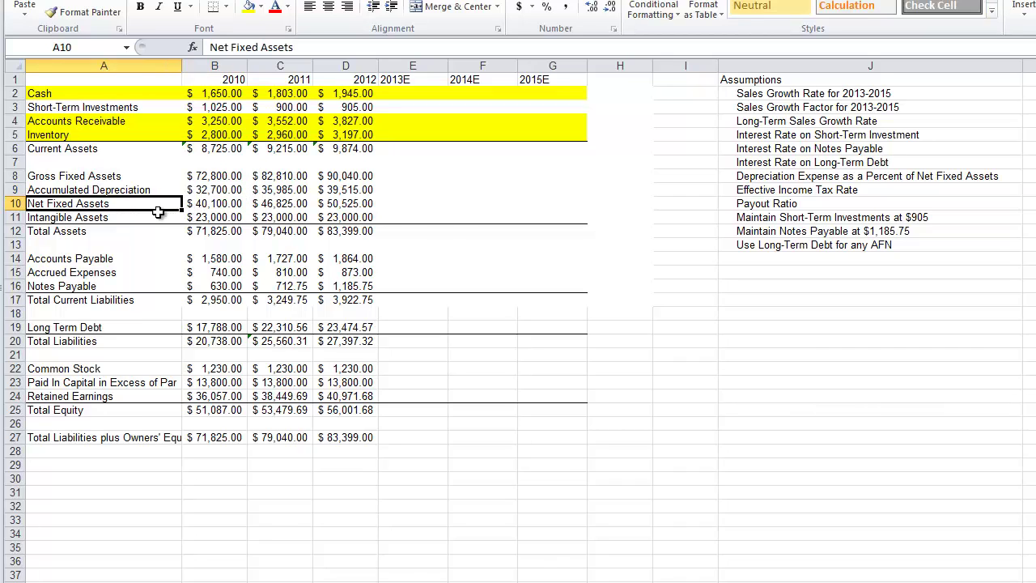
left_click_drag(158, 209, 539, 202)
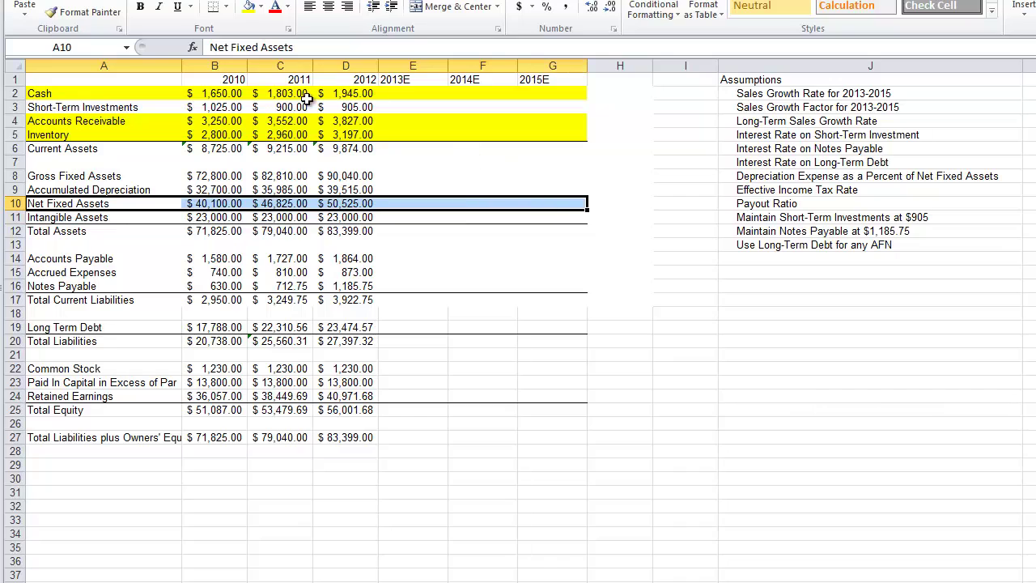
left_click(249, 10)
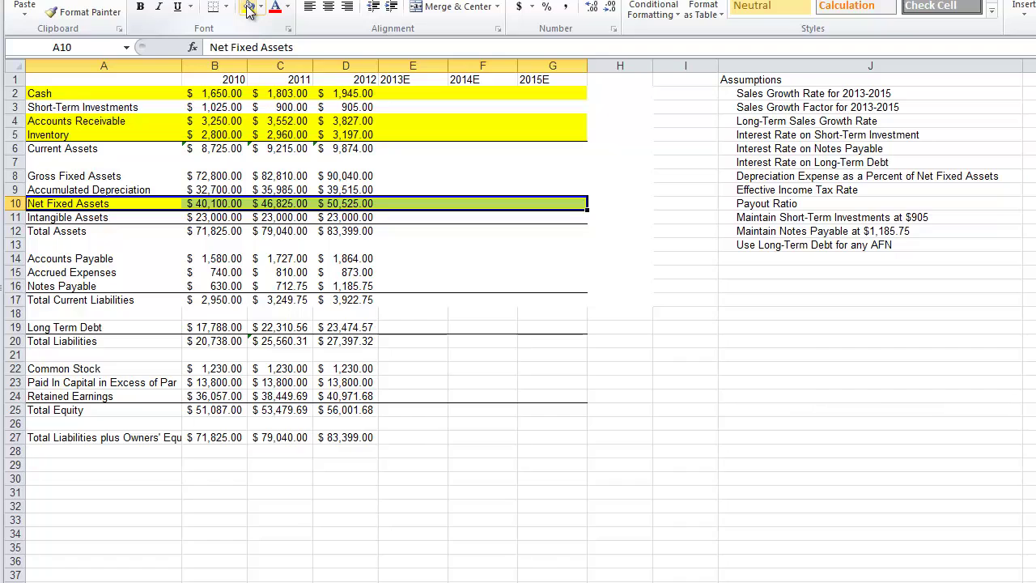
Highlight the Accounts Payable and Accrued Expenses rows in yellow, from their labels through the 2015E column.
left_click(215, 217)
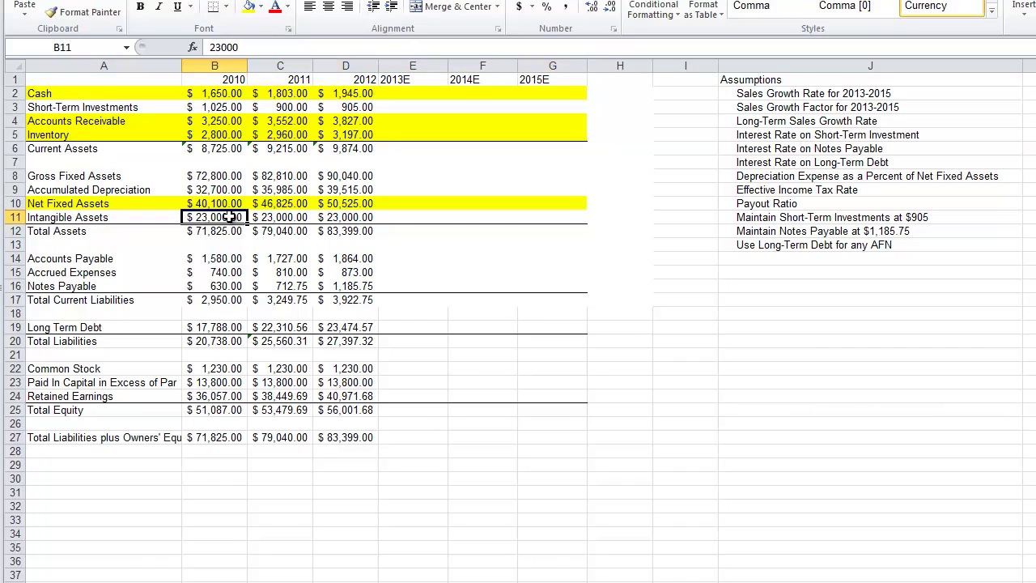
left_click(296, 217)
left_click(349, 217)
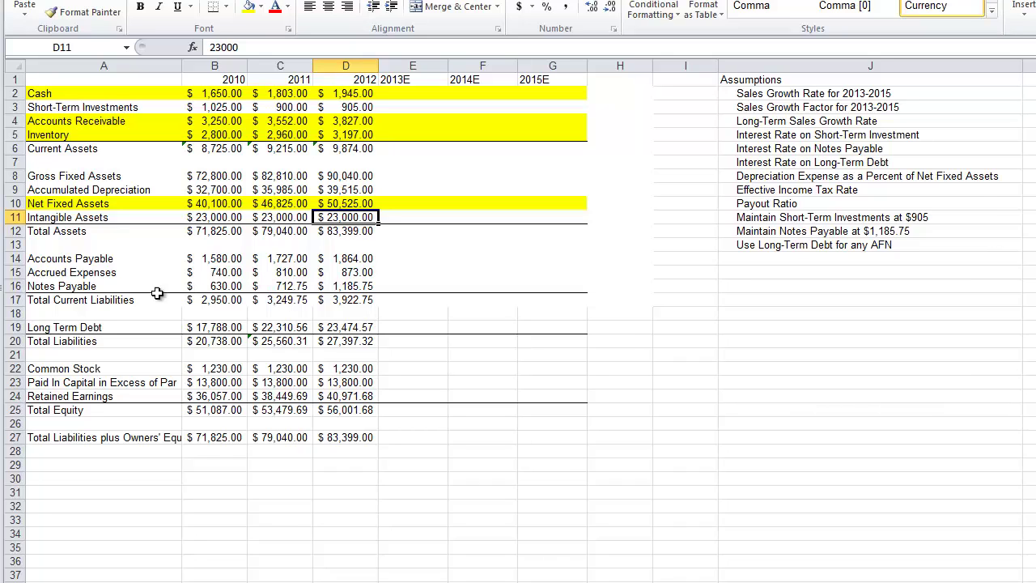
left_click_drag(103, 259, 538, 274)
left_click(249, 7)
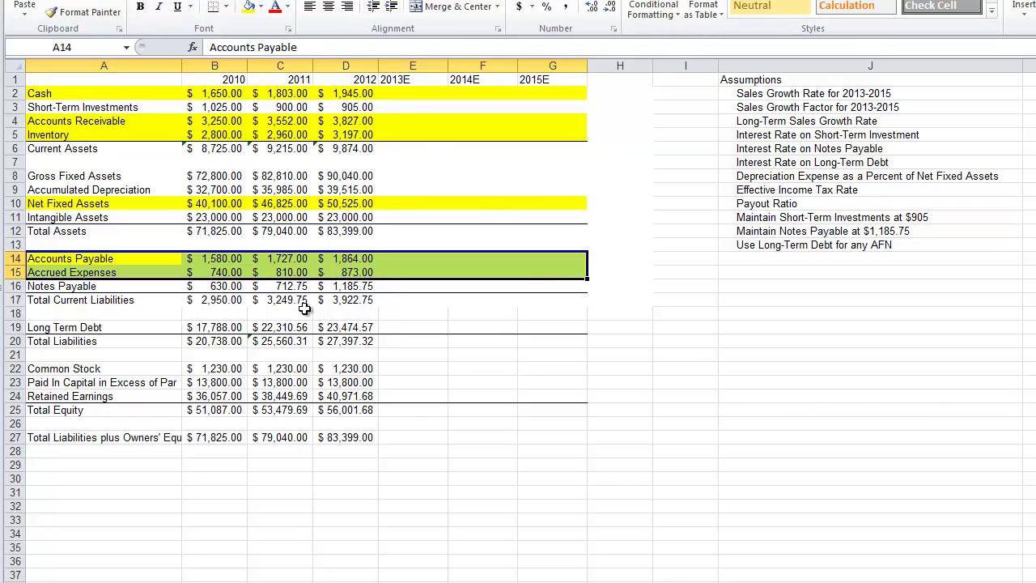
left_click(110, 259)
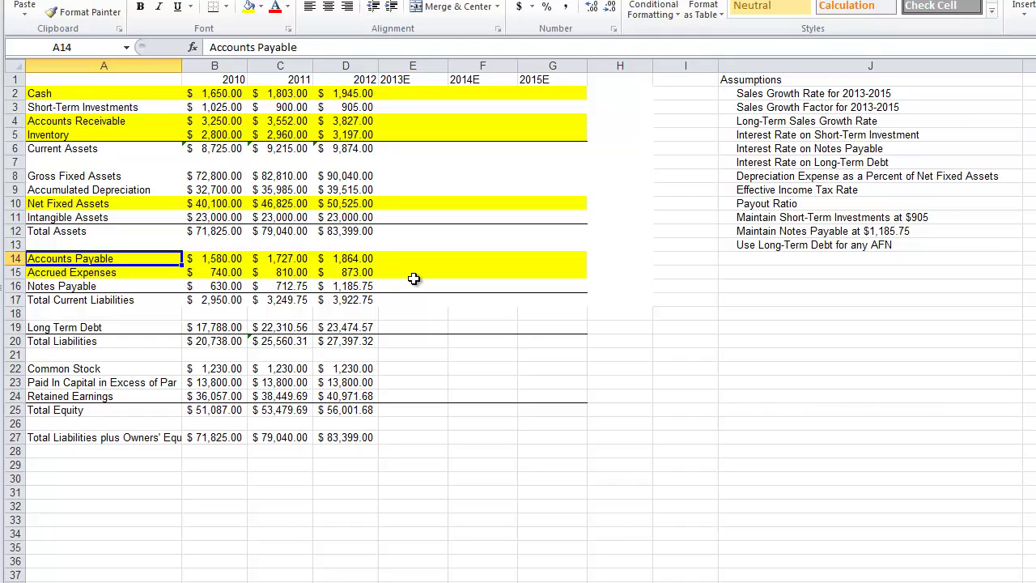
left_click(96, 275)
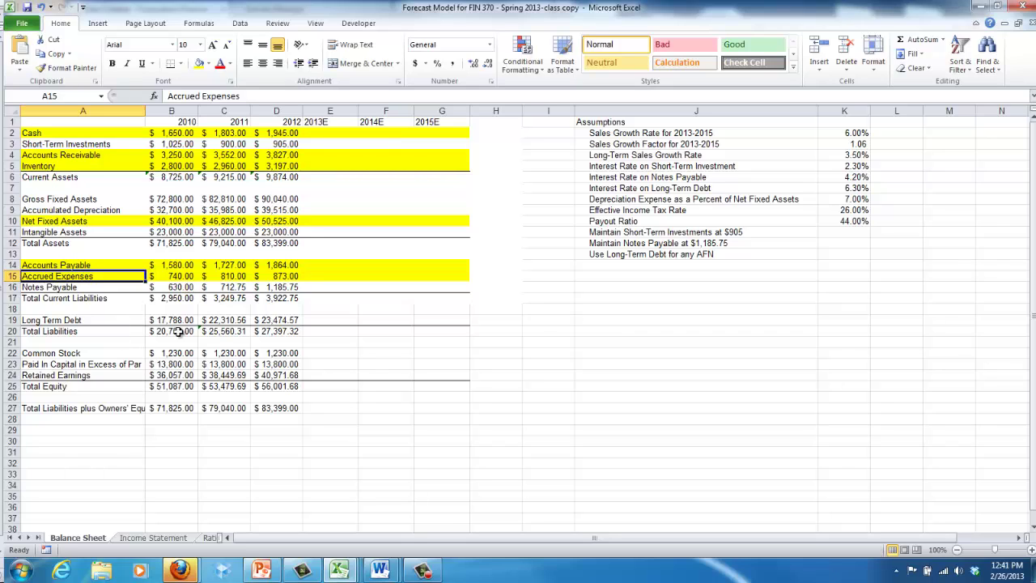
left_click(264, 321)
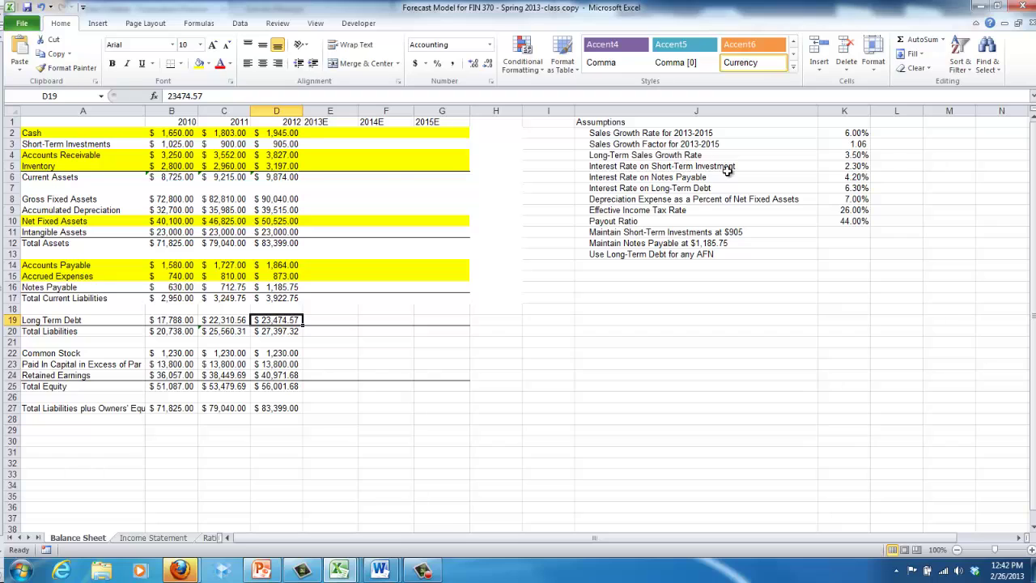
Assign the cell name sgrowth to the Sales Growth Rate for 2013-2015 value in the assumptions.
left_click(834, 134)
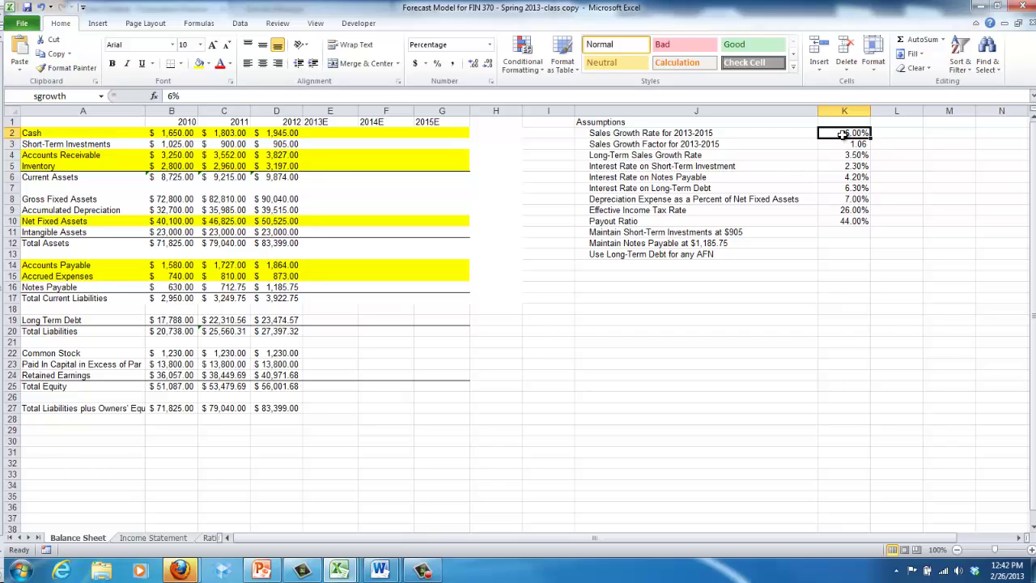
left_click(64, 95)
type("sgrowth")
key("Return")
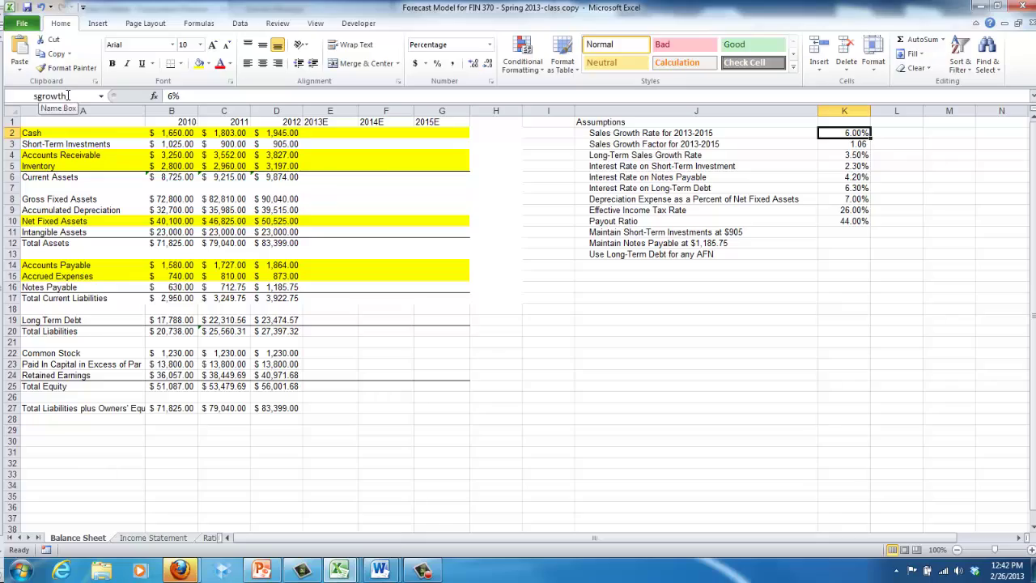
Assign the cell name sgfactor to the Sales Growth Factor for 2013-2015 value.
key("Down")
left_click(68, 95)
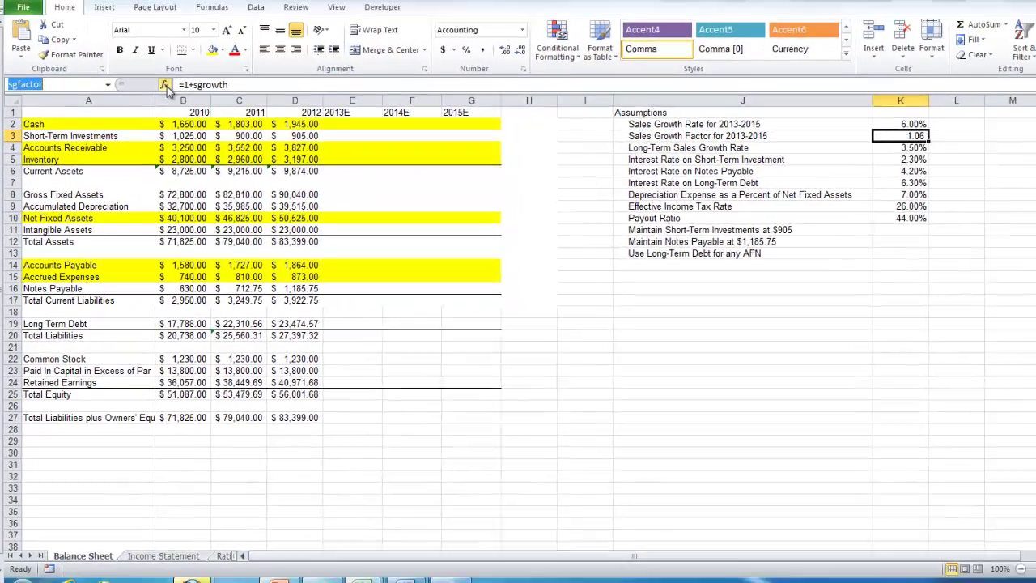
type("s")
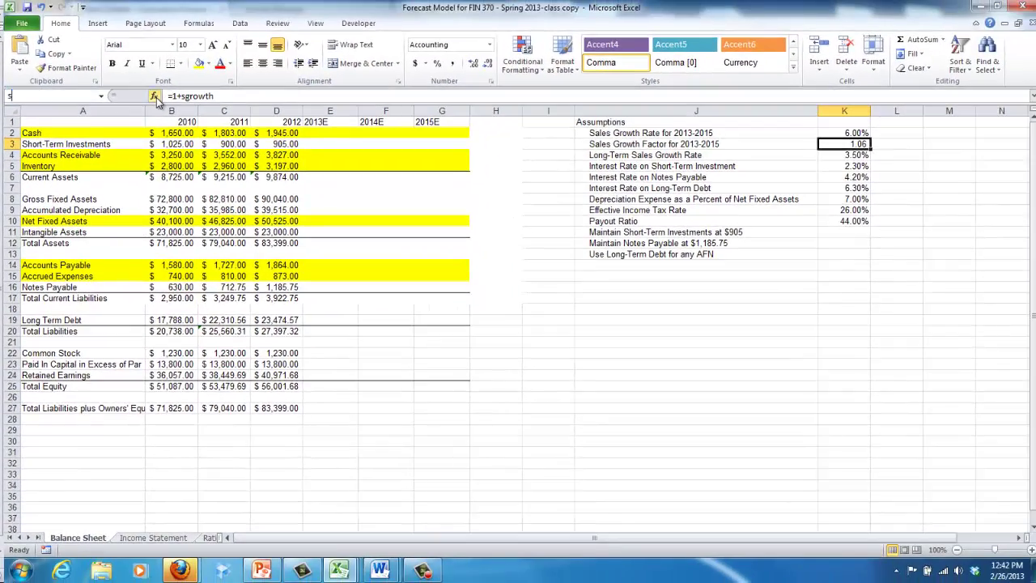
type("gfactor")
key("Return")
Assign the cell name stint to the Interest Rate on Short-Term Investment value.
key("Down")
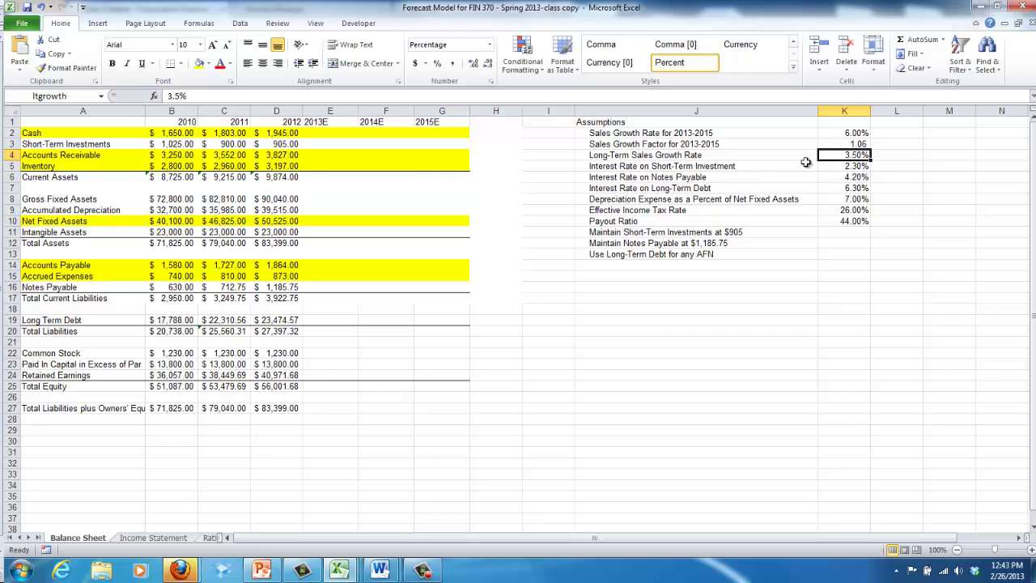
left_click(846, 166)
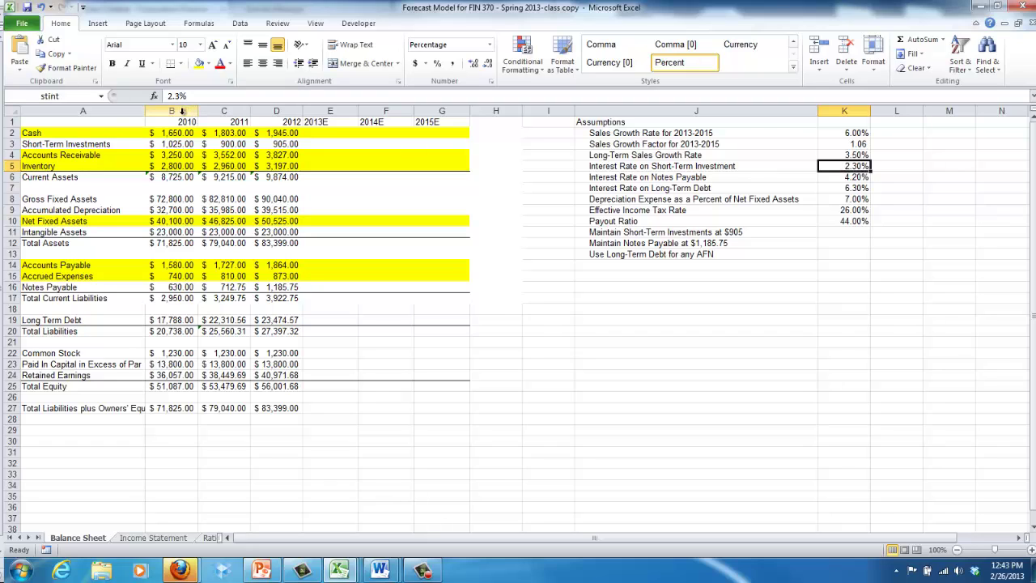
left_click(95, 97)
type("stint")
left_click(93, 96)
type("stint")
key("Return")
key("Return")
left_click(93, 97)
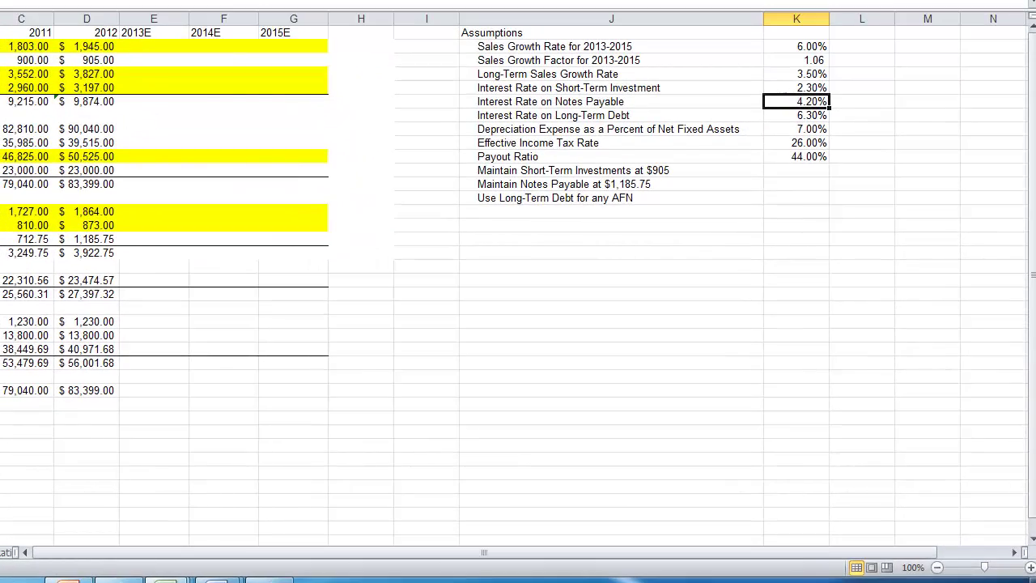
Check the cell names of the remaining assumption values, from the long-term debt interest rate through the Payout Ratio.
left_click(796, 115)
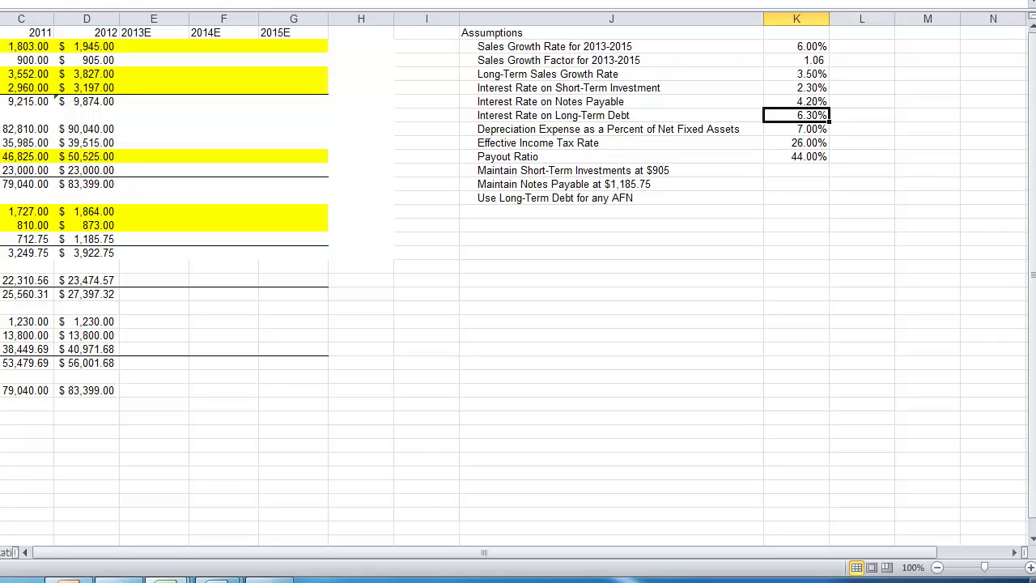
left_click(796, 128)
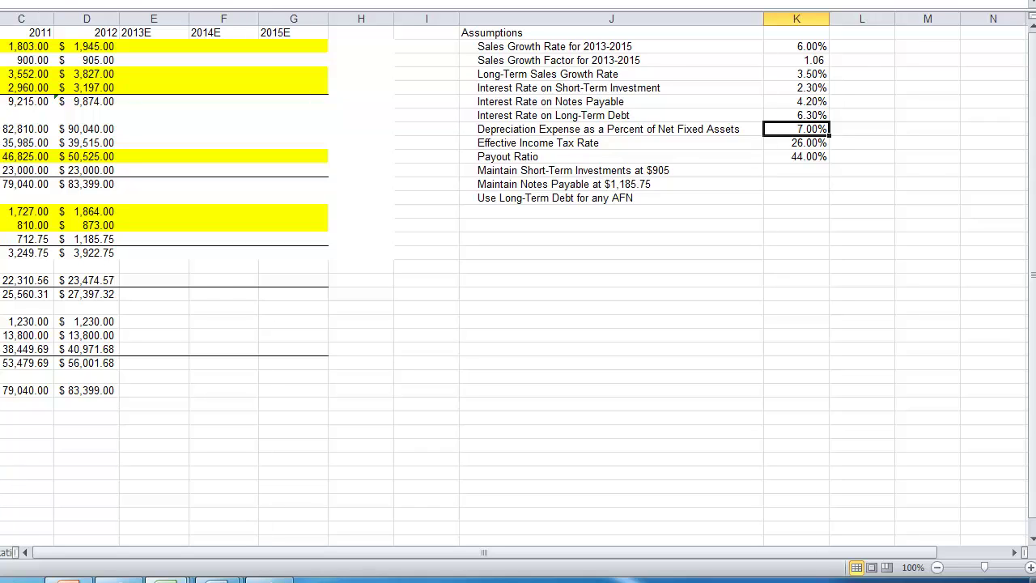
left_click(796, 143)
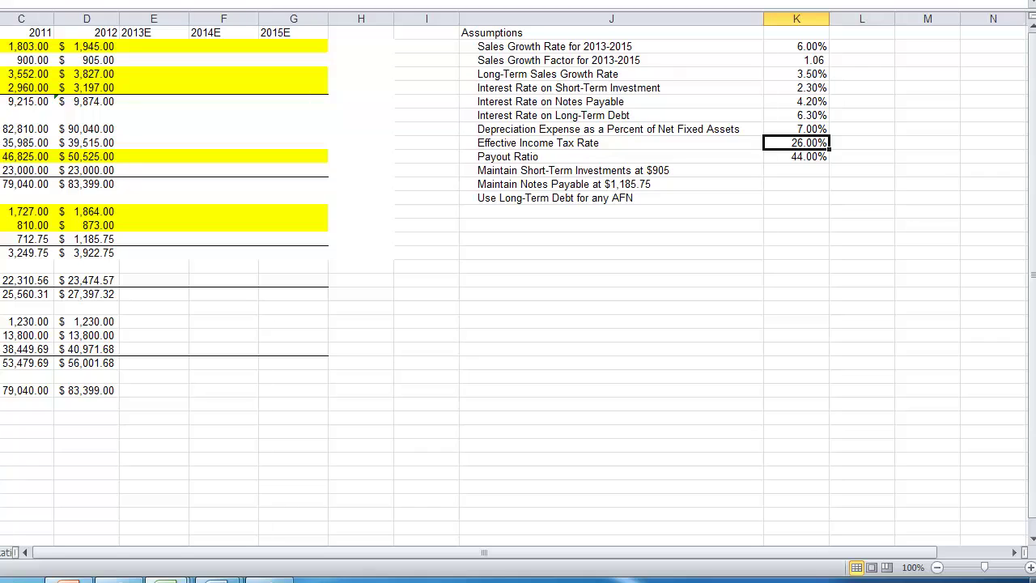
left_click(796, 156)
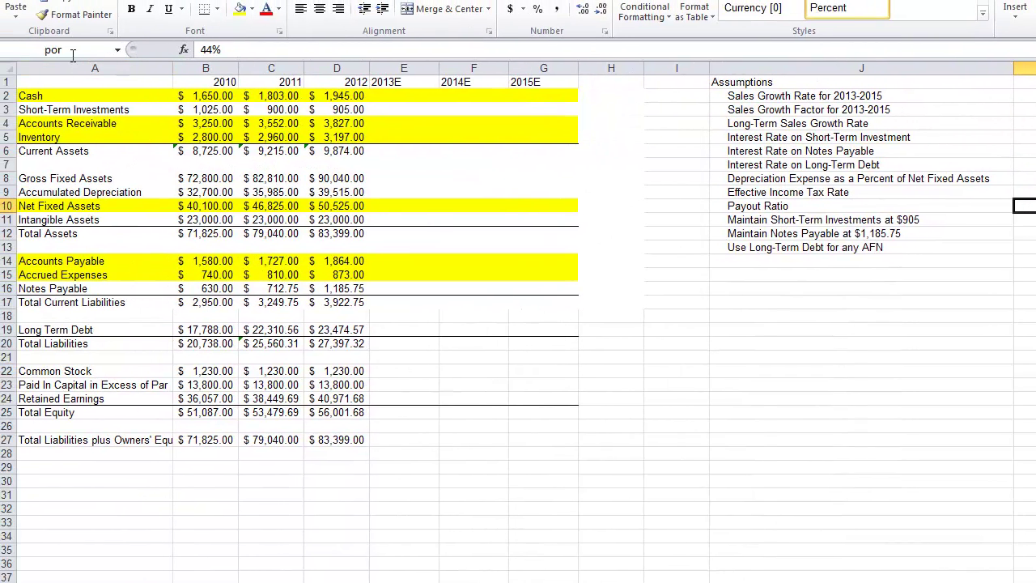
left_click(83, 51)
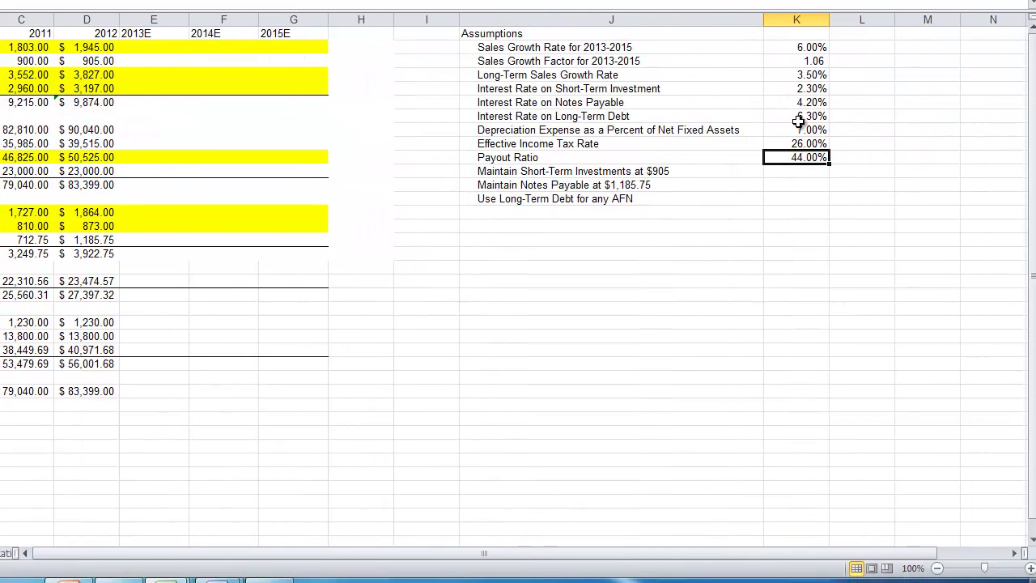
left_click(798, 118)
left_click(799, 48)
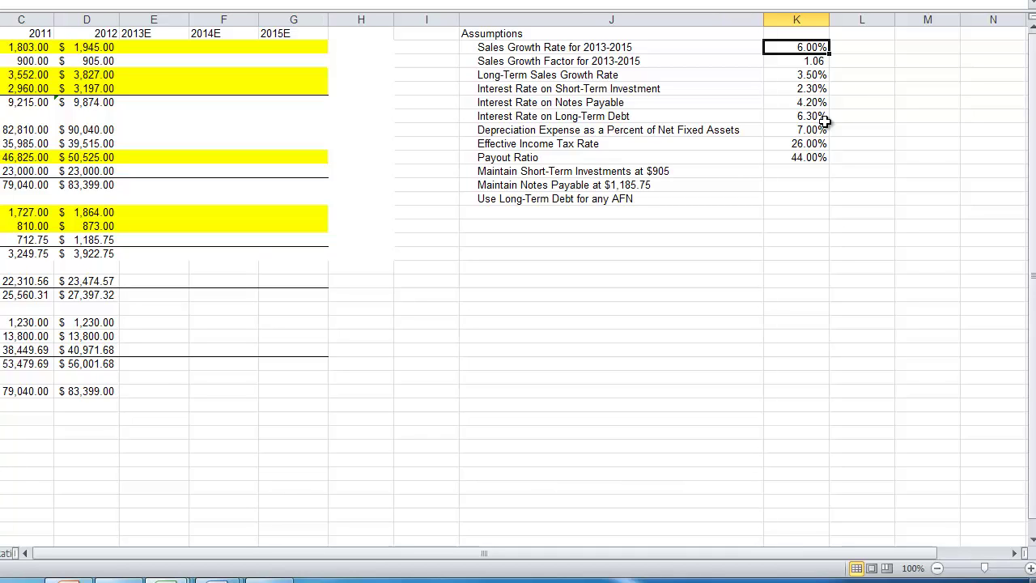
left_click(210, 265)
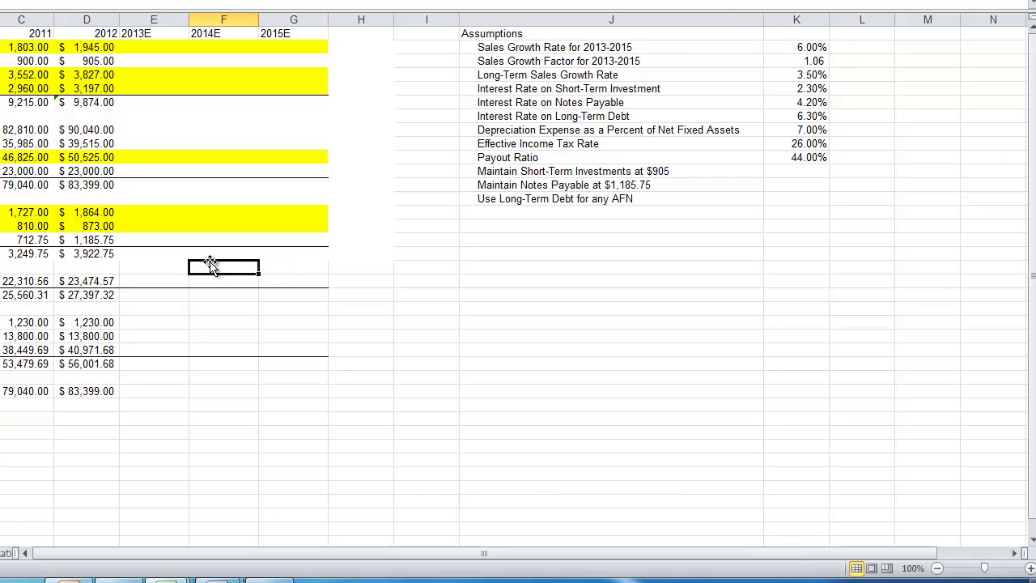
Forecast 2013E Cash in cell E2 with the formula =D2*sgfactor.
left_click(144, 48)
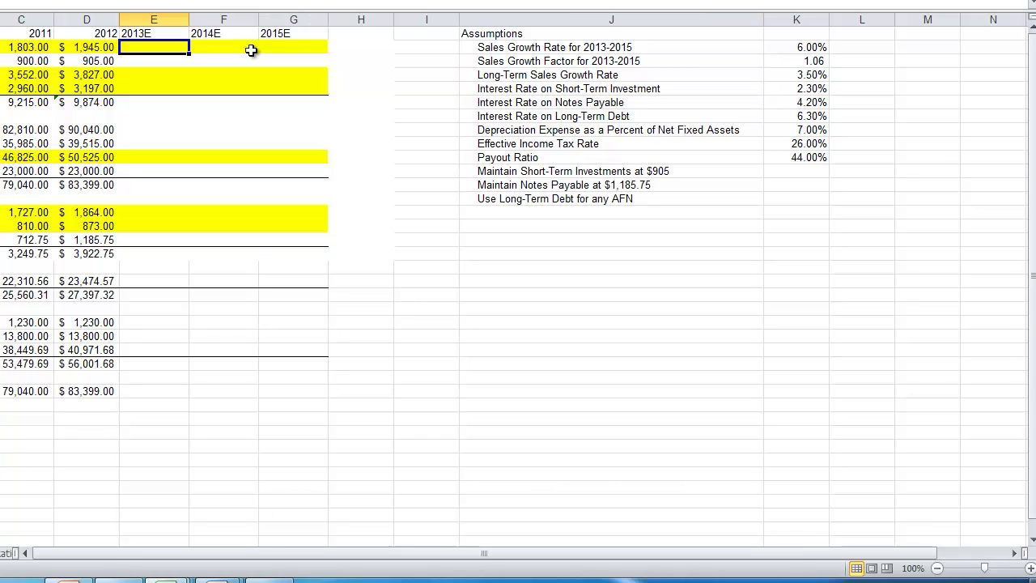
type("=")
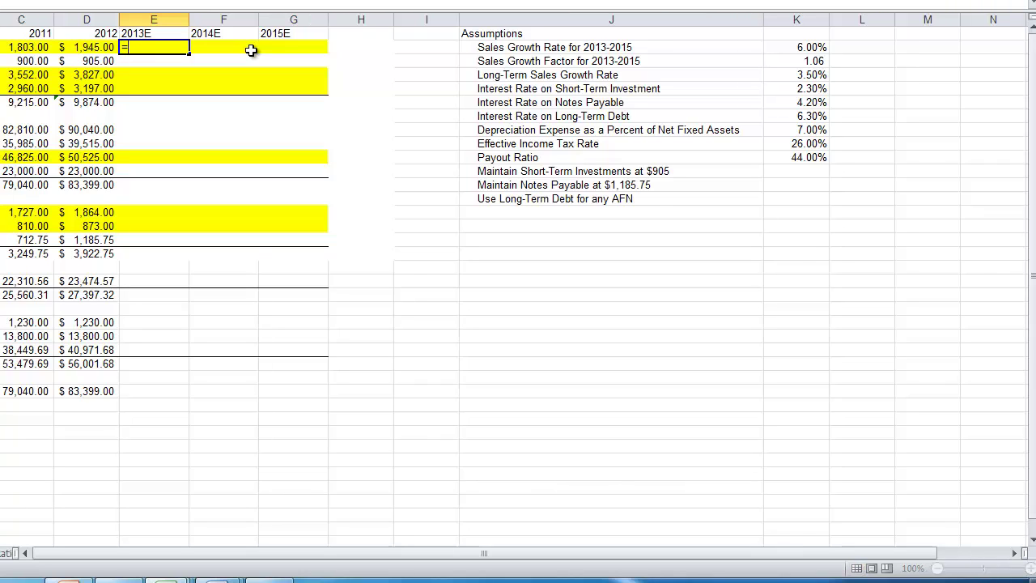
key("Left")
type("*")
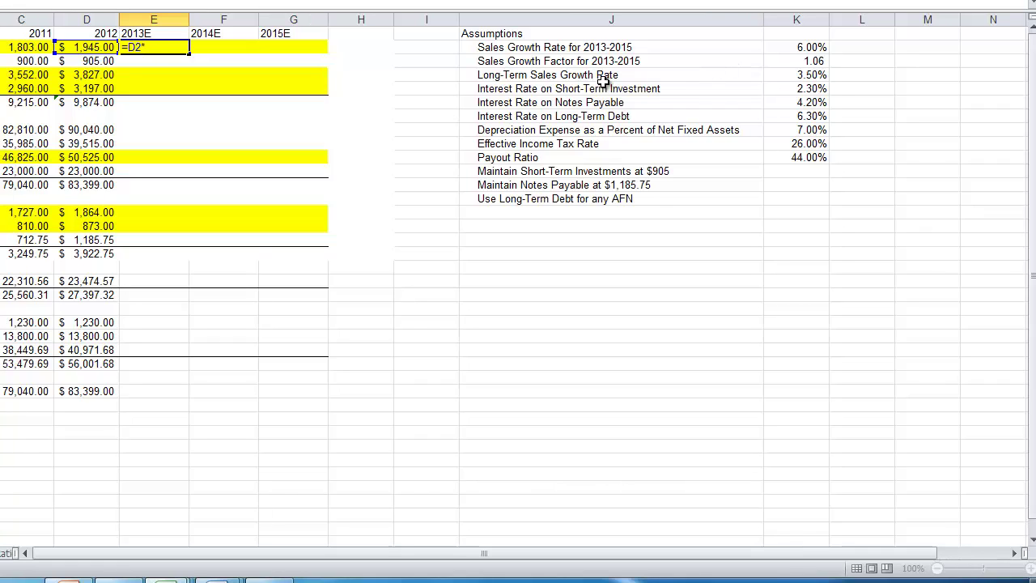
type("sg")
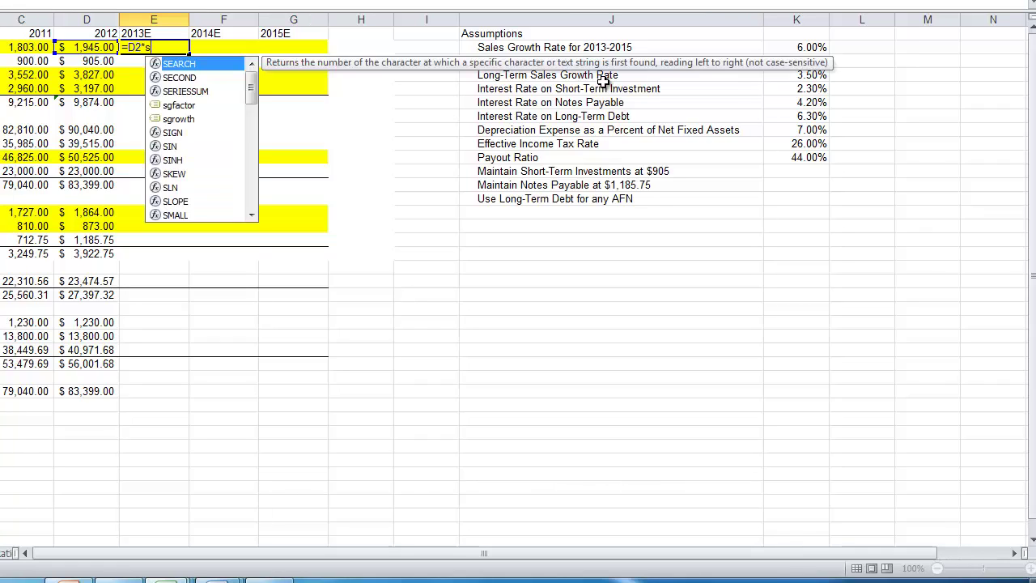
type("factor")
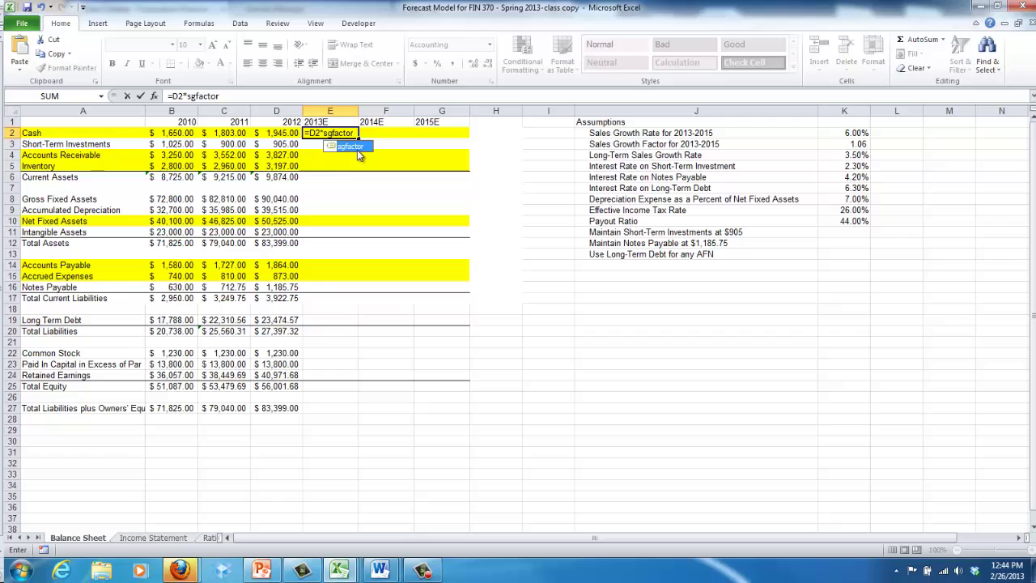
key("Return")
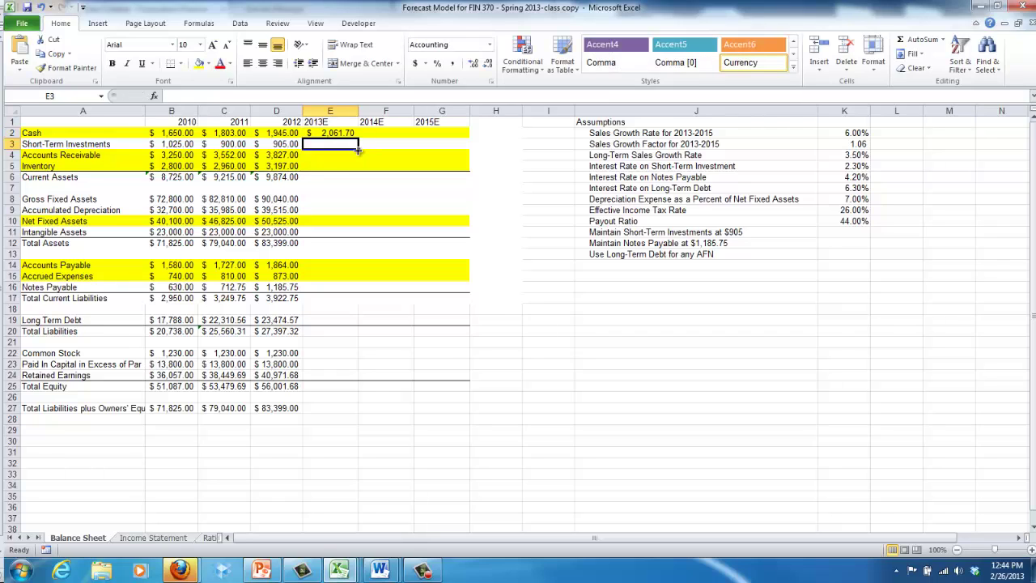
Forecast 2013E Accounts Receivable in cell E4 with the formula =D4*sgfactor.
left_click(357, 153)
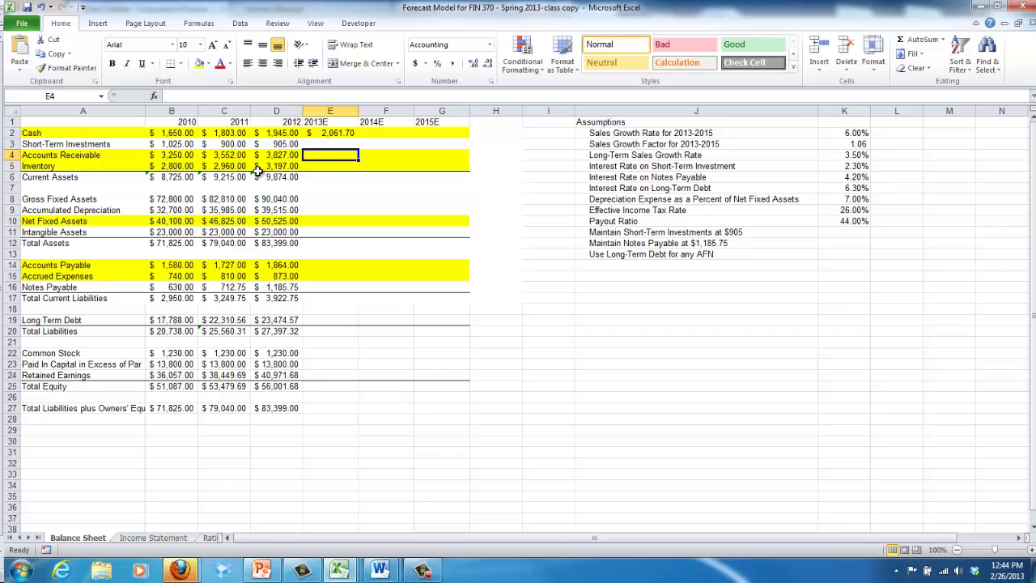
type("=")
key("Left")
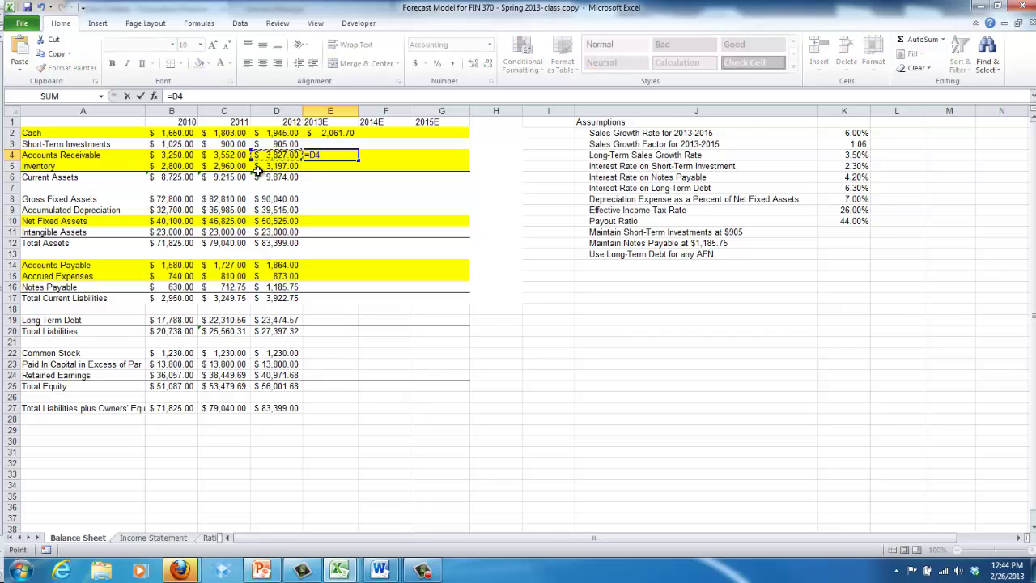
type("*sgfactor")
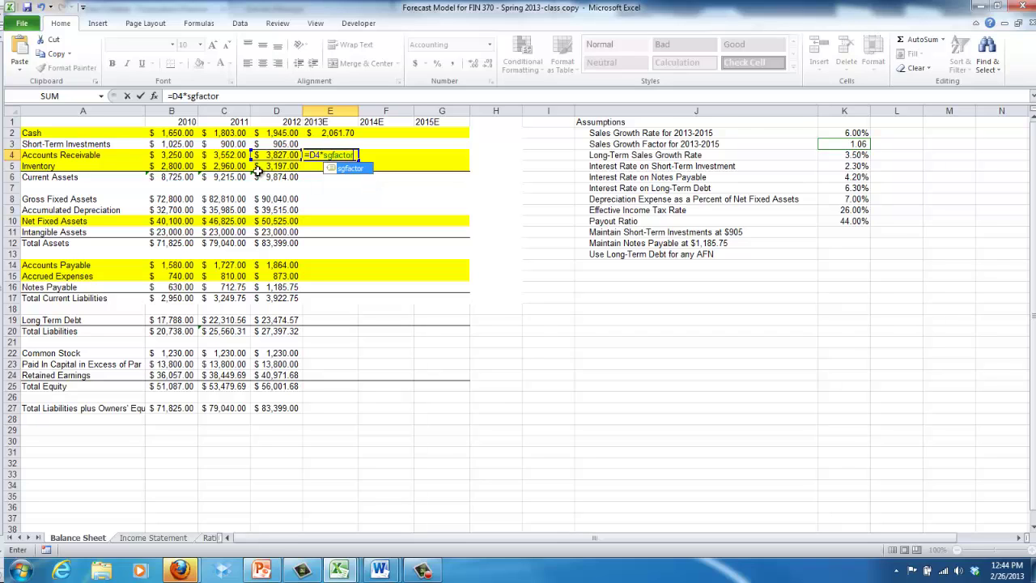
key("Return")
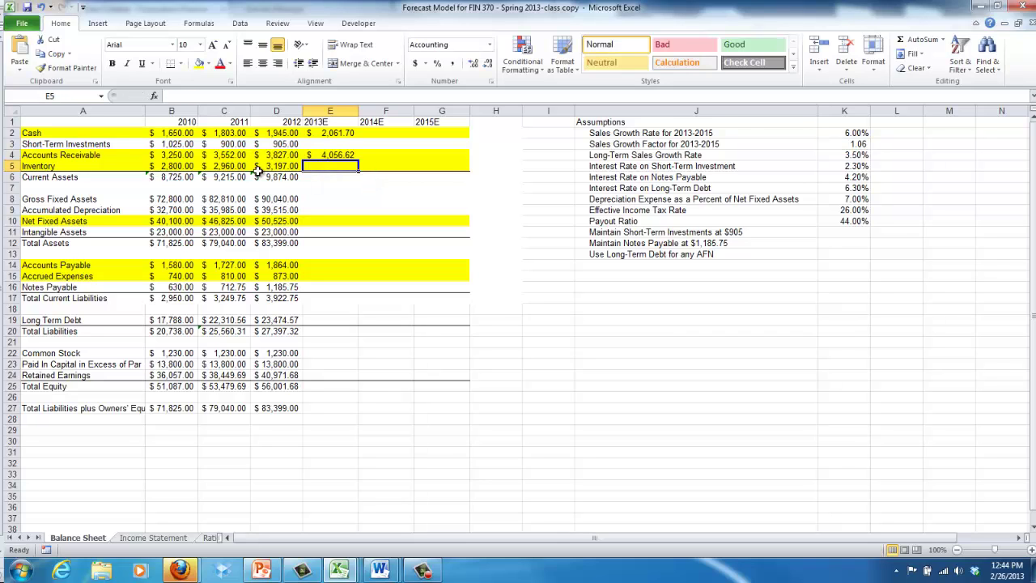
Copy the 2013E Accounts Receivable formula down to Inventory in E5 and the 2012 Current Assets sum across into E6.
key("Up")
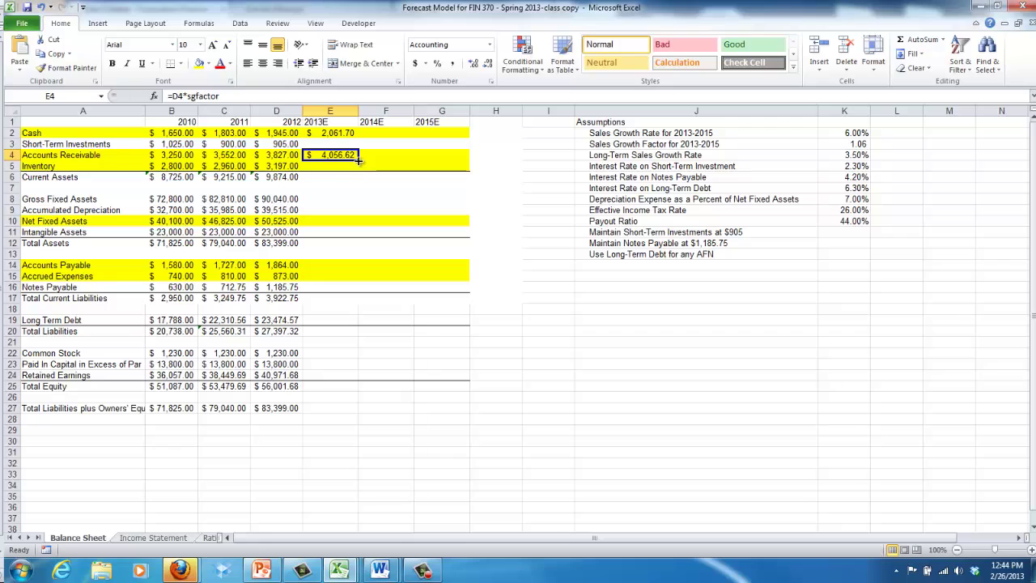
left_click_drag(358, 160, 350, 183)
left_click(320, 178)
left_click(296, 178)
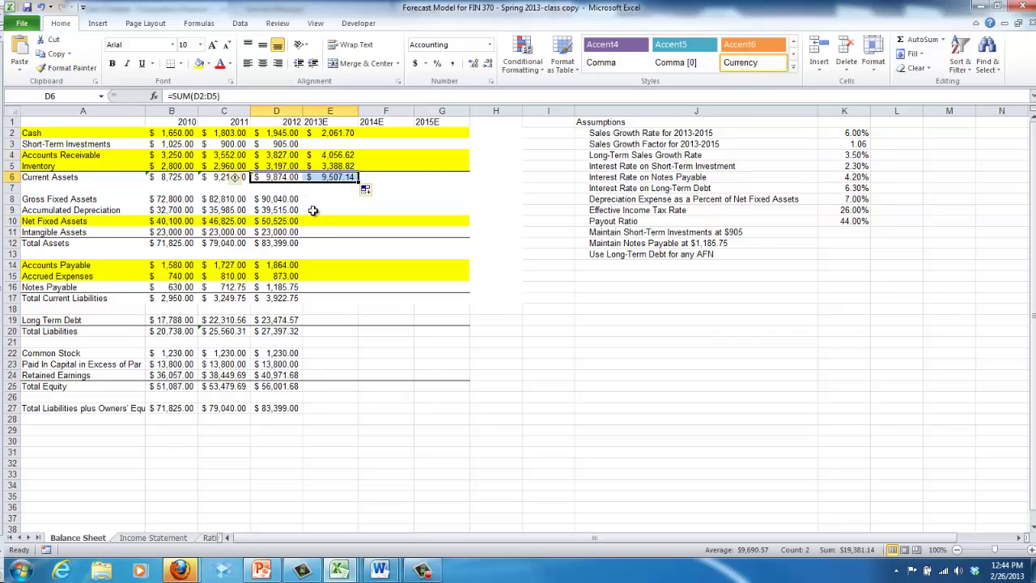
Set 2013E Short-Term Investments in cell E3 to 905.
left_click(313, 210)
left_click(306, 144)
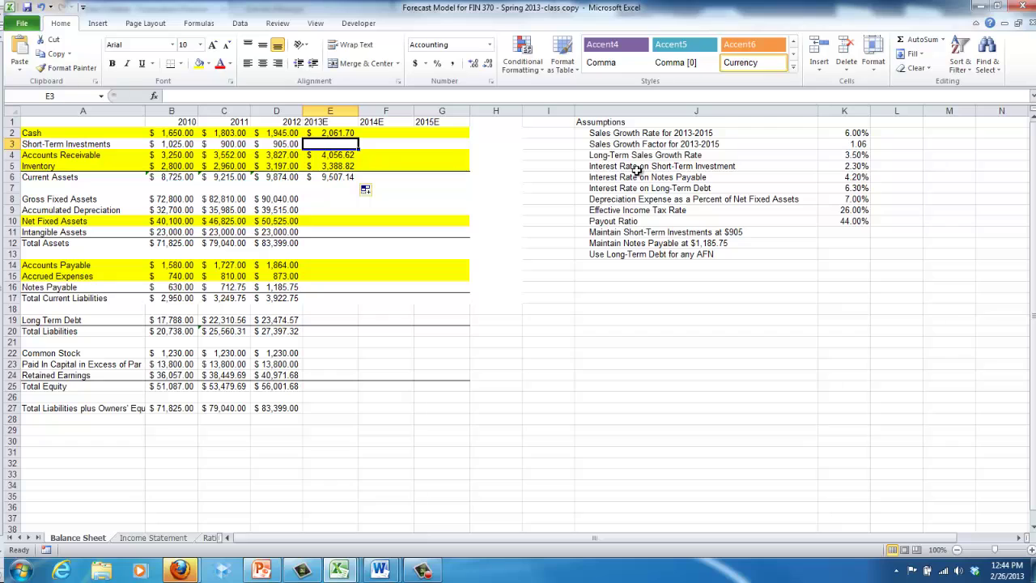
type("905")
key("Return")
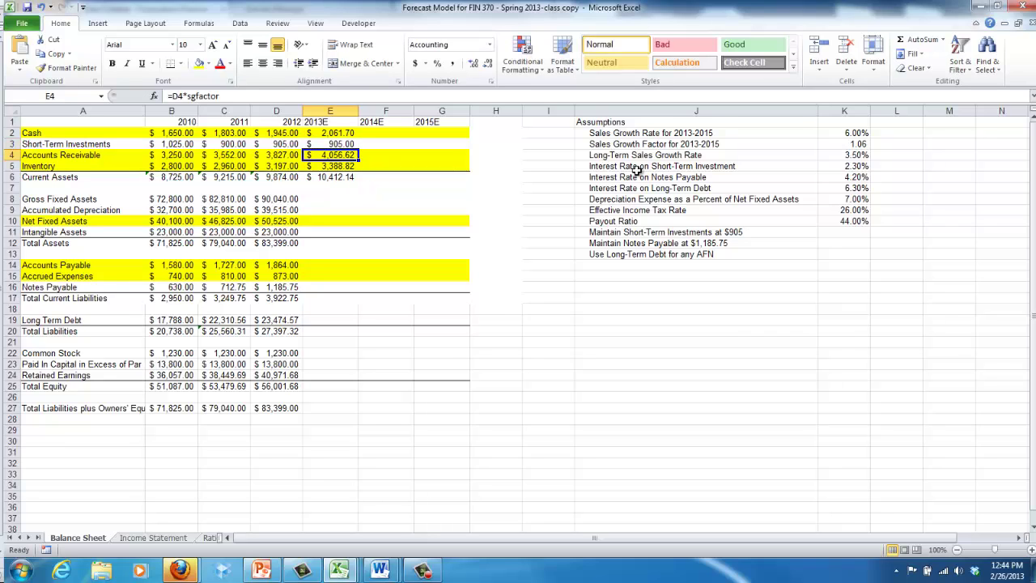
Forecast 2013E Net Fixed Assets in cell E10 with the formula =D10*sgfactor.
key("Down")
key("Down")
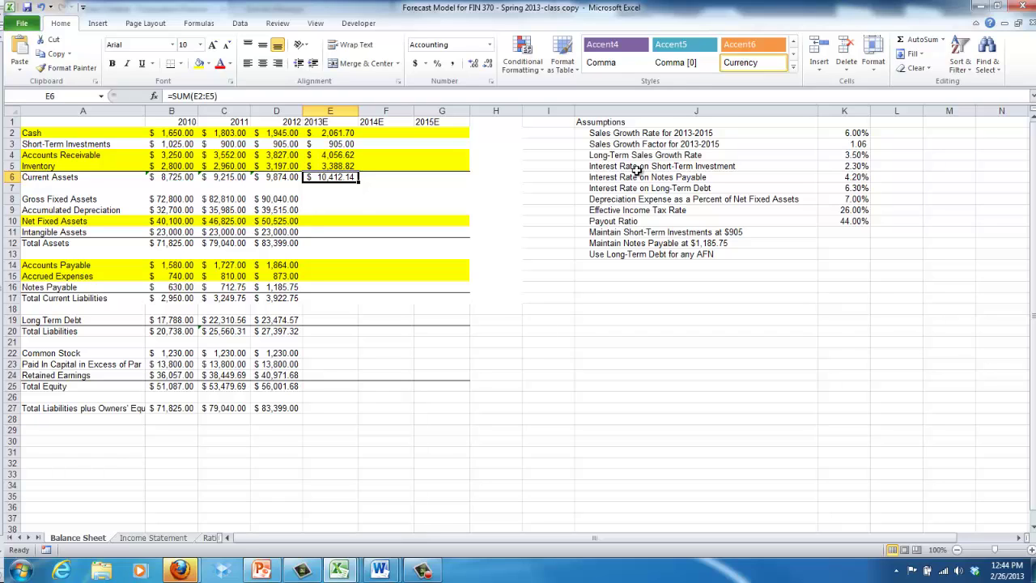
key("Down")
key("Down")
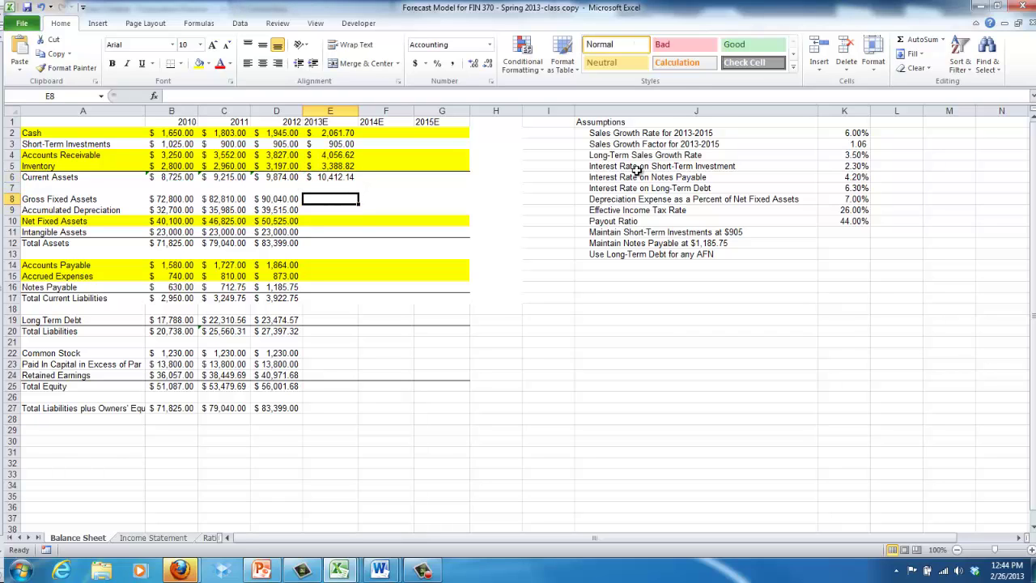
key("Down")
key("Down")
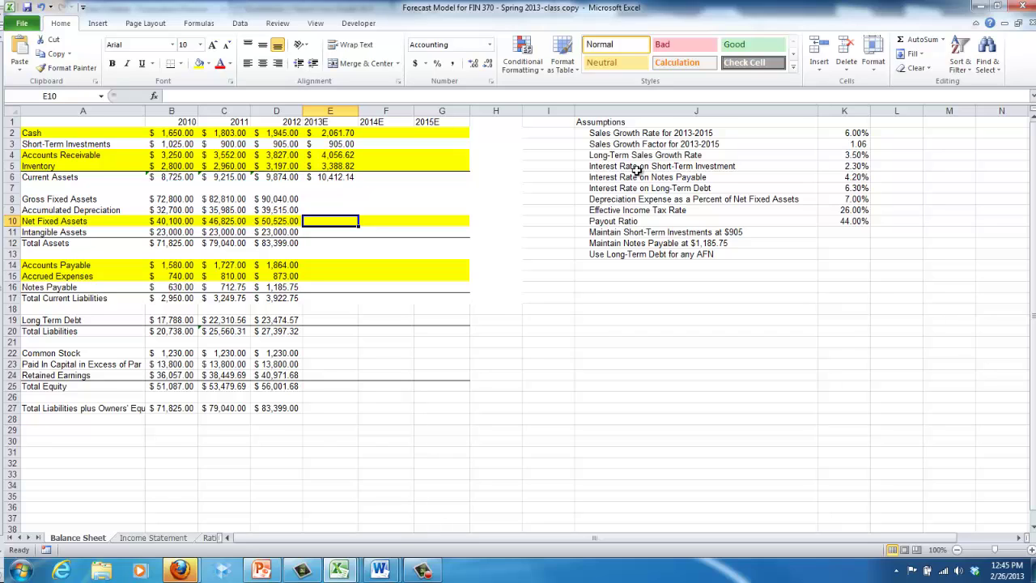
type("=")
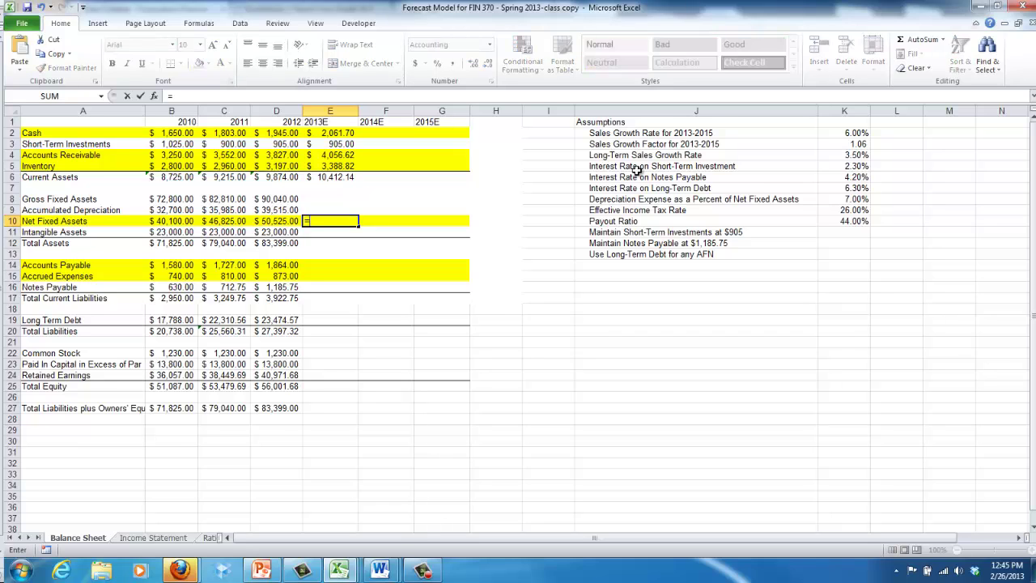
type("D10*sgfactor")
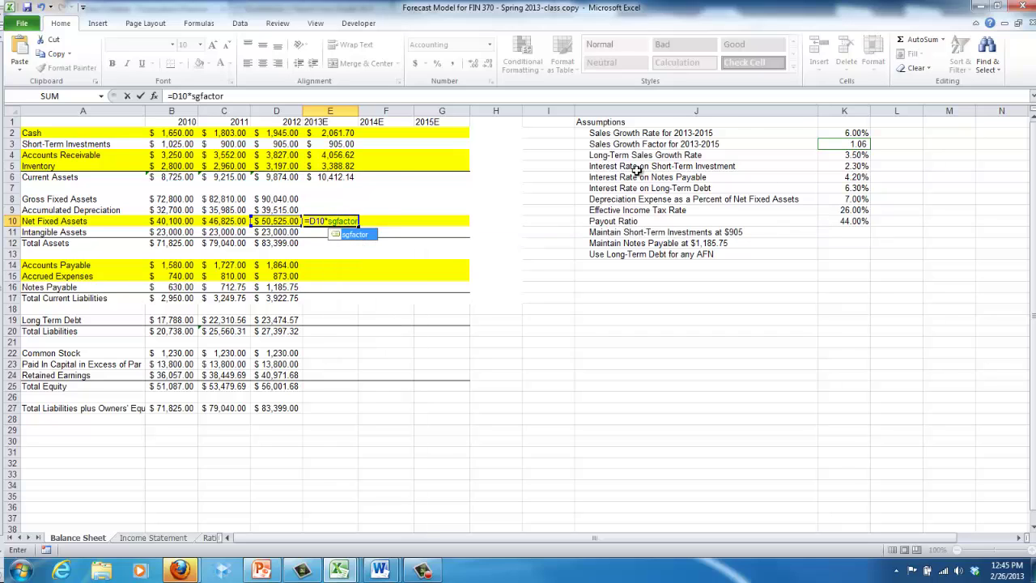
key("Return")
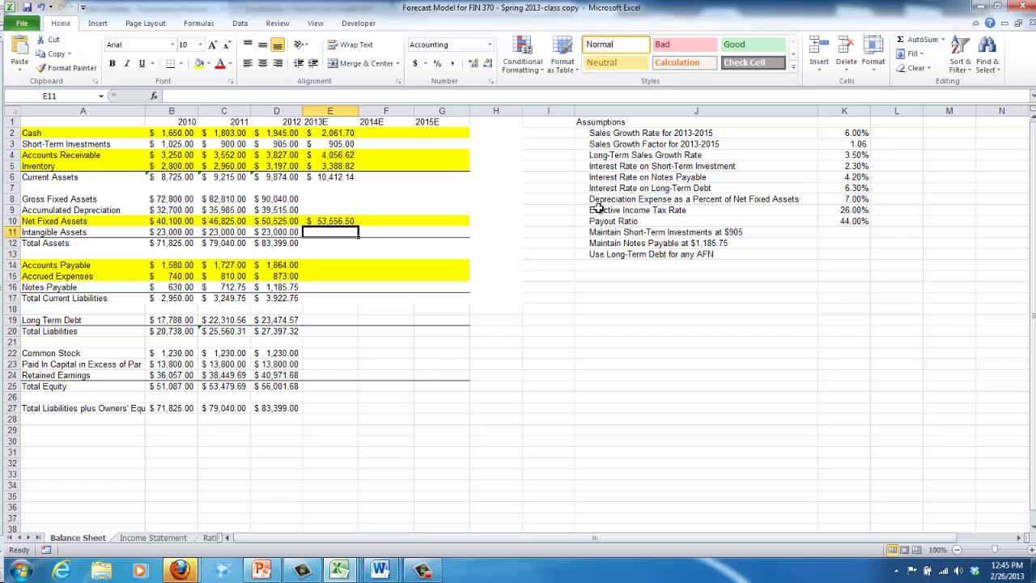
Add the assumption "Intangible Assets will remain at $23,000" in cell J14, below the long-term debt note.
left_click(614, 266)
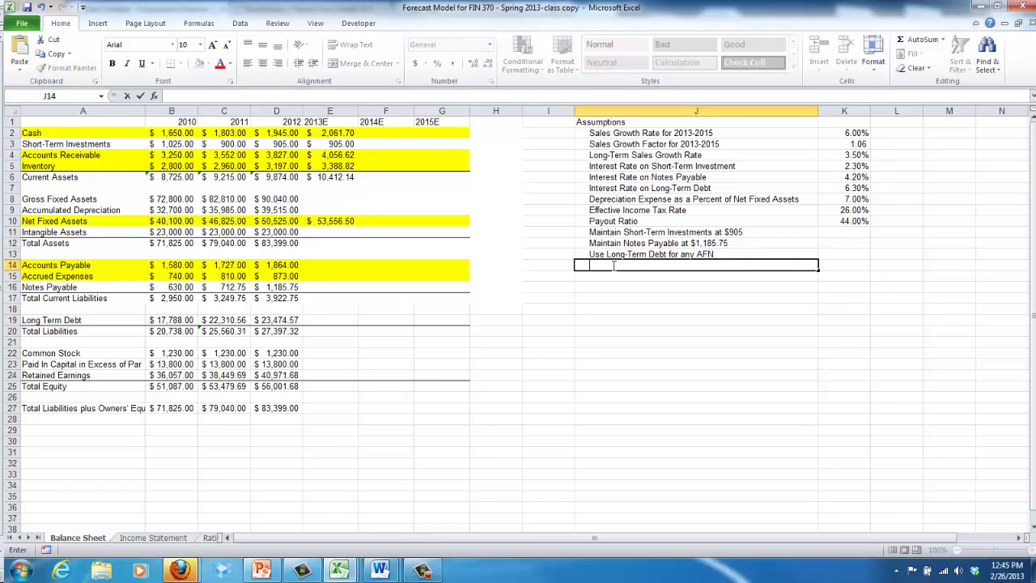
type("Intangible assets wil")
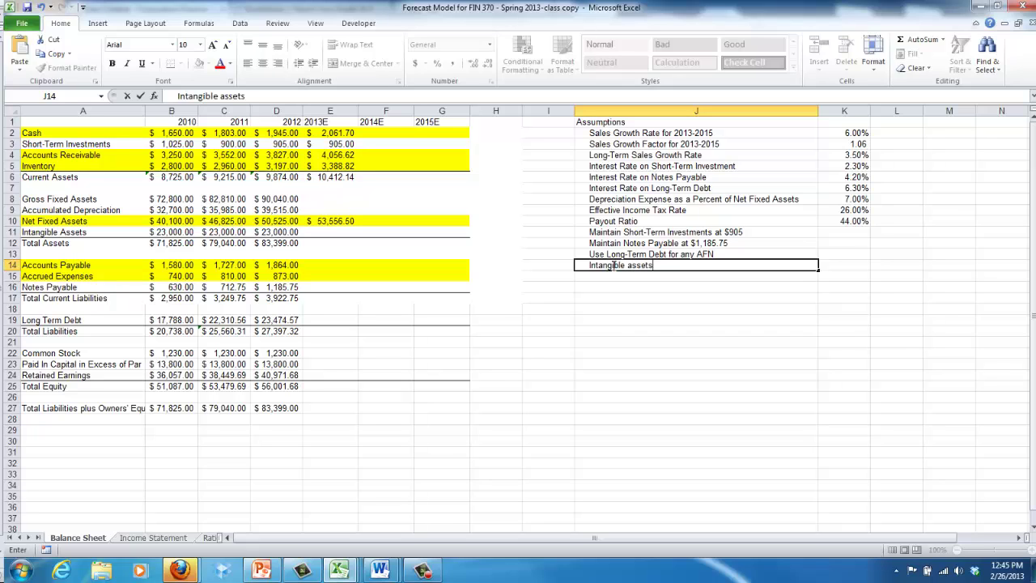
key("BackSpace")
key("BackSpace")
key("BackSpace")
key("BackSpace")
key("BackSpace")
key("BackSpace")
key("BackSpace")
key("BackSpace")
key("BackSpace")
key("BackSpace")
key("BackSpace")
type("Assets will reminat")
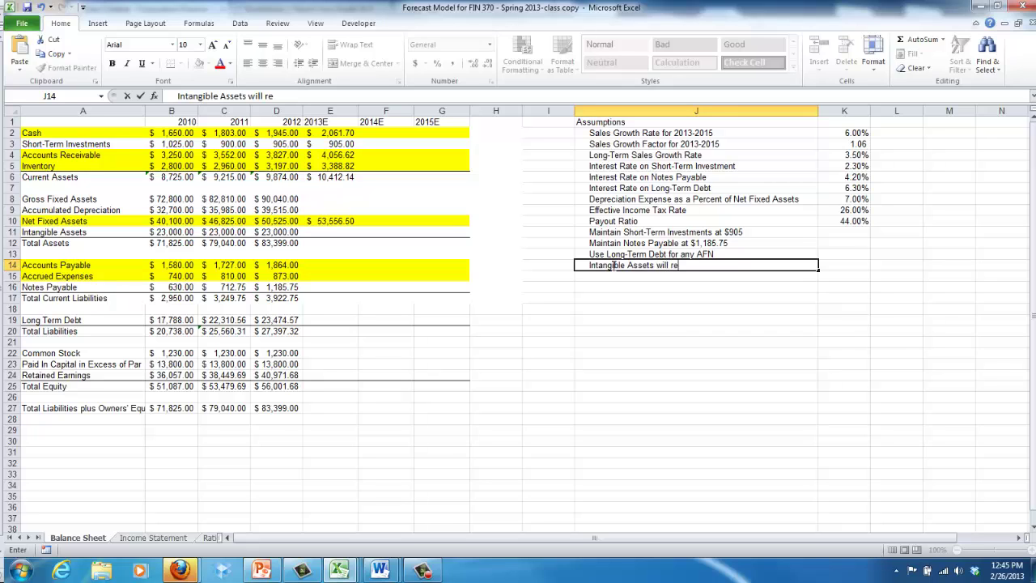
key("BackSpace")
key("BackSpace")
key("BackSpace")
key("BackSpace")
type("ia")
key("BackSpace")
key("BackSpace")
type("ain at $23,000")
key("Return")
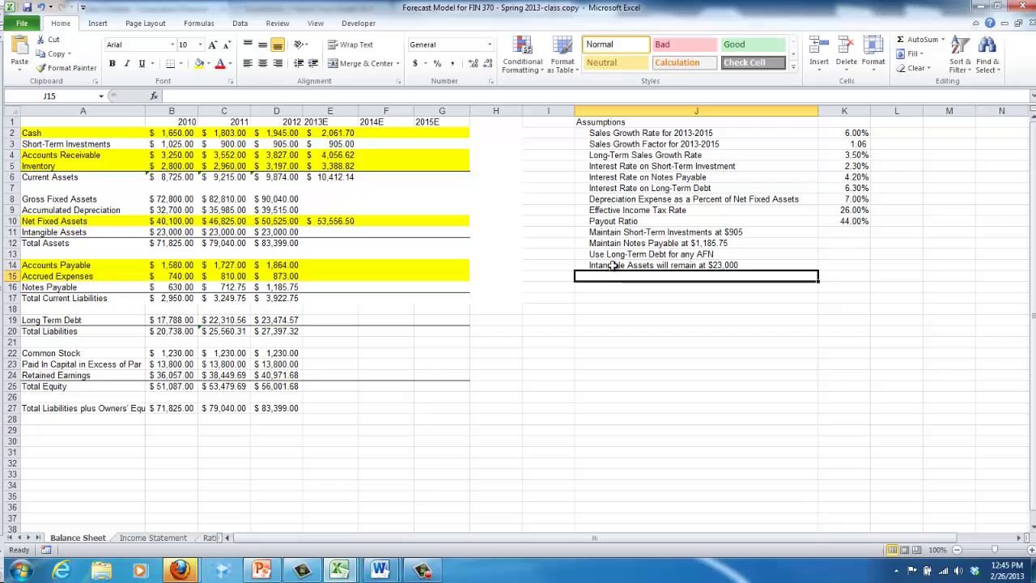
Set 2013E Intangible Assets in cell E11 to 23000.
key("Up")
key("Left")
key("Left")
key("Left")
key("Left")
key("Left")
key("Down")
key("Down")
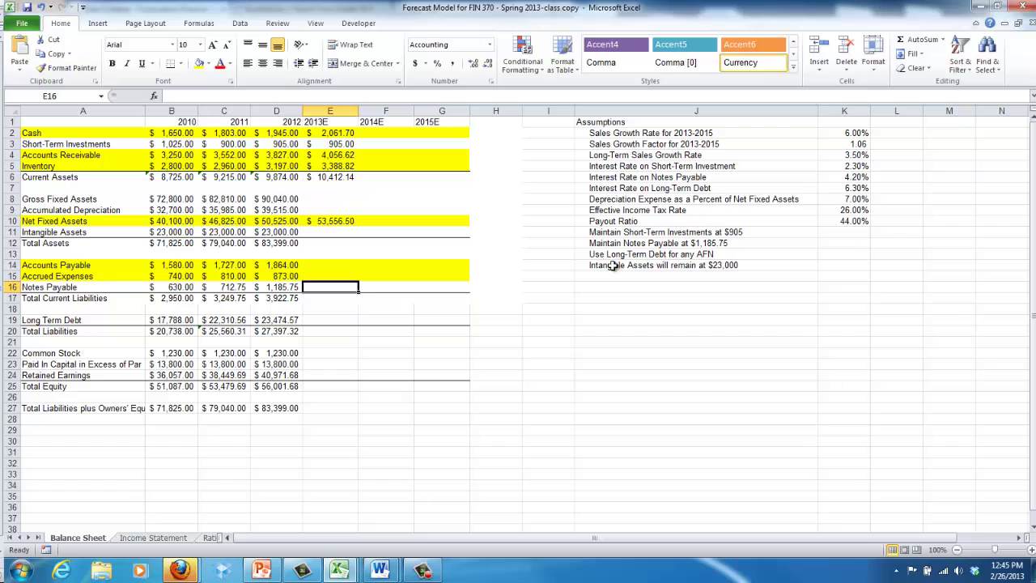
key("Up")
key("Up")
key("Up")
key("Up")
key("Up")
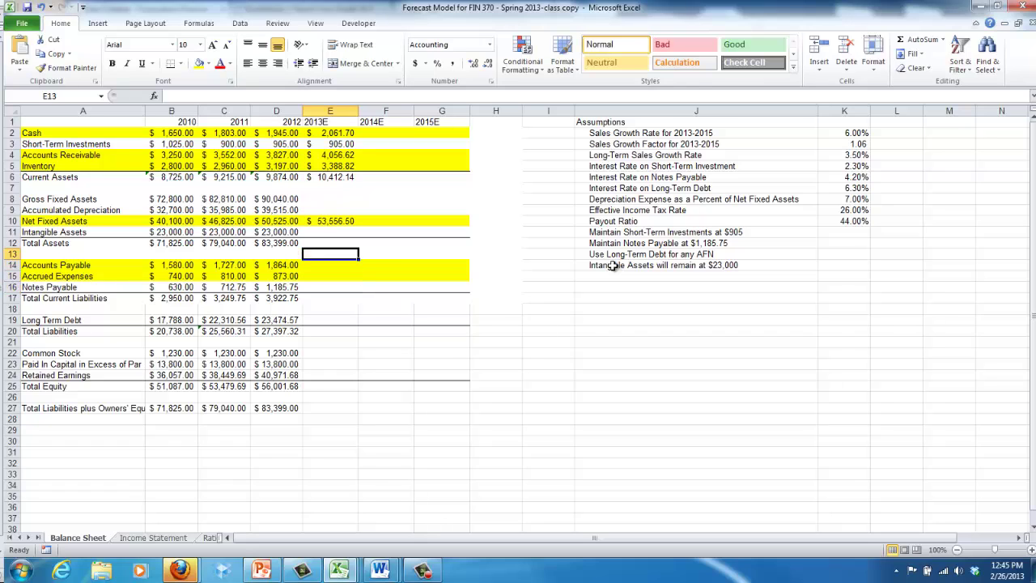
type("23,0")
type("000")
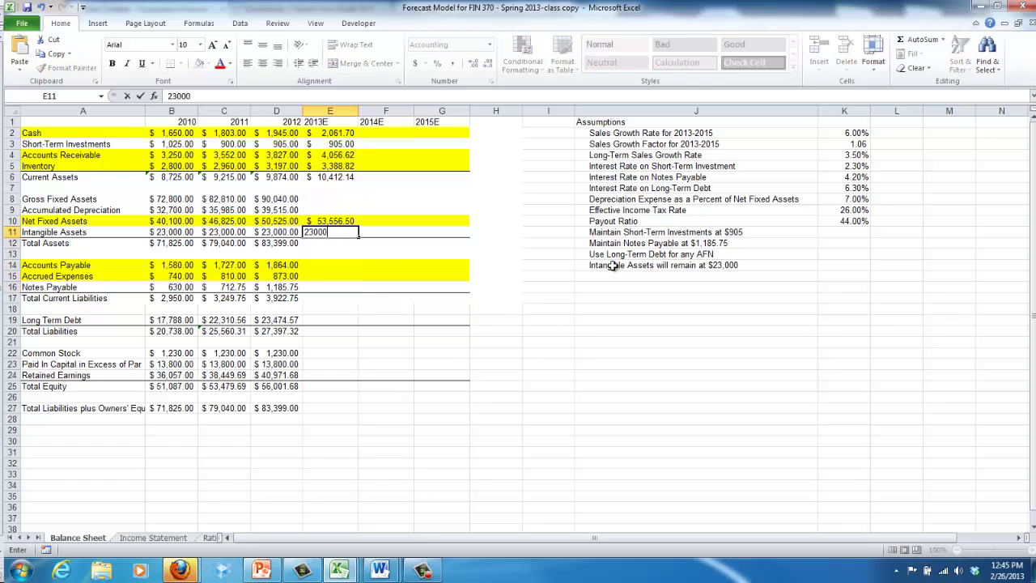
key("Return")
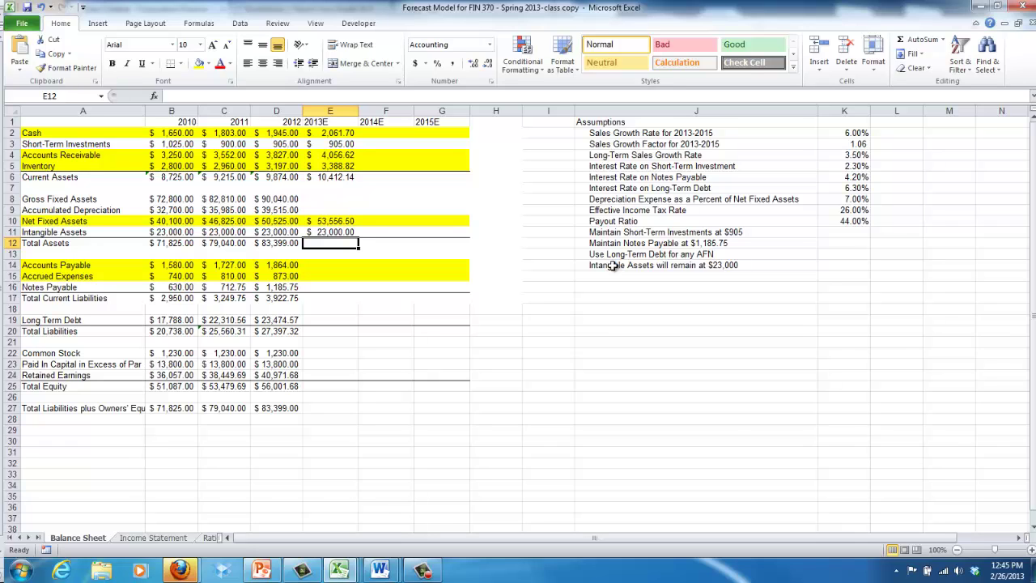
Calculate 2013E Total Assets in cell E12 with the formula =E6+E10+E11.
key("Up")
key("Up")
key("Up")
key("Up")
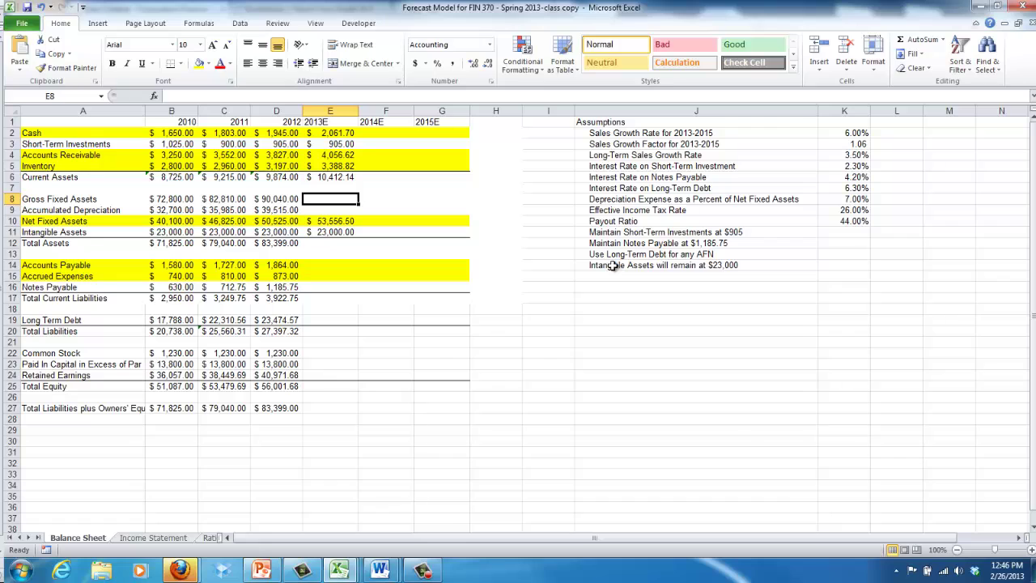
key("Down")
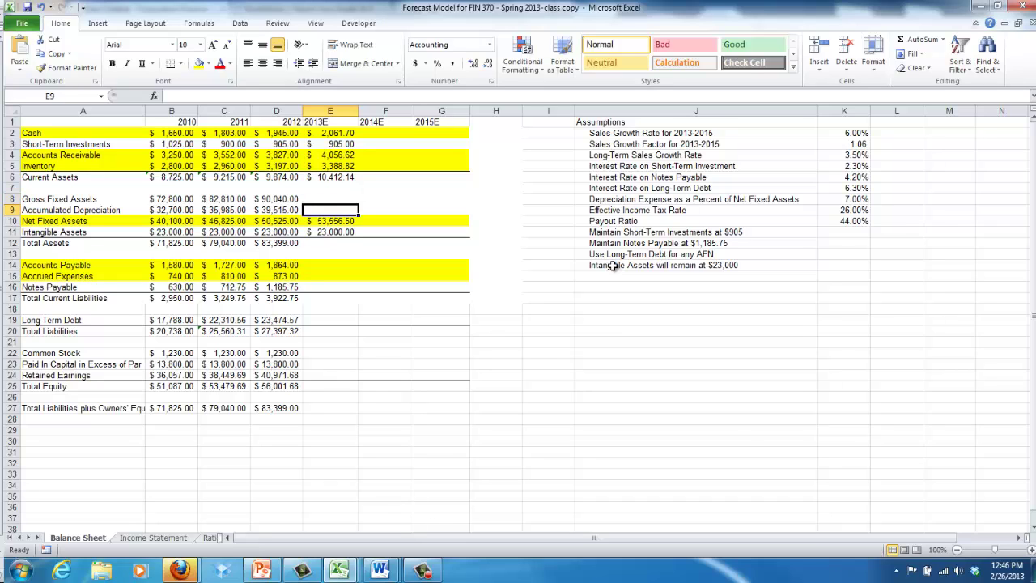
key("Down")
key("Down")
key("Down")
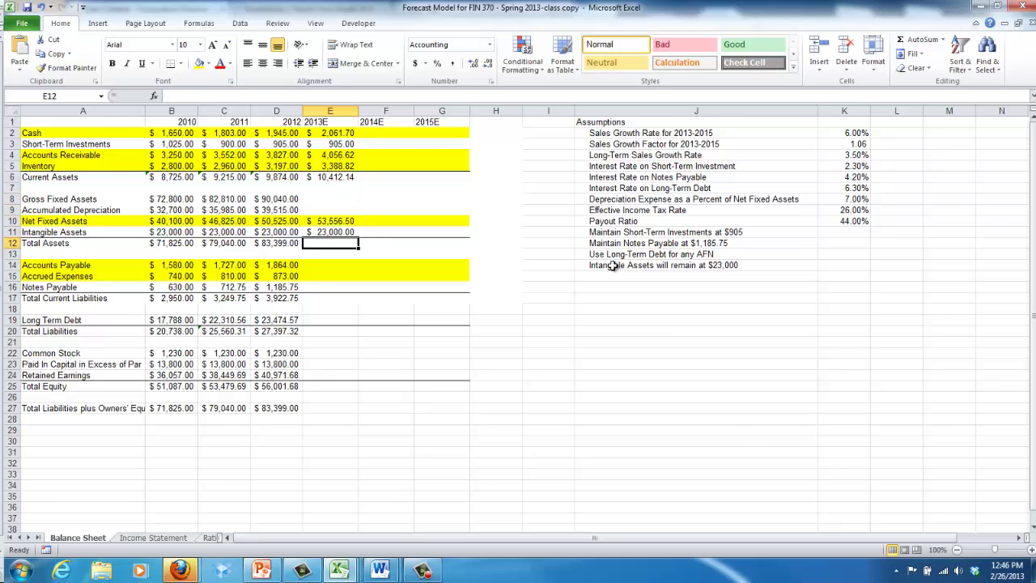
type("=")
key("Up")
key("Up")
key("Up")
key("Up")
key("Up")
key("Up")
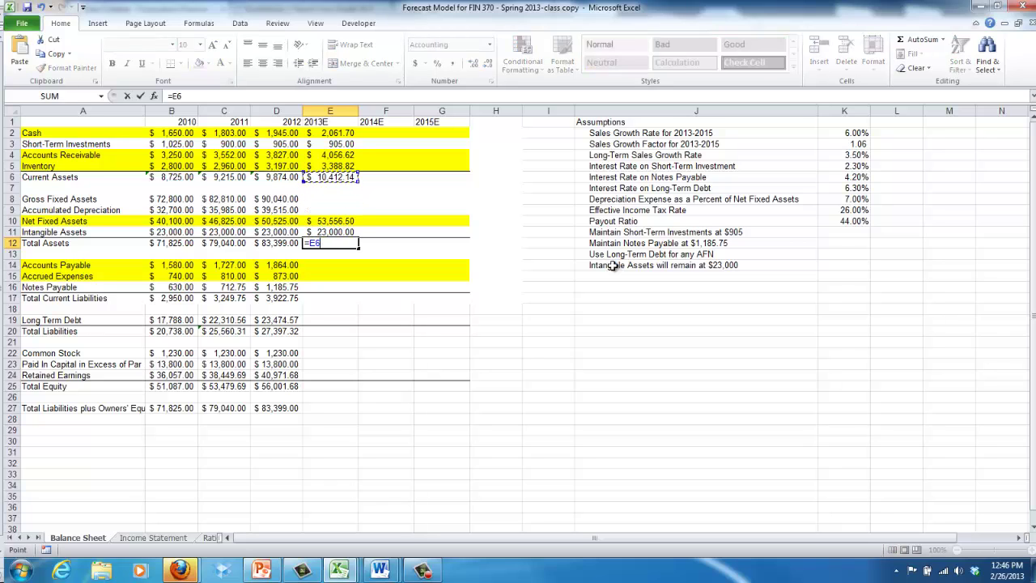
type("+")
key("Up")
key("Up")
type("+")
key("Up")
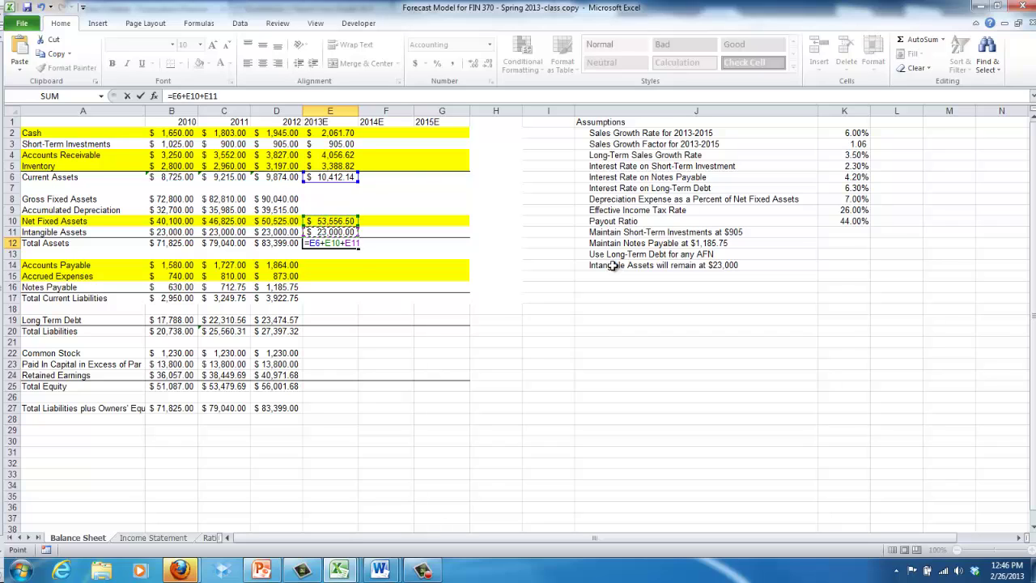
key("Return")
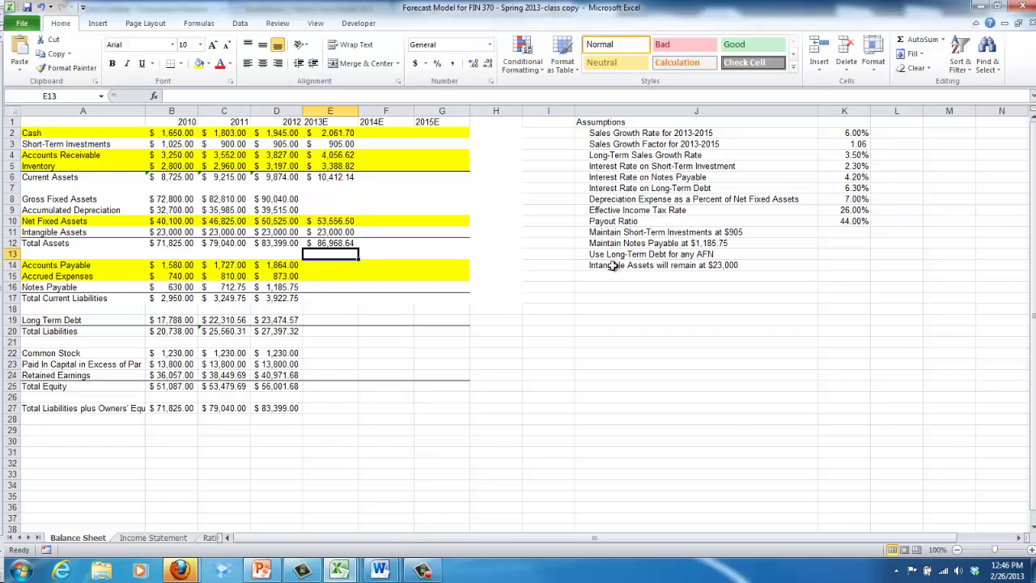
Forecast 2013E Accounts Payable in cell E14 with =D14*sgfactor and copy the formula down to Accrued Expenses in E15.
key("Down")
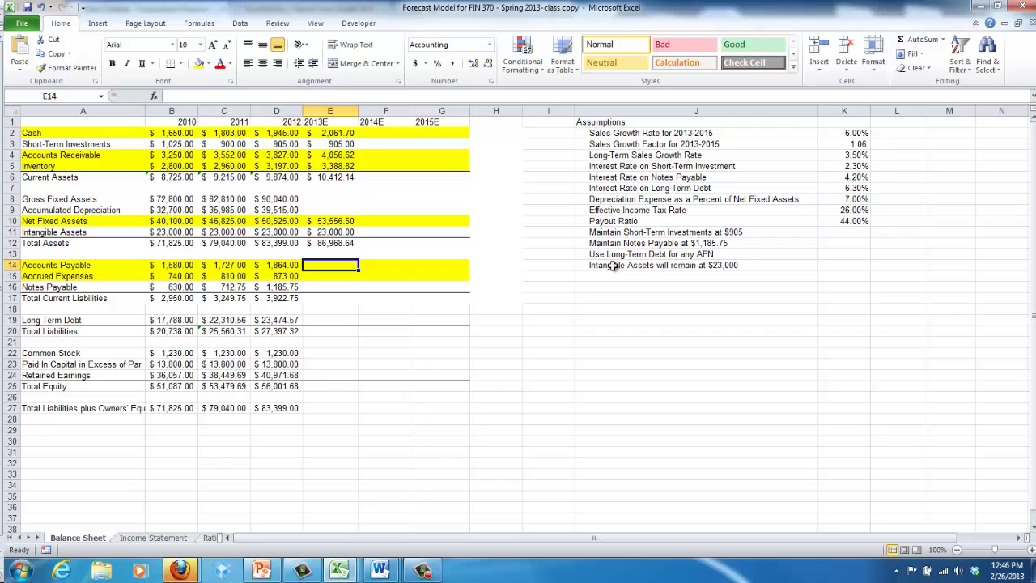
type("=")
key("Left")
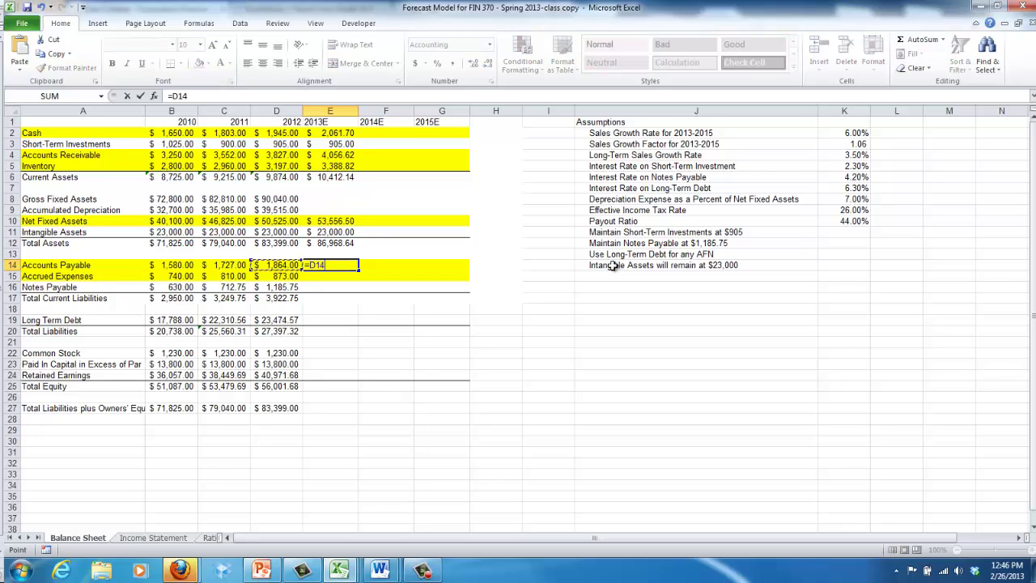
type("*sgf")
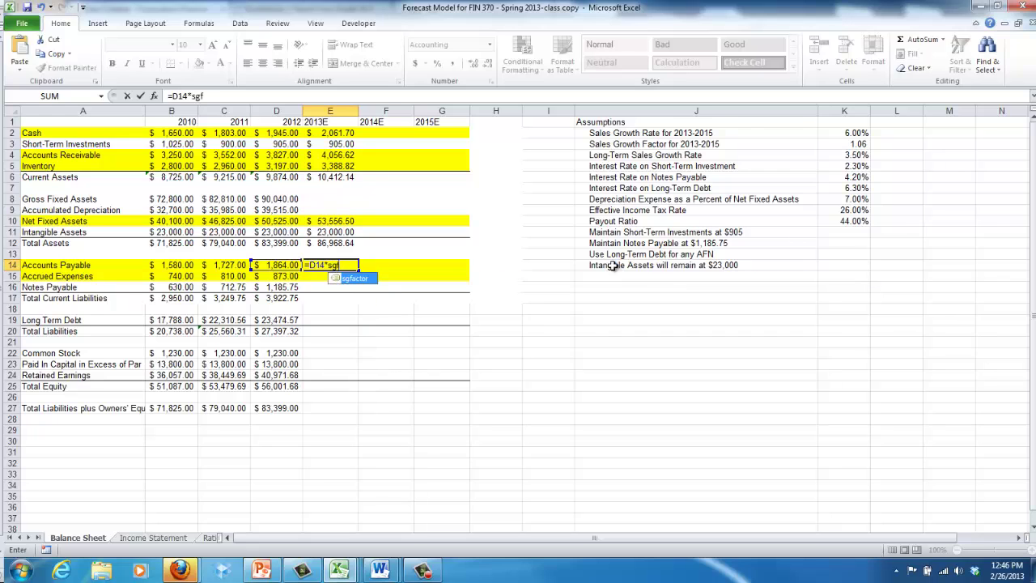
type("actor")
key("Return")
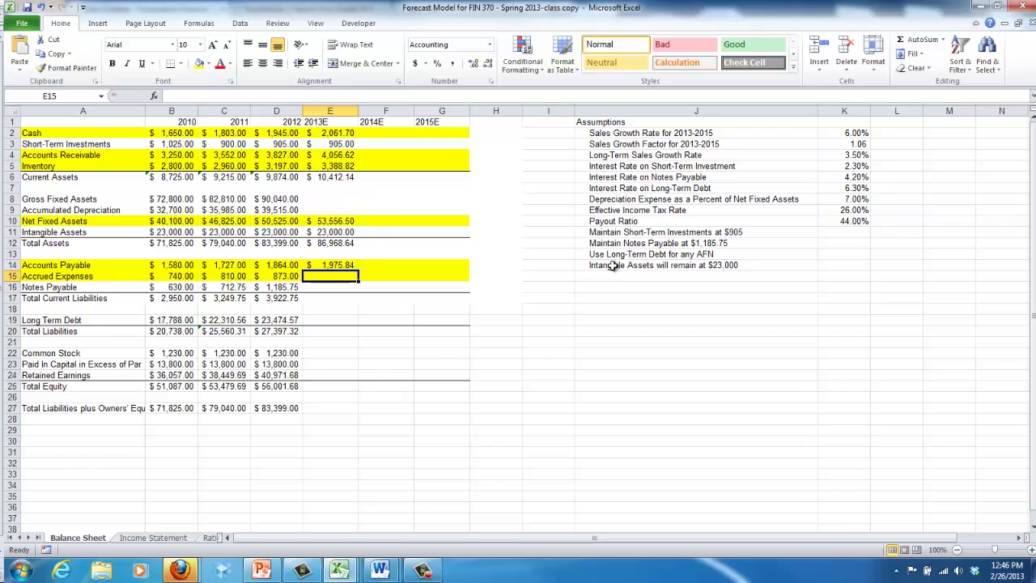
key("Up")
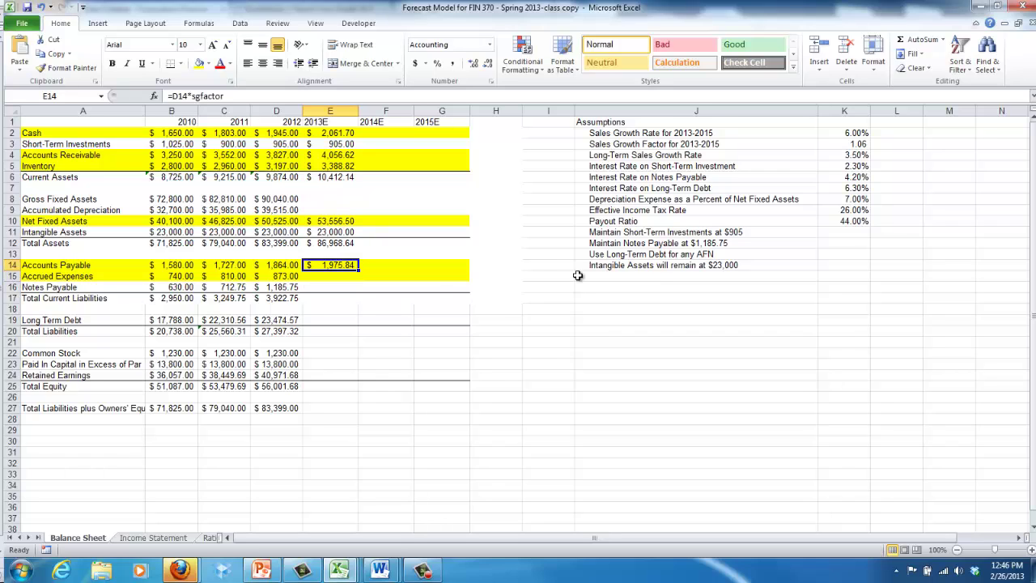
left_click_drag(358, 270, 357, 282)
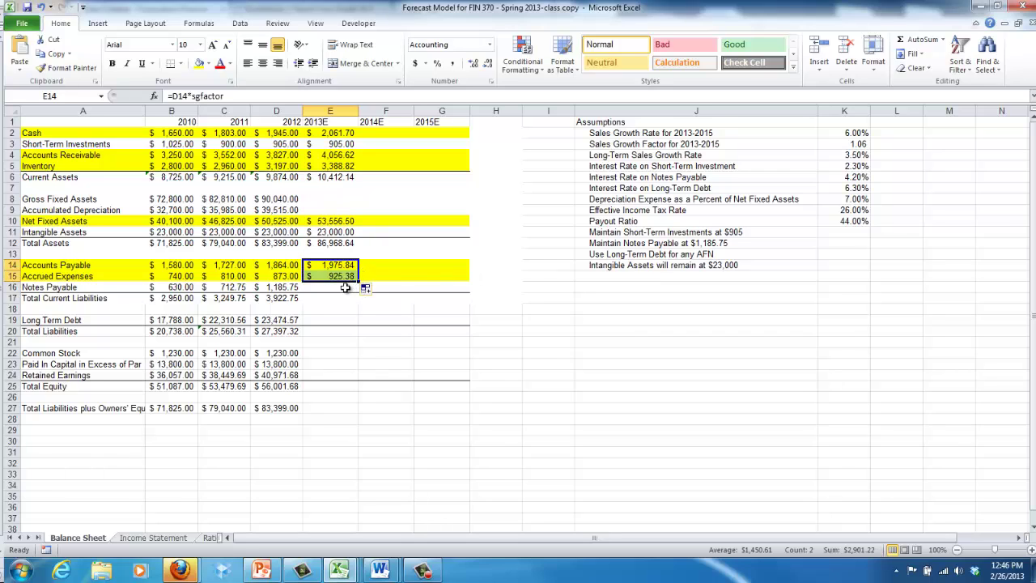
Keep 2013E Notes Payable in cell E16 at the 2012 amount with the formula =D16.
left_click(342, 289)
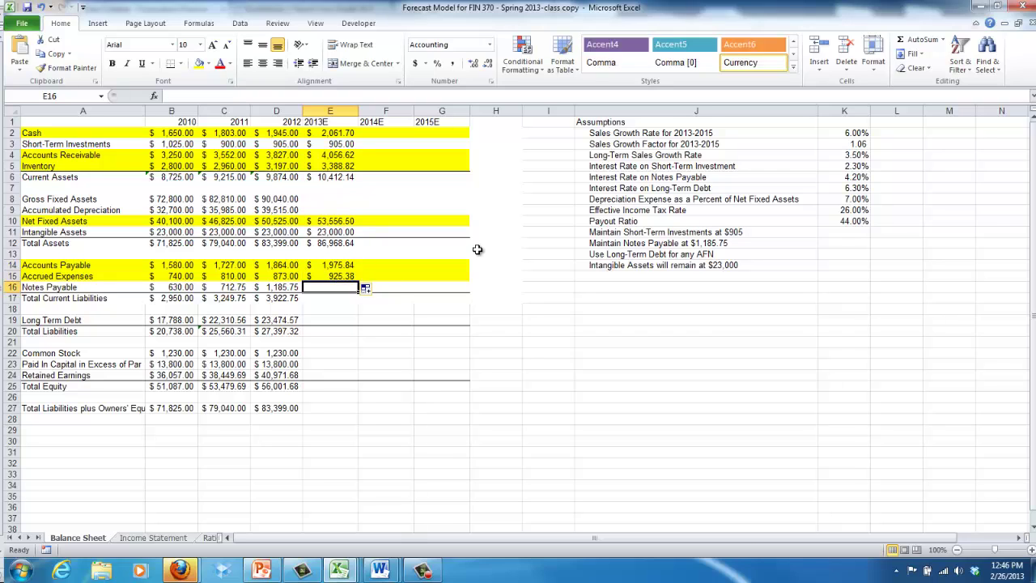
type("=")
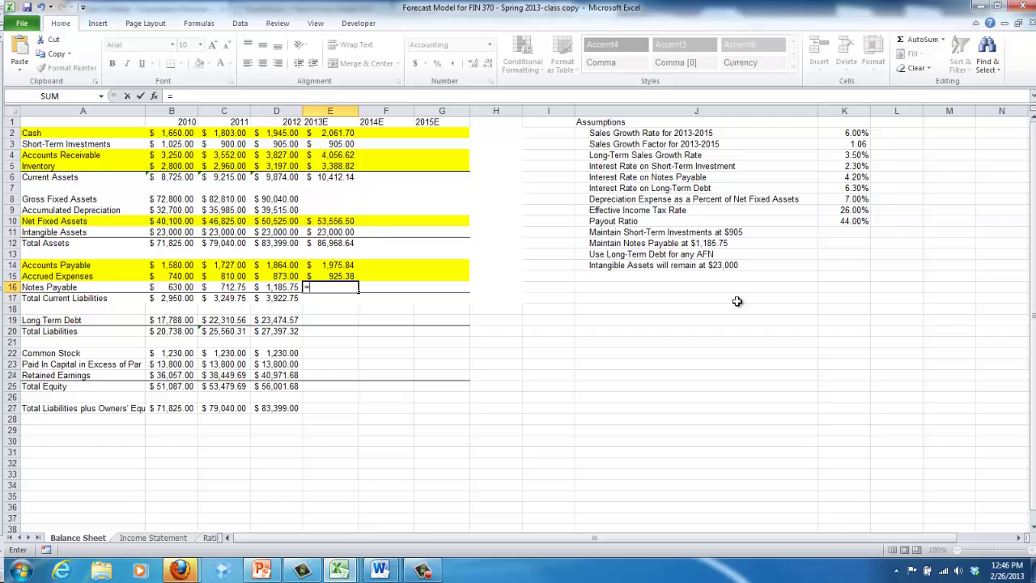
type("1185.75")
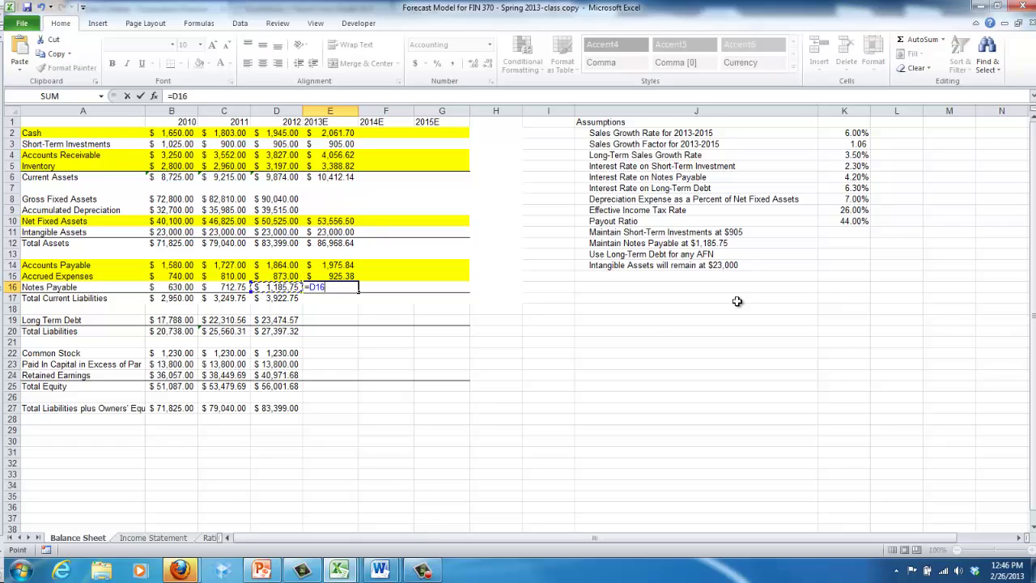
key("Return")
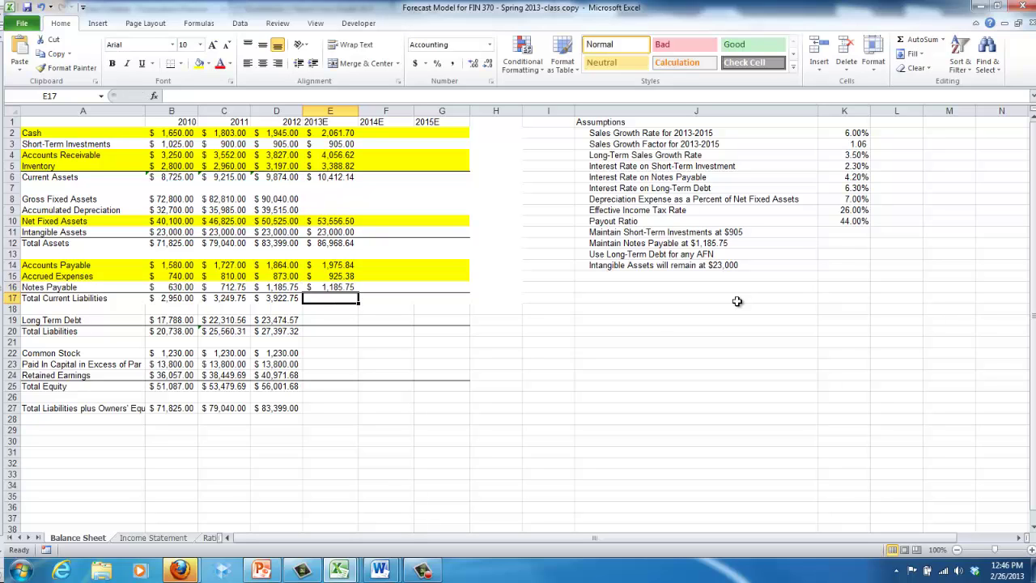
Calculate 2013E Total Current Liabilities in cell E17 by summing Accounts Payable through Notes Payable, E14:E16.
type("=")
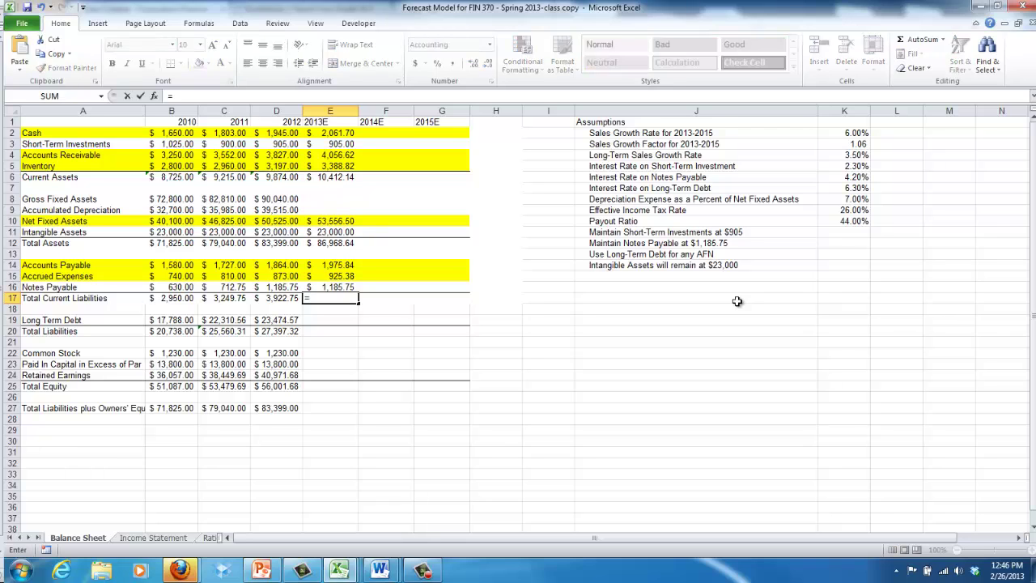
type("sum(")
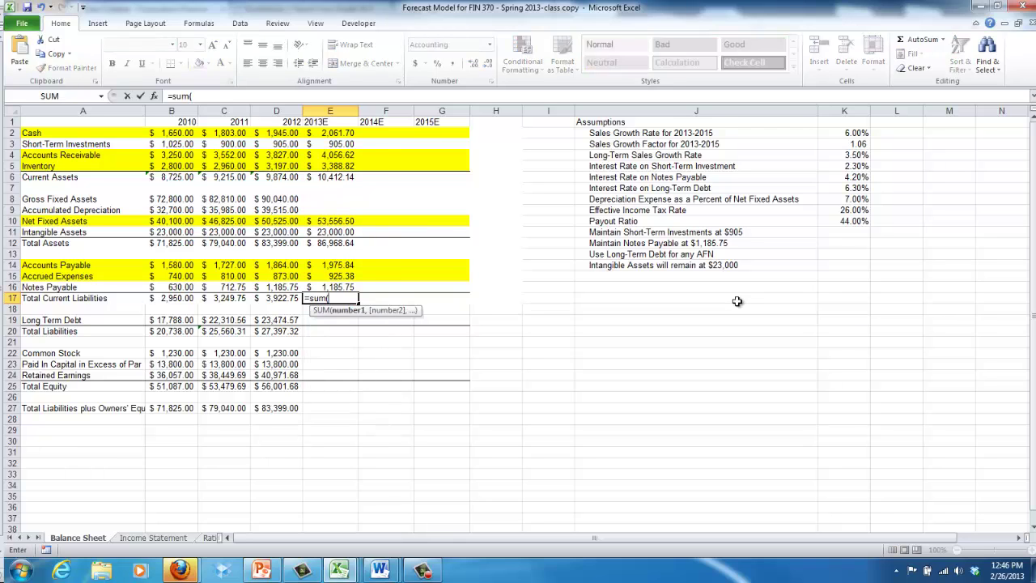
key("Up")
key("shift+Up")
key("shift+Up")
key("Return")
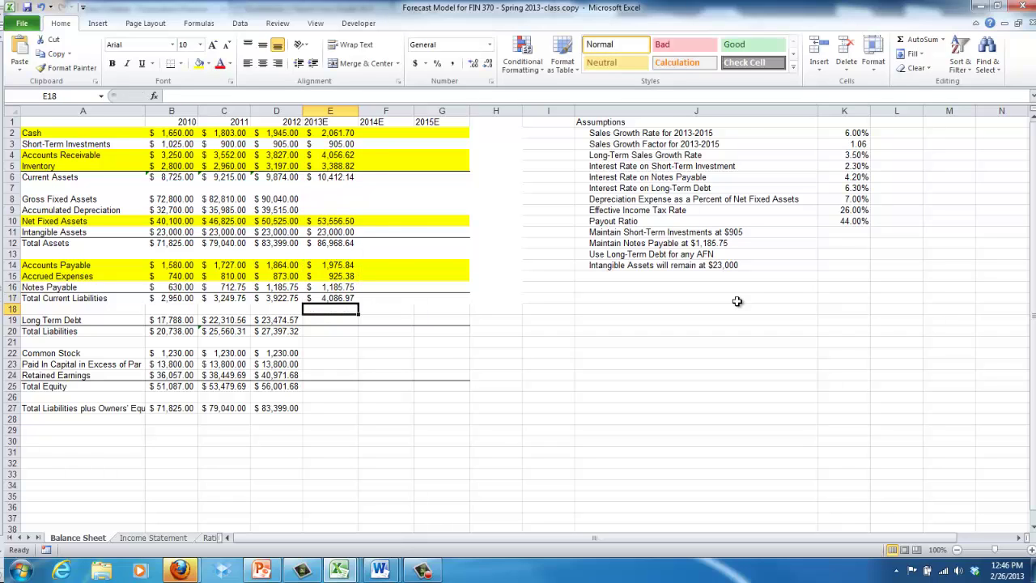
Leave 2013E Long Term Debt blank and calculate Total Liabilities in cell E20 with the formula =E19+E17.
key("Down")
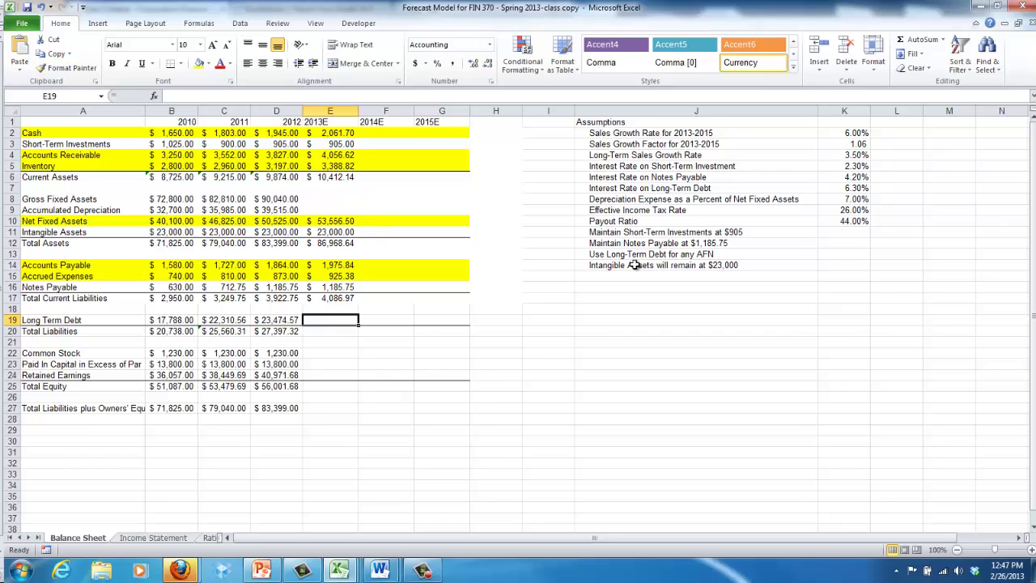
key("Down")
type("=")
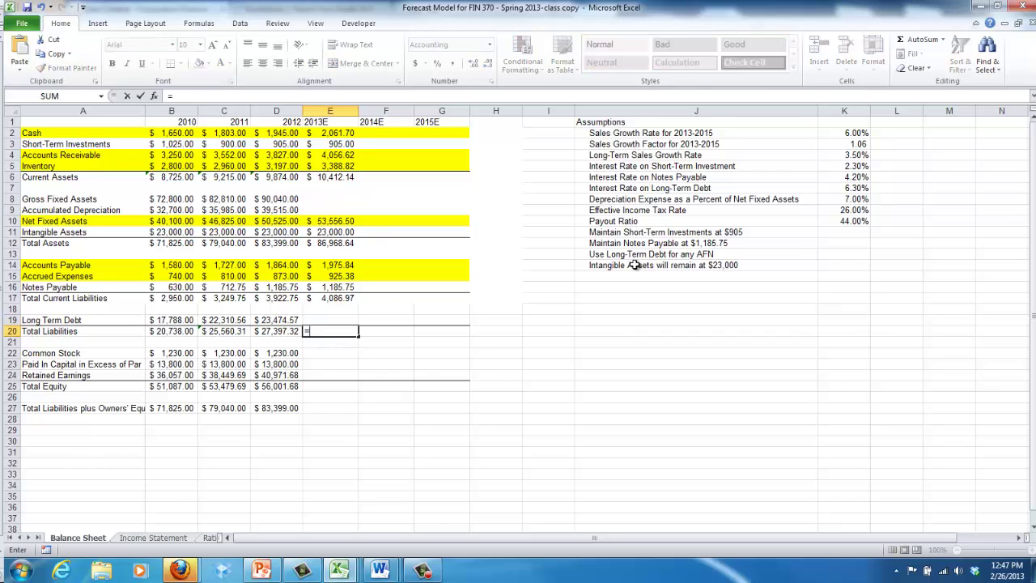
key("Up")
type("+")
key("Up")
key("Up")
key("Up")
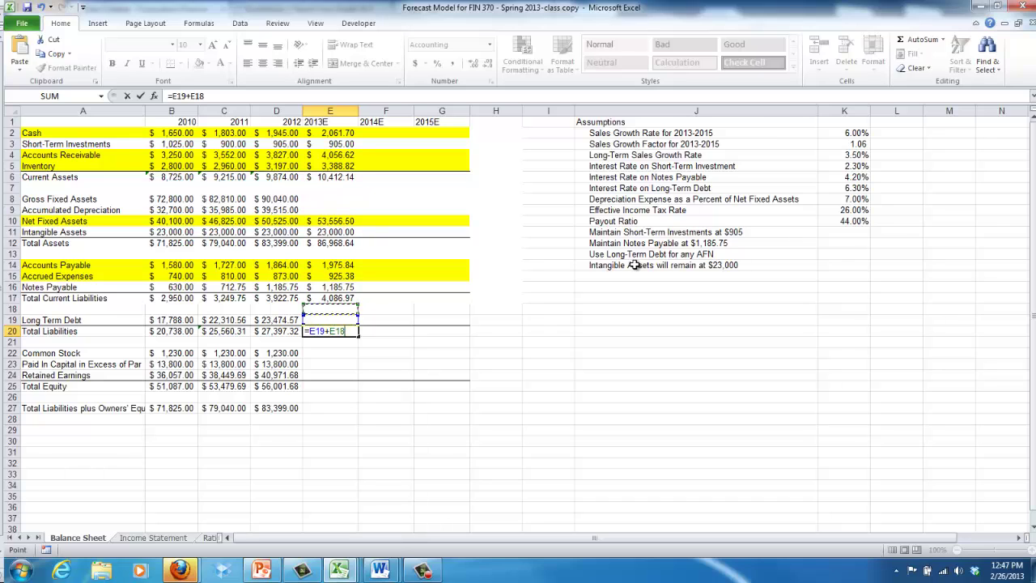
key("Return")
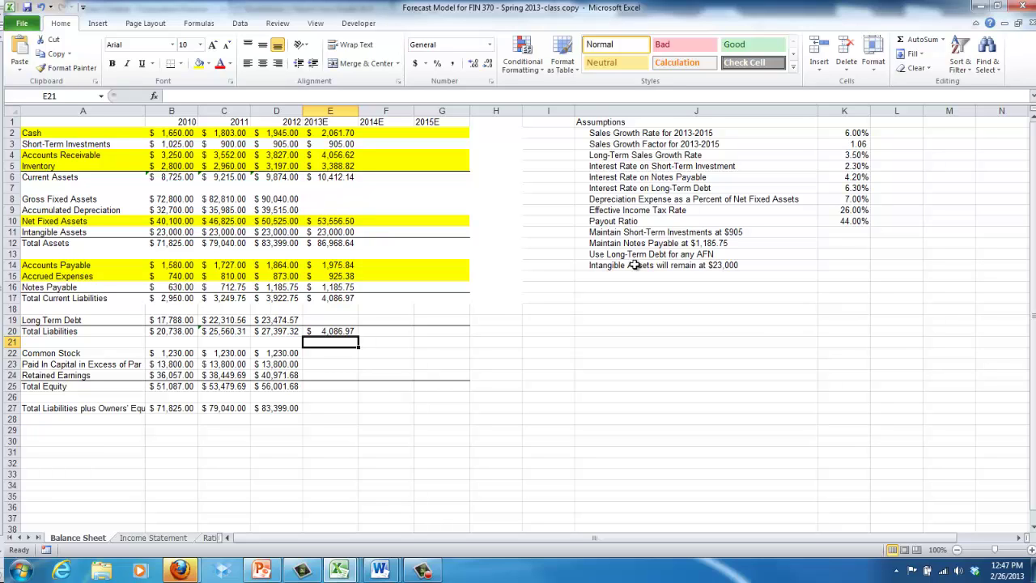
Keep 2013E Common Stock in E22 and Paid In Capital in E23 at their 2012 amounts with =D22 and =D23.
key("Down")
type("=D22")
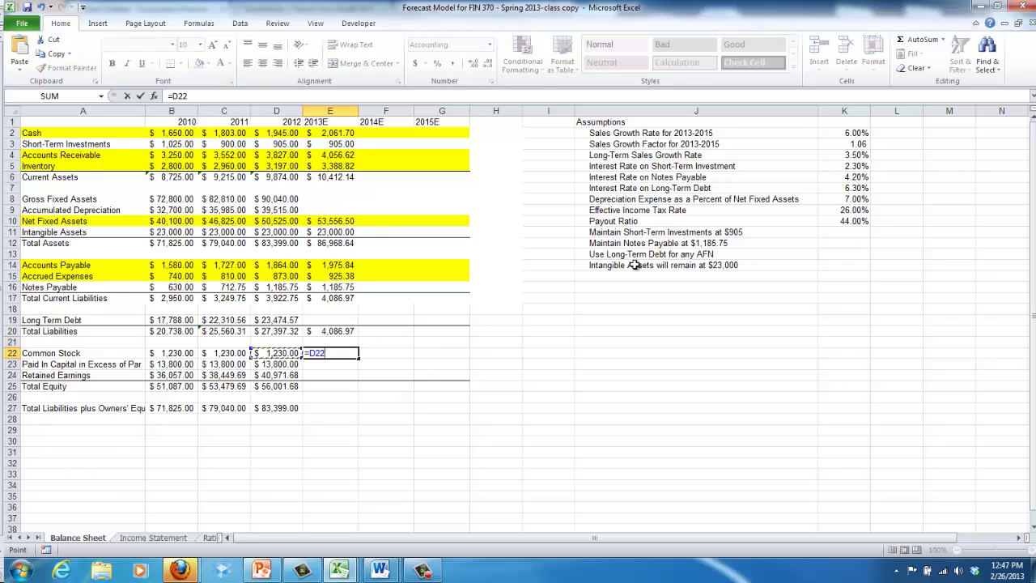
key("Return")
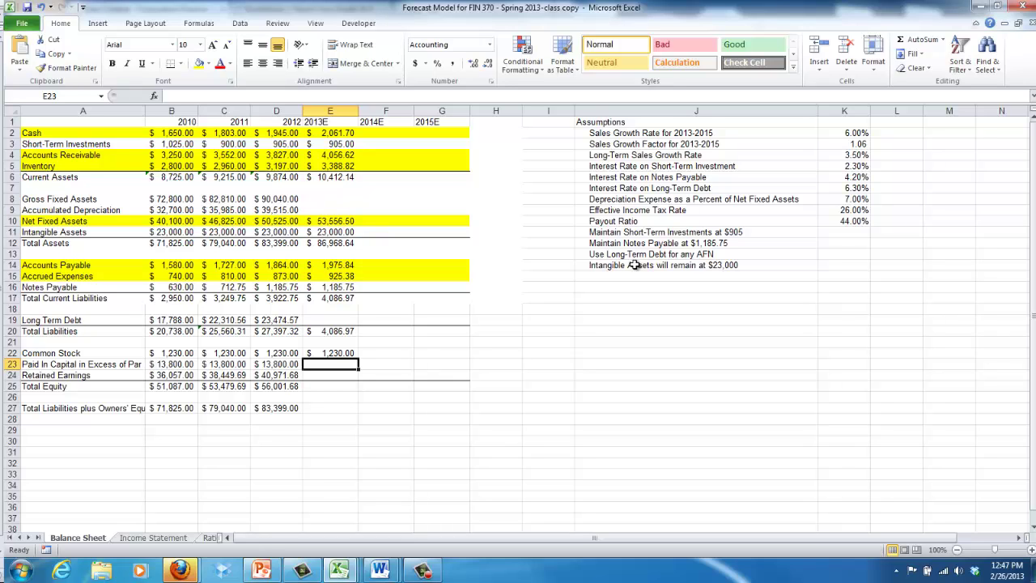
type("=")
key("Left")
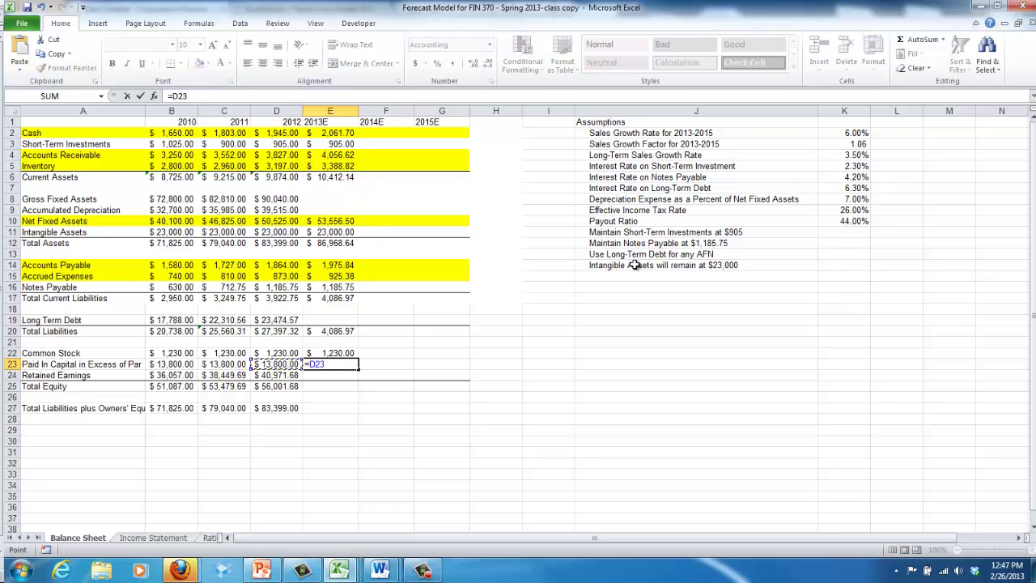
key("Return")
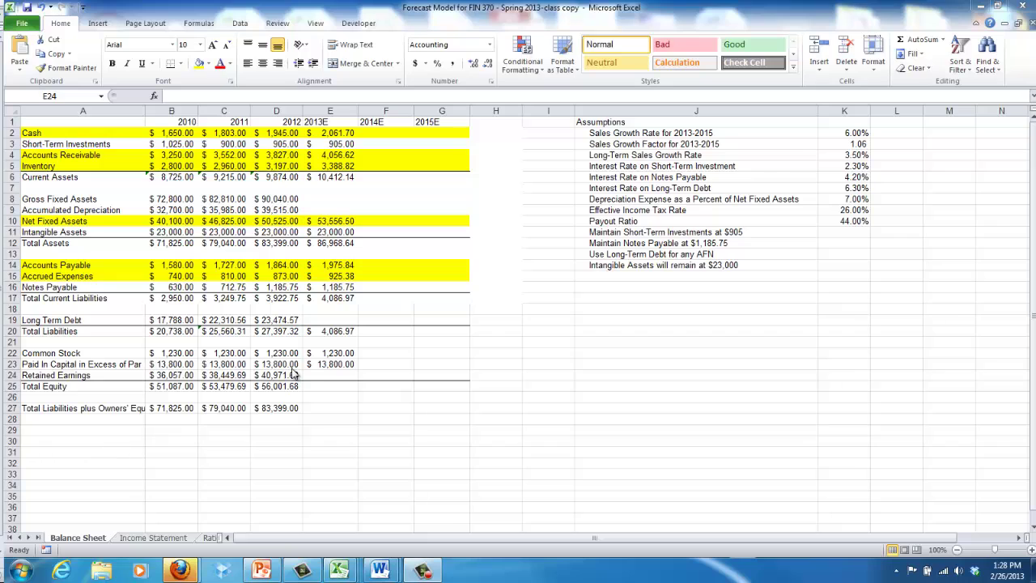
Calculate 2013E Retained Earnings in cell E24 as D24 plus the Addition to Retained Earnings in cell E21 of the Income Statement sheet.
left_click(317, 376)
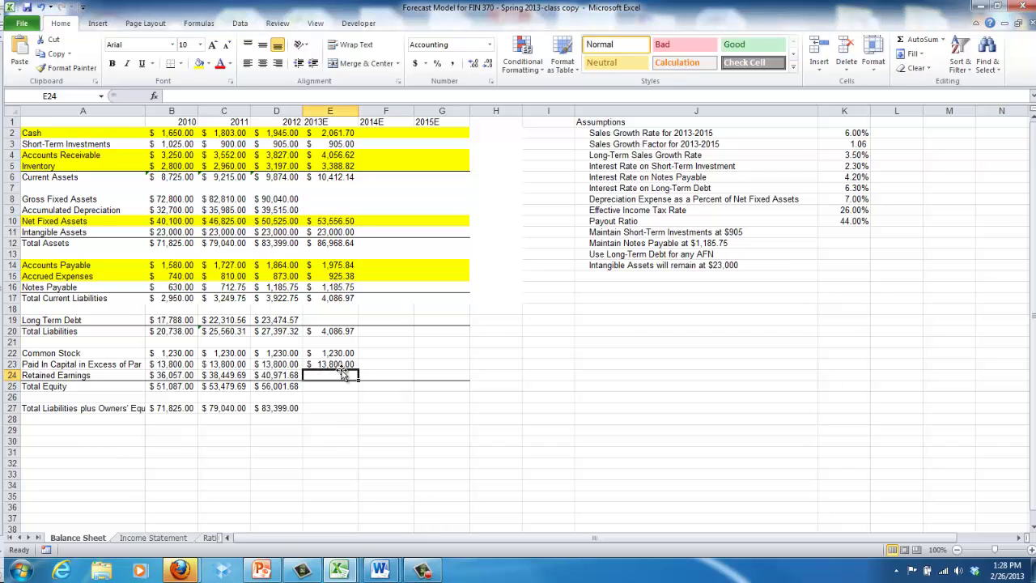
type("=")
key("Left")
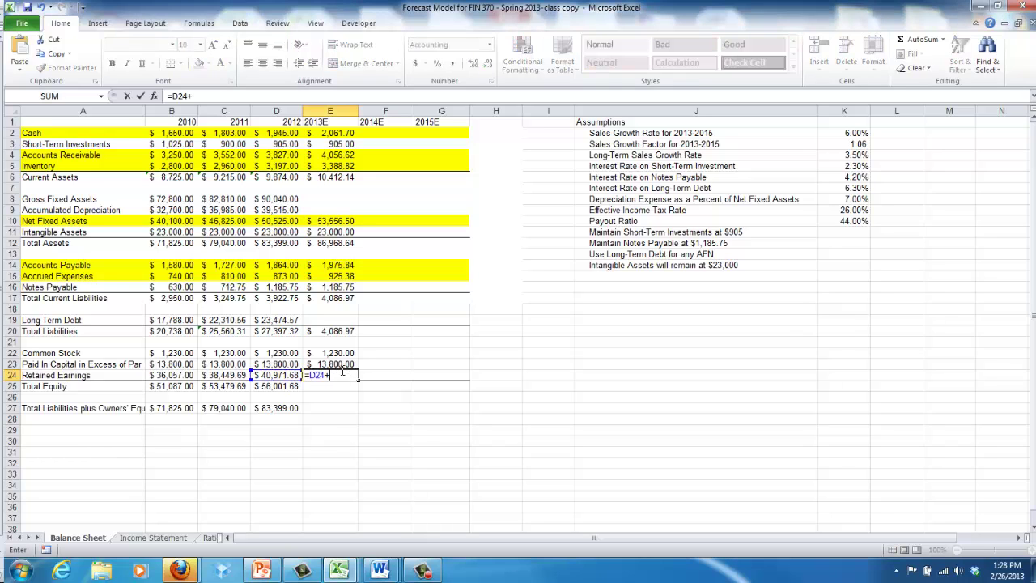
type("+")
left_click(145, 538)
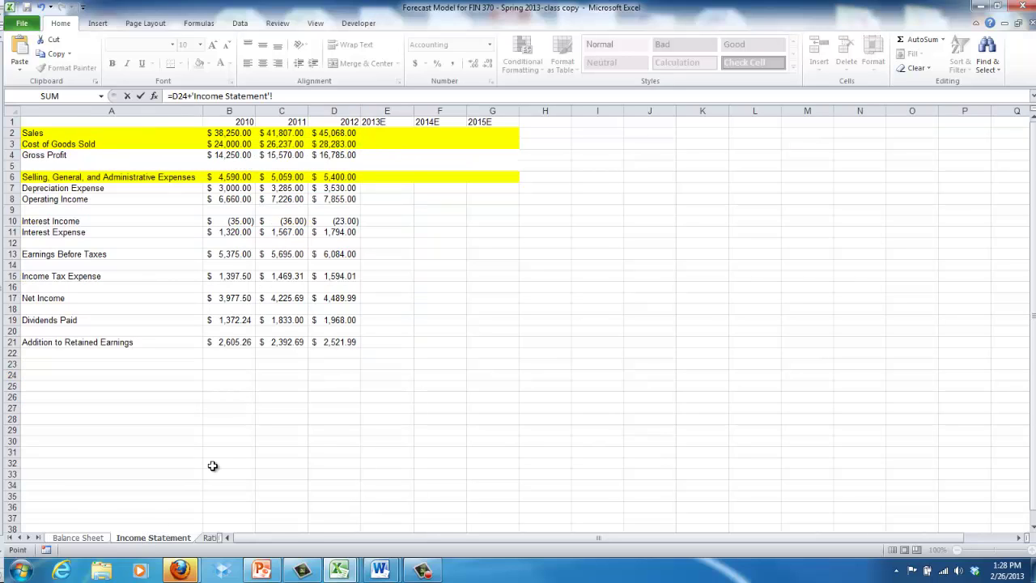
left_click(383, 344)
key("Return")
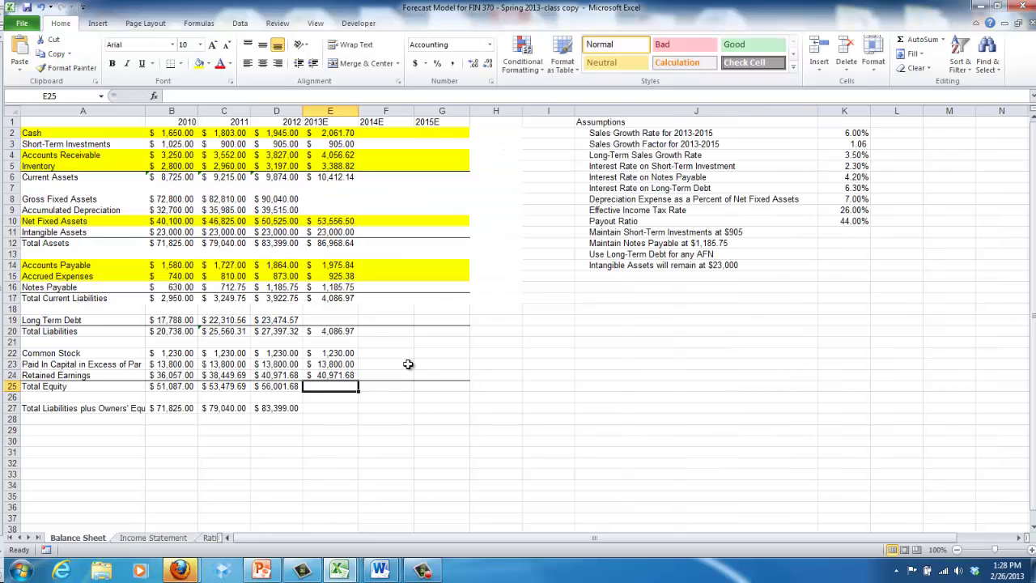
Calculate 2013E Total Equity in cell E25 with the formula =sum(E22:E24).
type("=sum(")
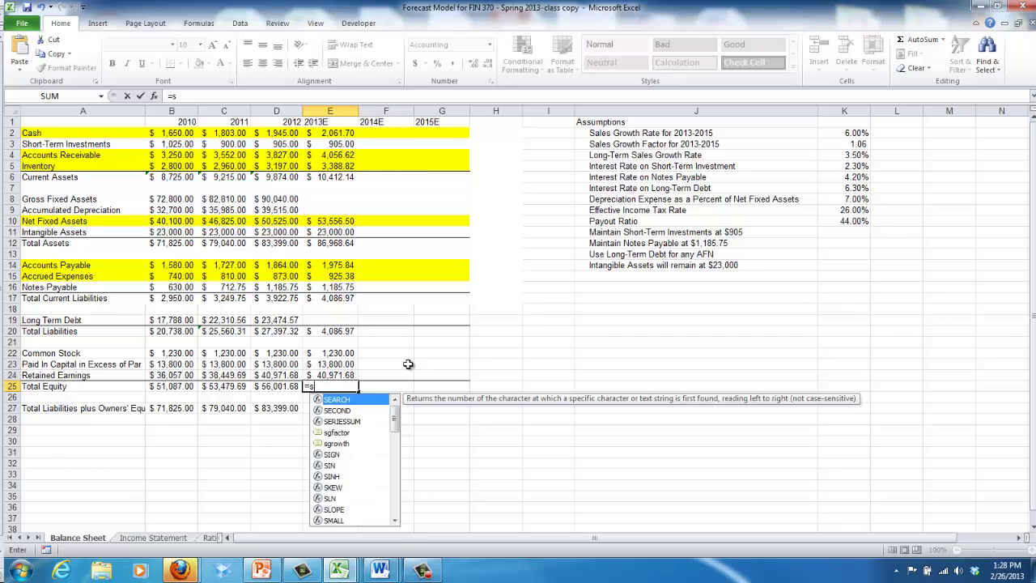
key("Up")
key("shift+Up")
key("shift+Up")
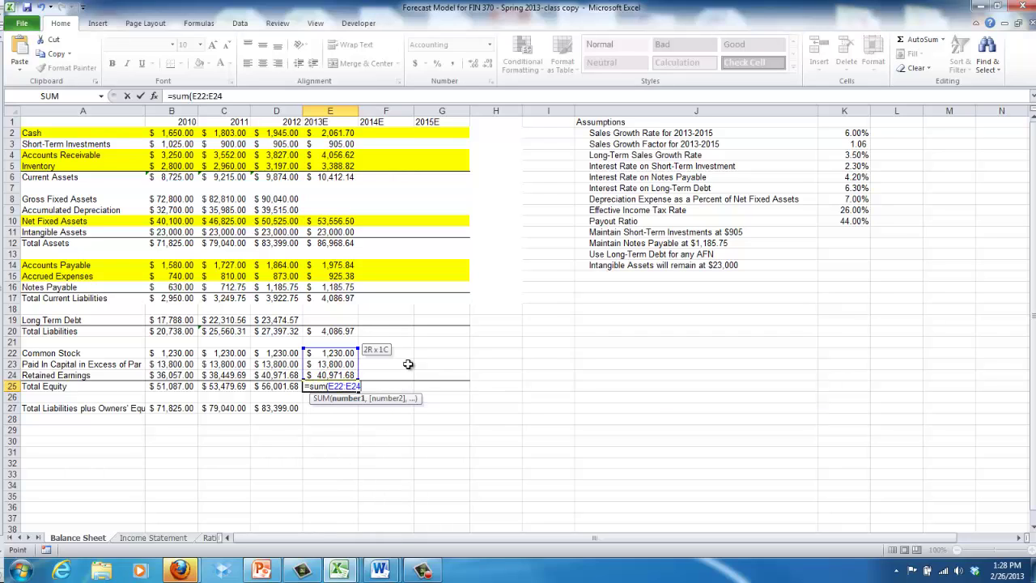
type(")")
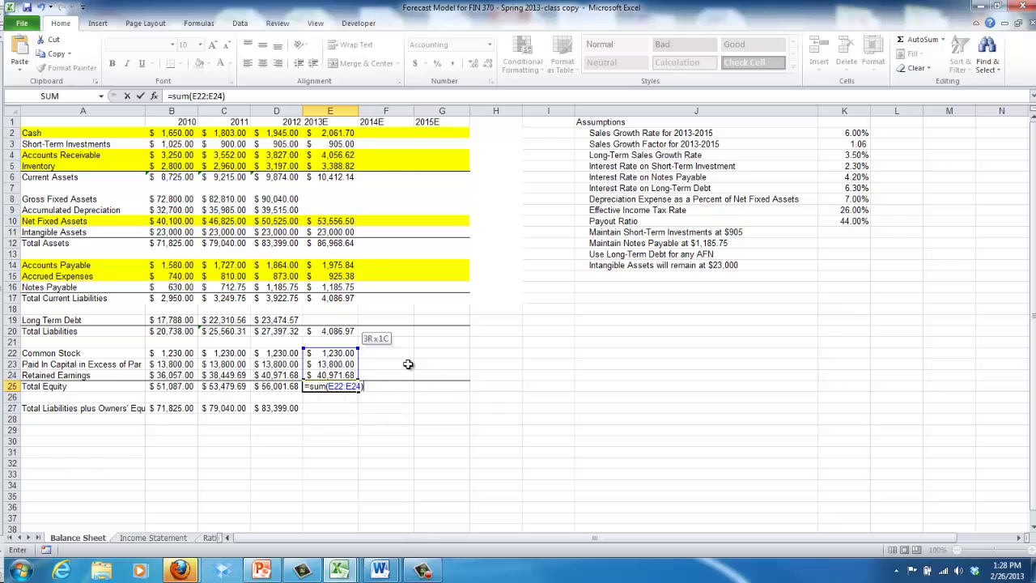
key("Return")
Calculate 2013E Total Liabilities plus Owners' Equity in cell E27 with the formula =E20+E25.
key("Down")
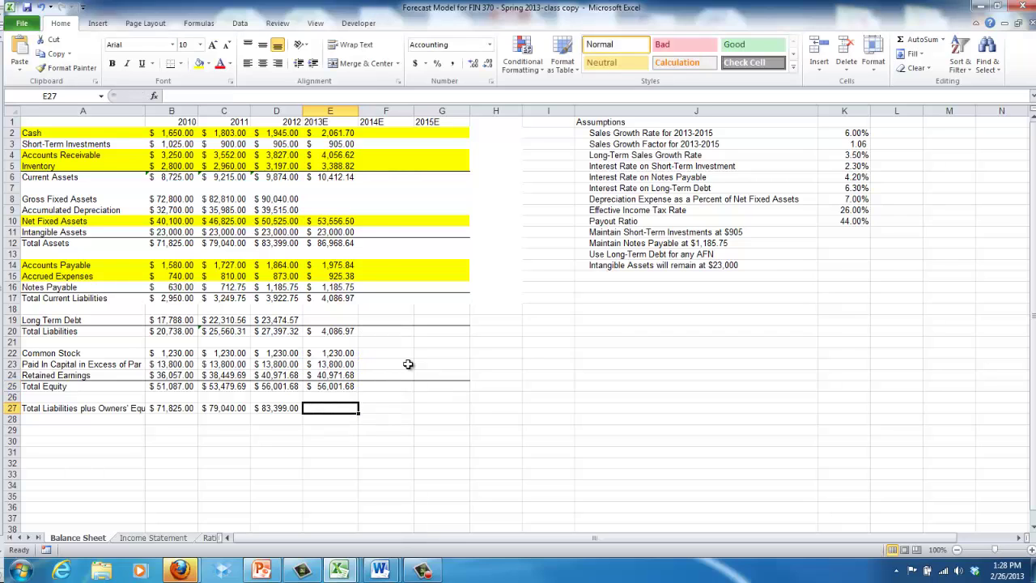
type("=")
key("Up")
key("Up")
key("Up")
key("Up")
key("Up")
key("Up")
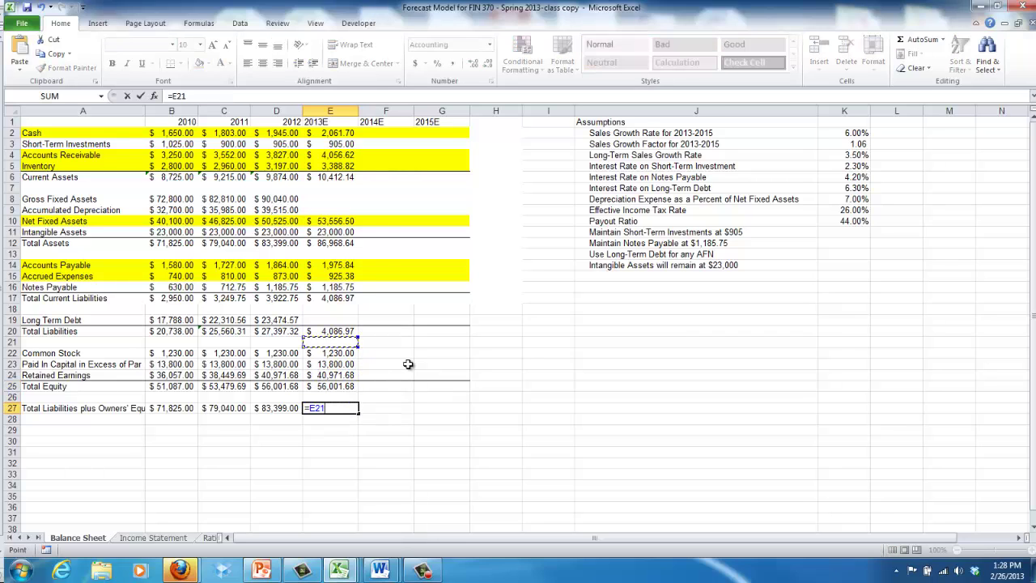
key("Up")
type("+")
key("Up")
key("Up")
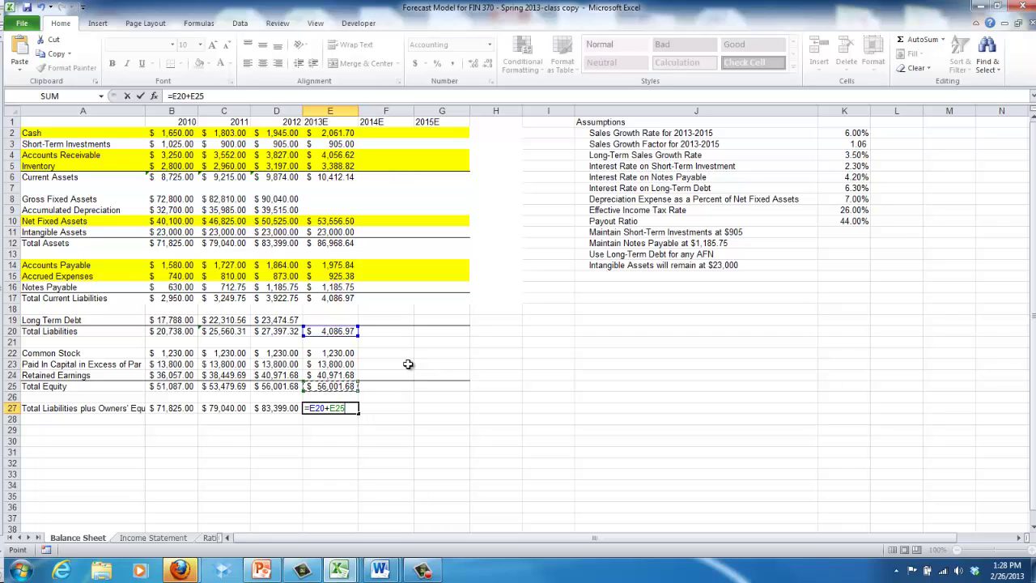
key("Return")
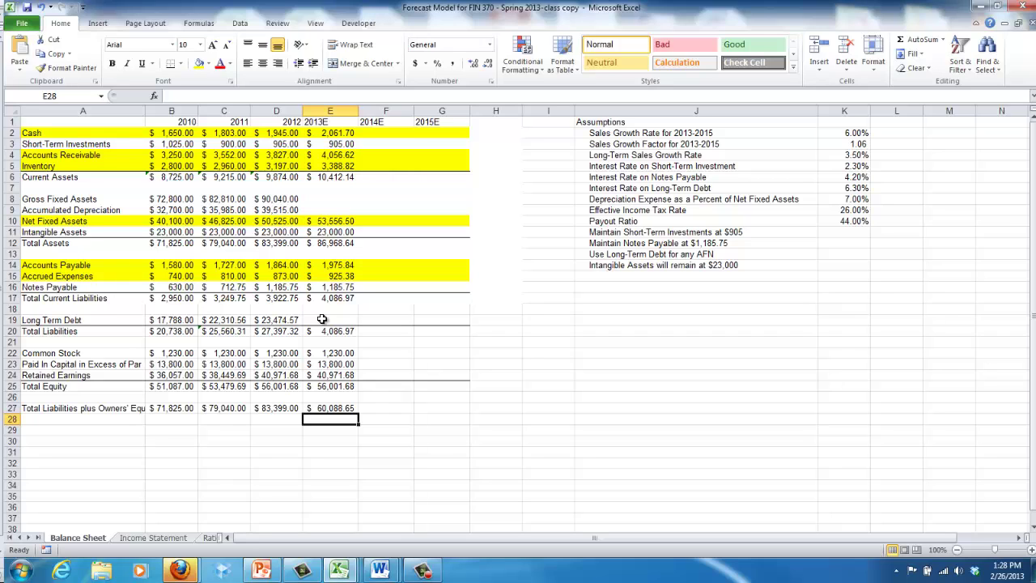
On the Income Statement sheet, forecast 2013E Sales in cell E2 with the formula =D2*sgfactor.
left_click(152, 538)
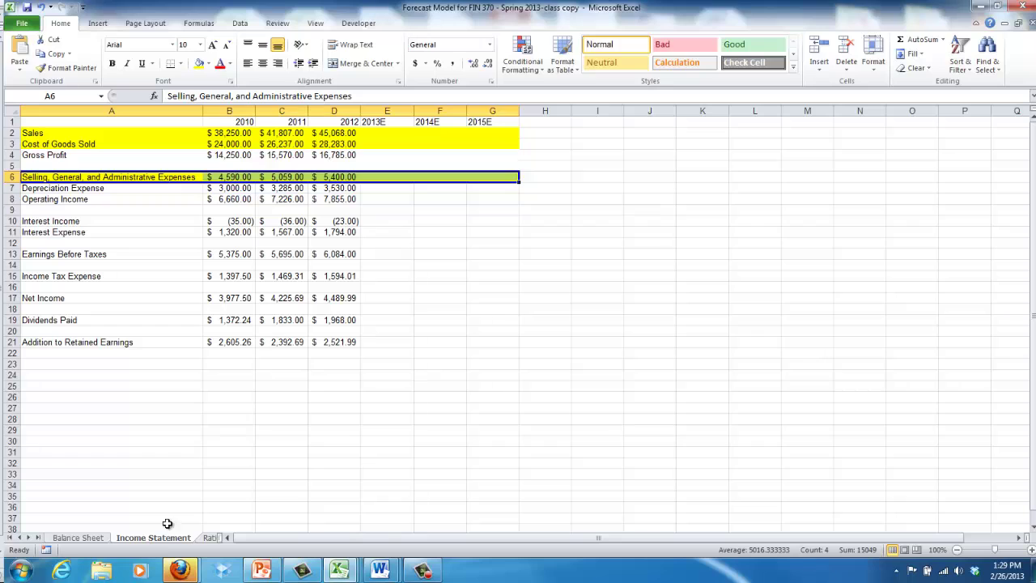
left_click(314, 382)
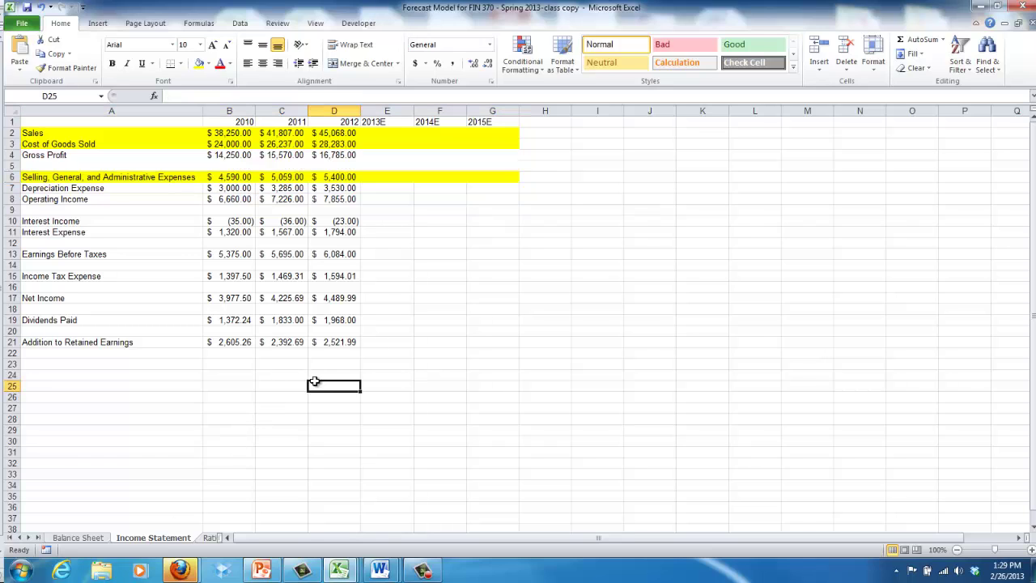
left_click(381, 133)
type("=")
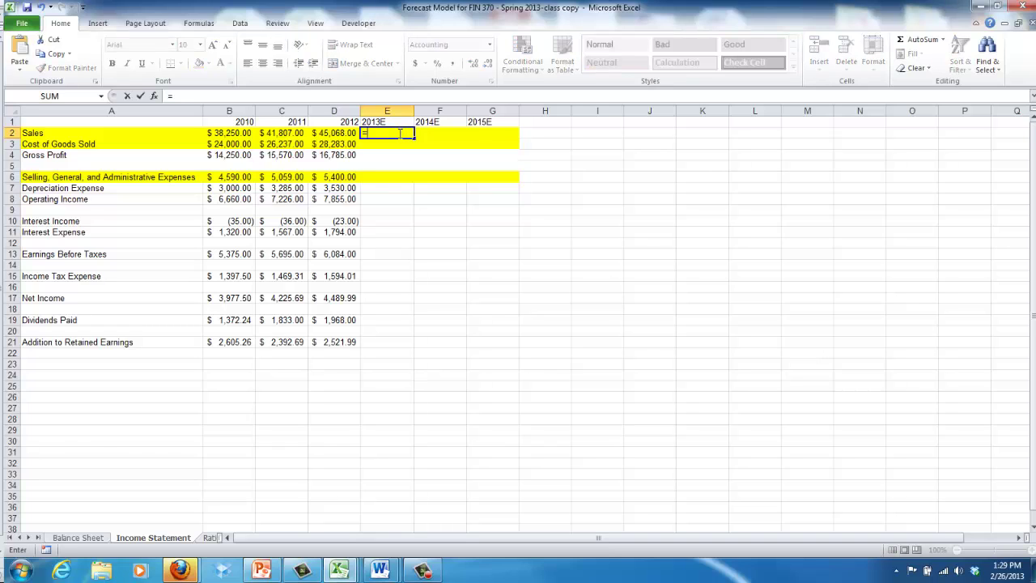
key("Left")
type("*sg")
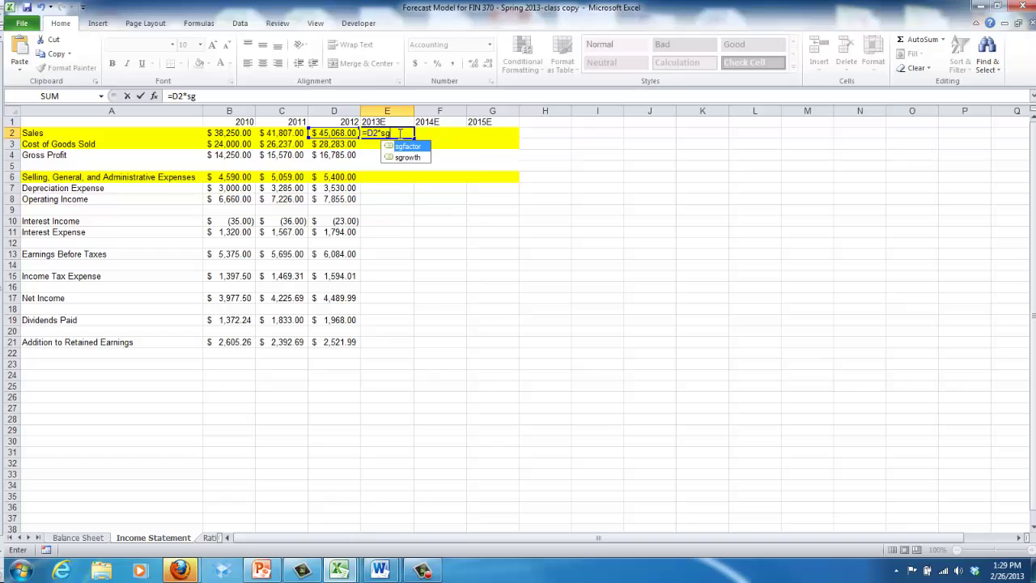
type("fact")
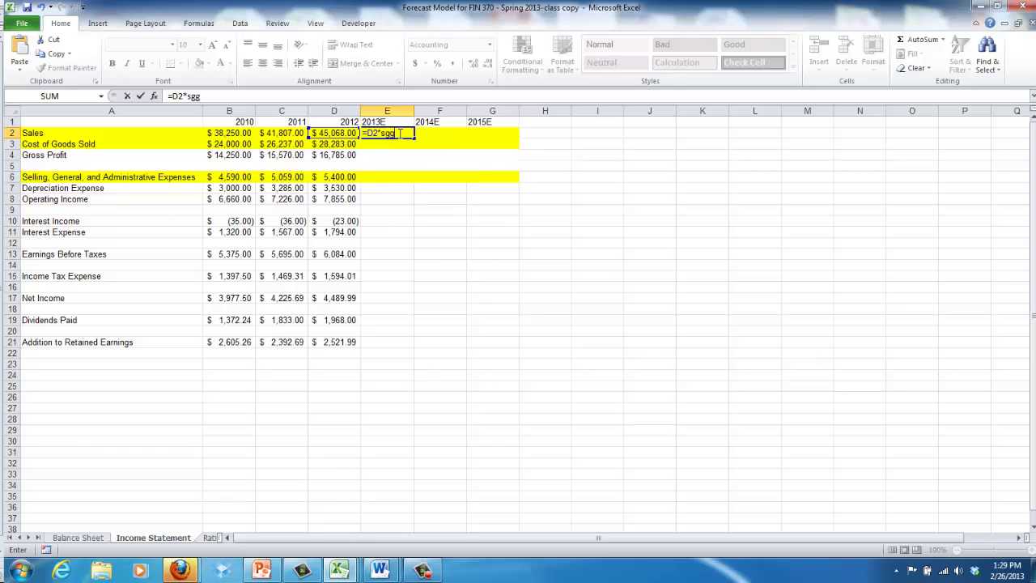
type("or")
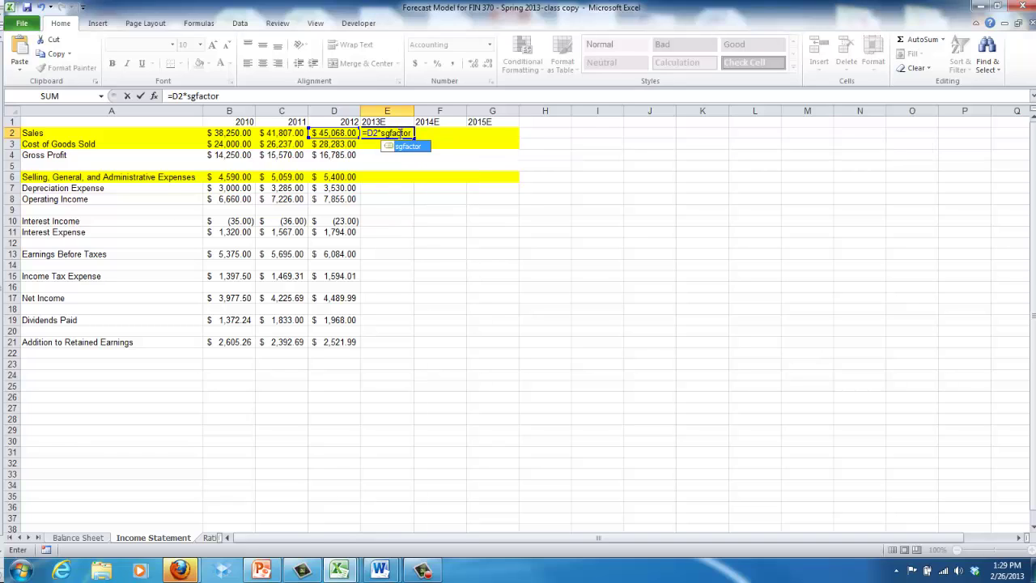
key("Return")
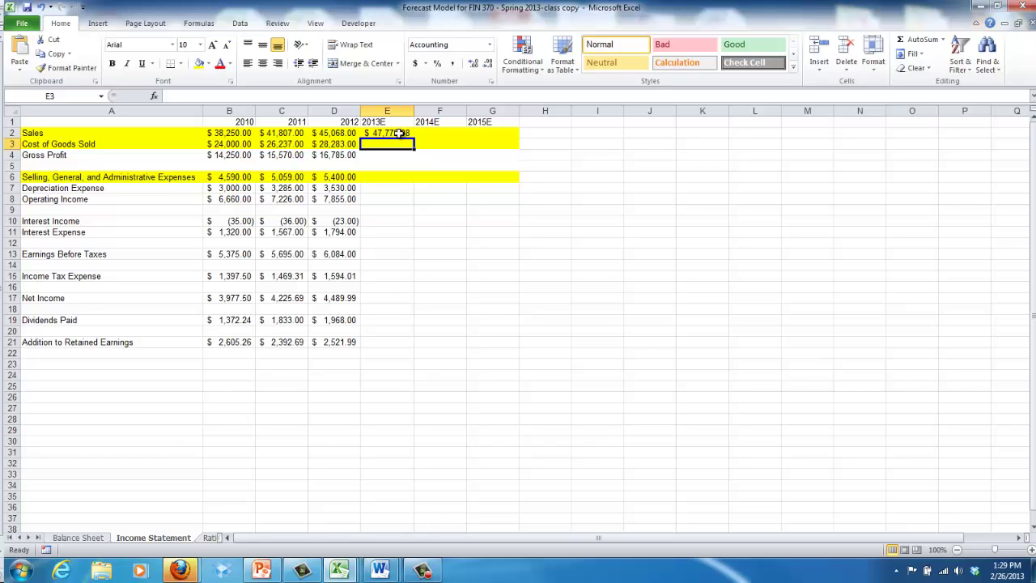
Forecast 2013E Cost of Goods Sold in cell E3 by multiplying the 2012 amount in D3 by sgfactor.
type("=")
key("Left")
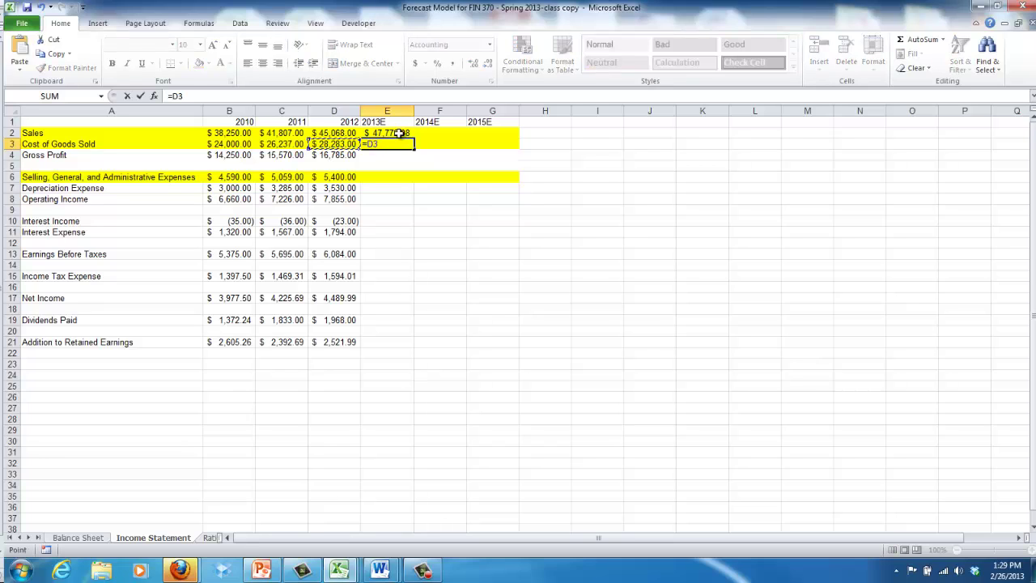
type("*")
type("(E2/D2)")
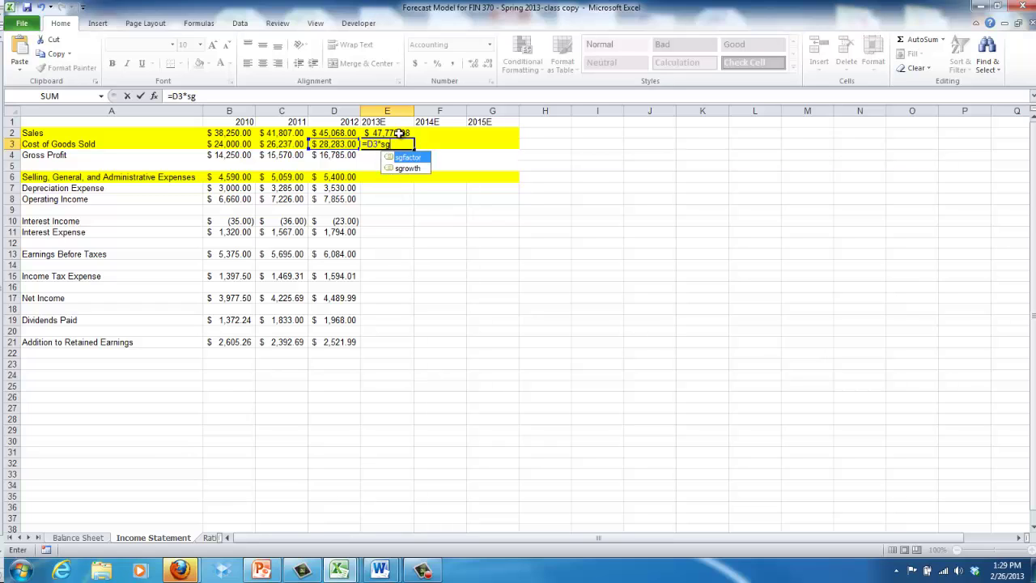
key("Return")
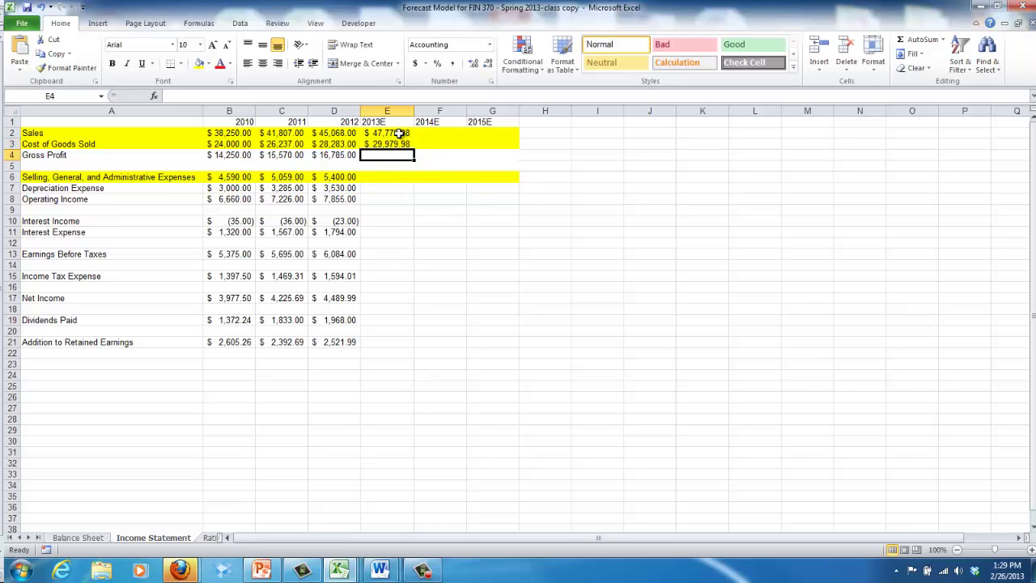
Calculate 2013E Gross Profit in cell E4 with the formula =E2-E3.
type("=")
left_click(399, 134)
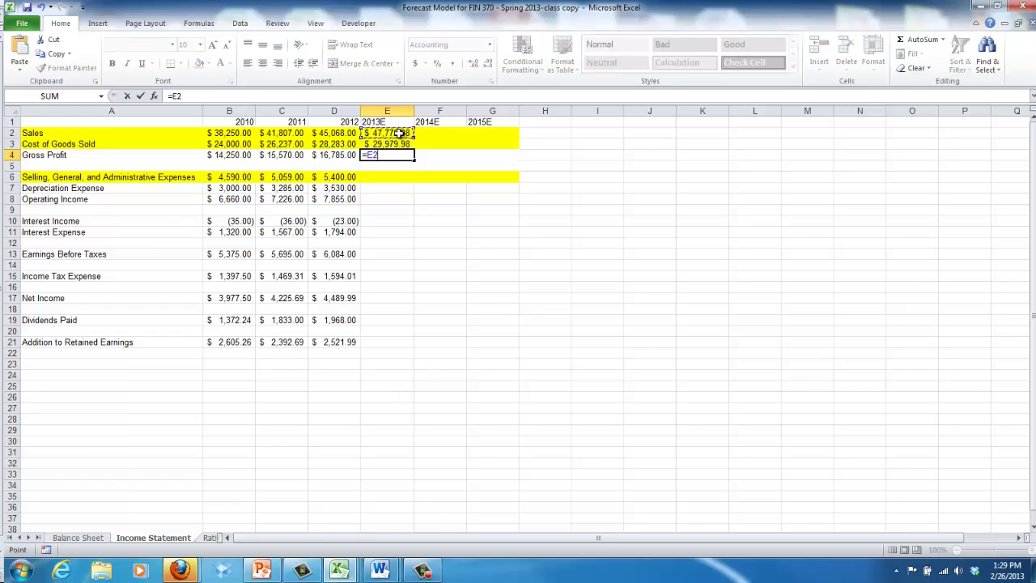
type("-E3")
key("Return")
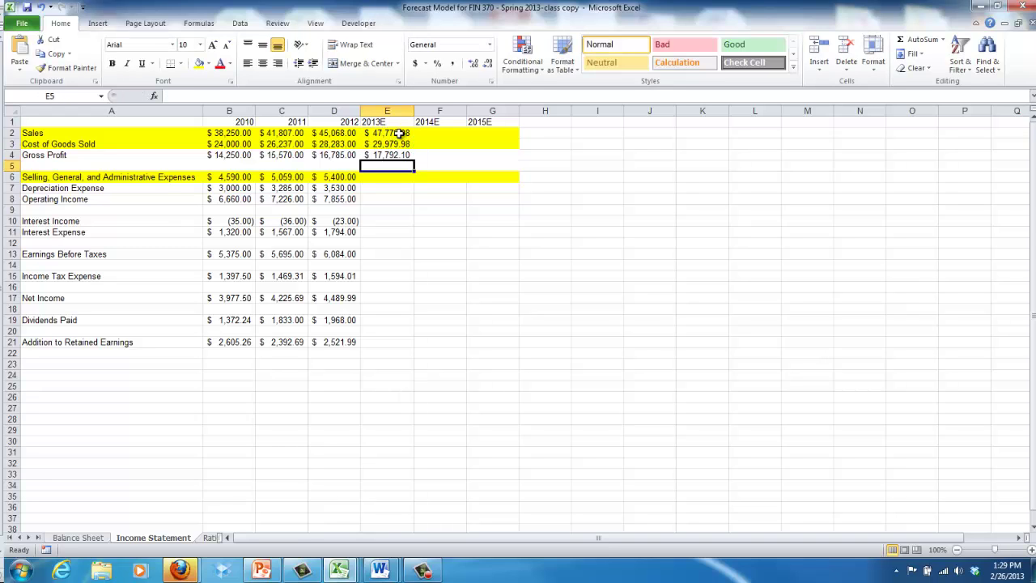
key("Down")
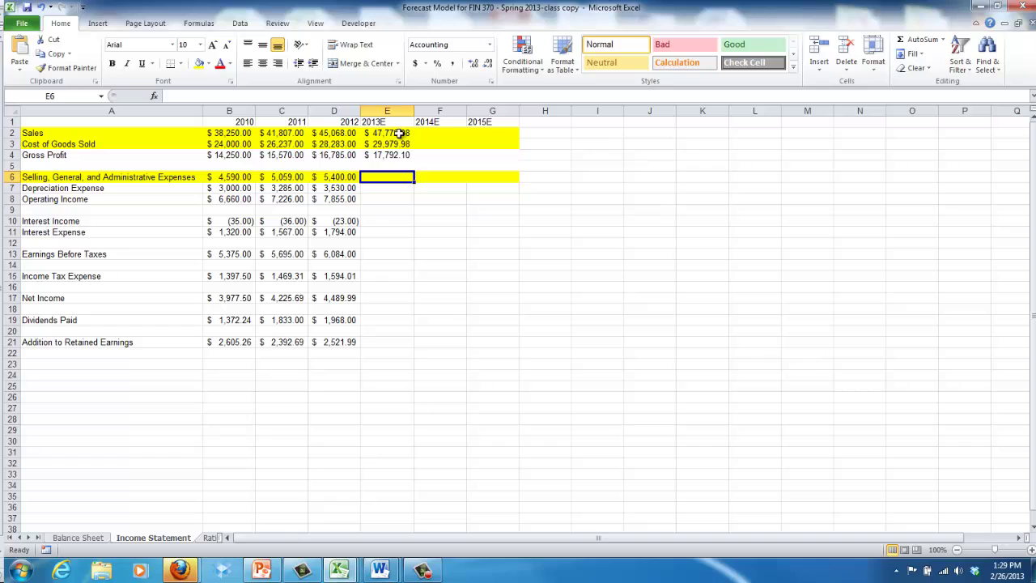
Forecast 2013E Selling, General, and Administrative Expenses in cell E6 with the formula =D6*sgfactor.
type("=")
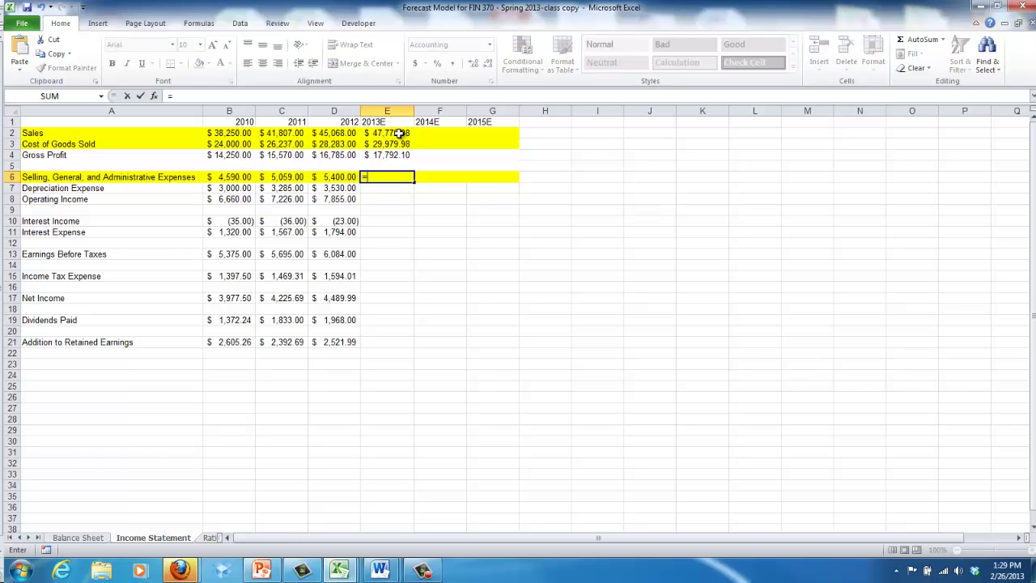
type("D6*sgfactor")
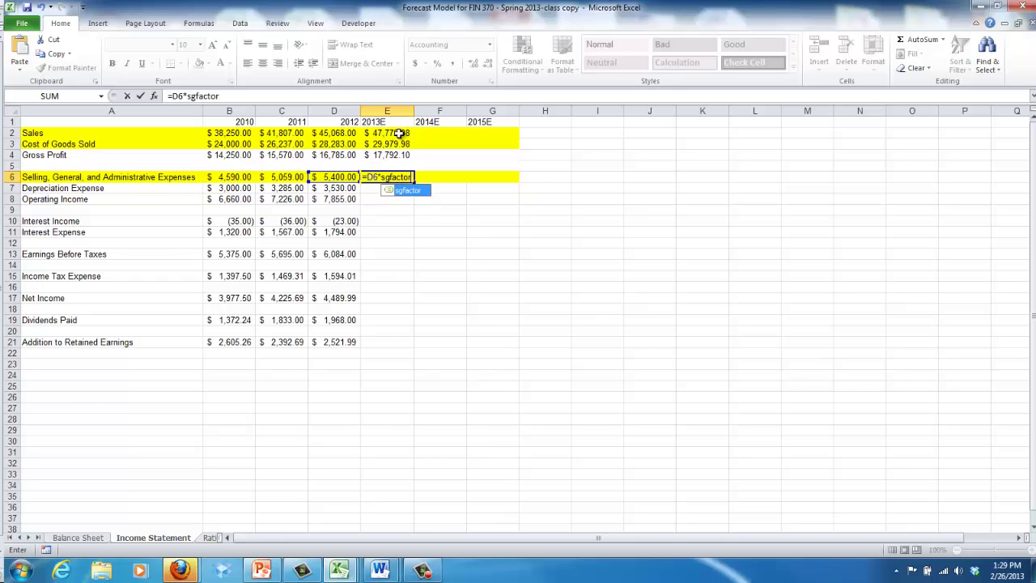
key("Return")
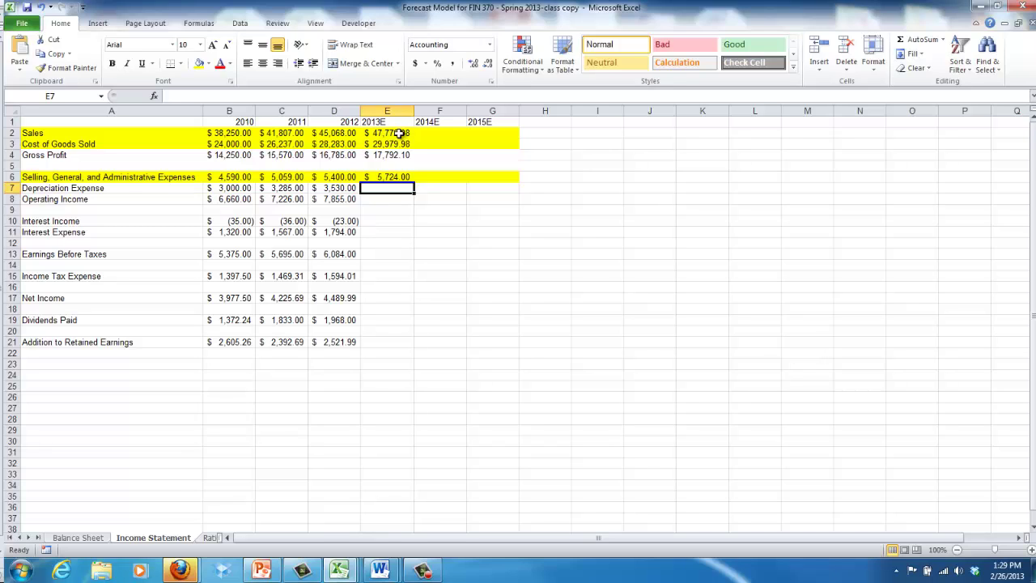
Calculate 2013E Depreciation Expense in cell E7 by multiplying depr by 2013E Net Fixed Assets in cell E10 of the Balance Sheet.
type("=")
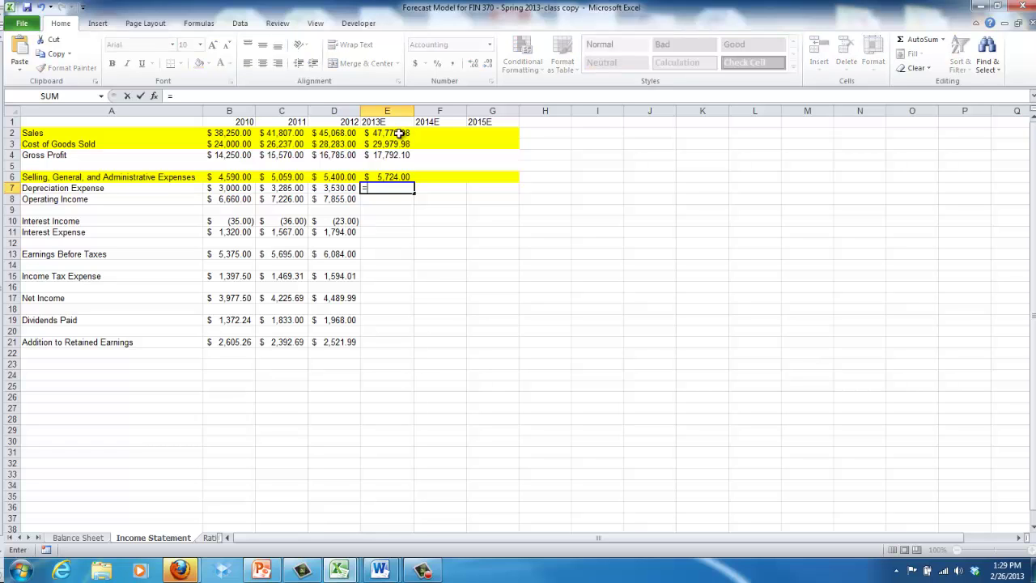
left_click(81, 537)
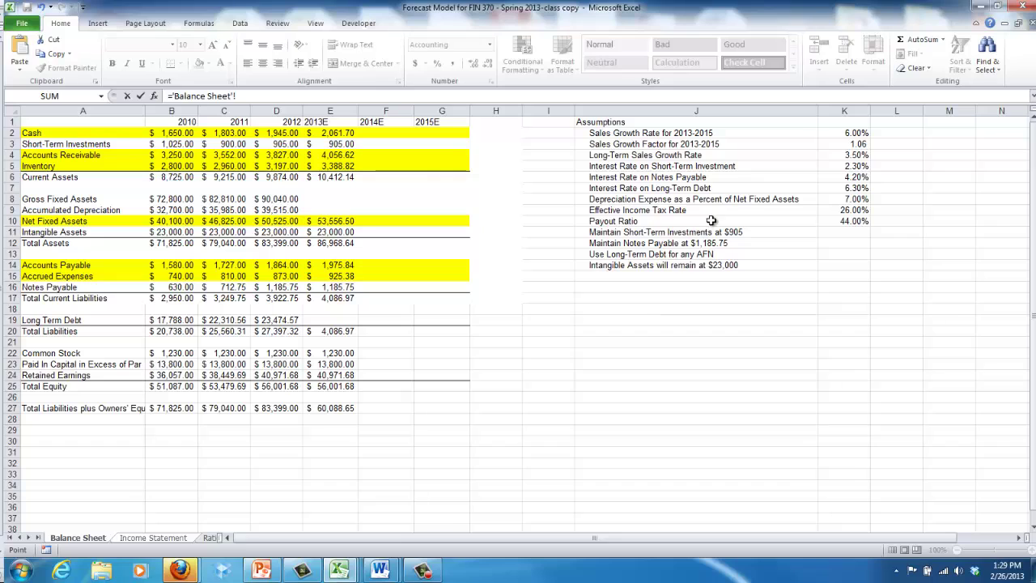
left_click(846, 200)
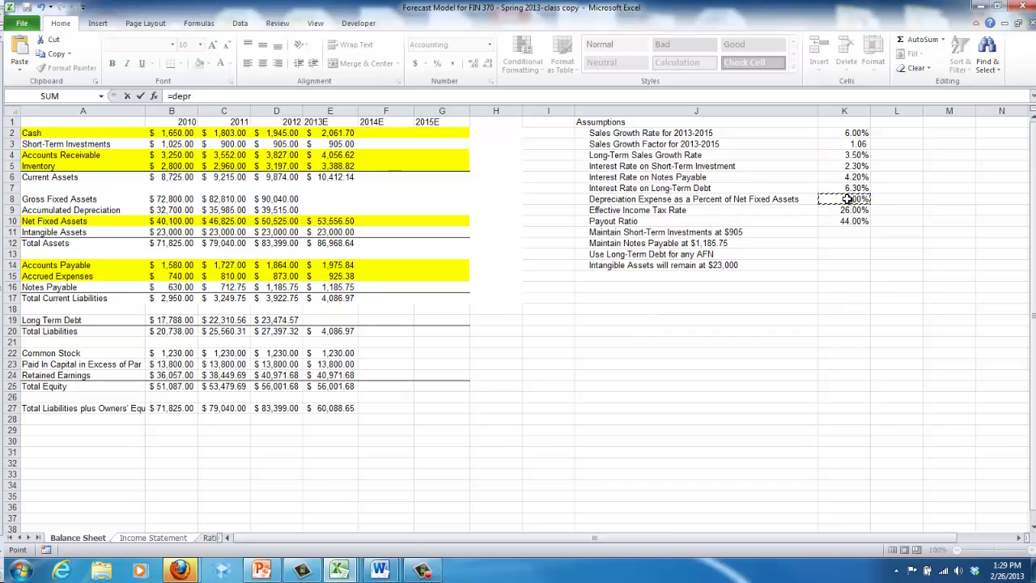
left_click(325, 94)
type("*")
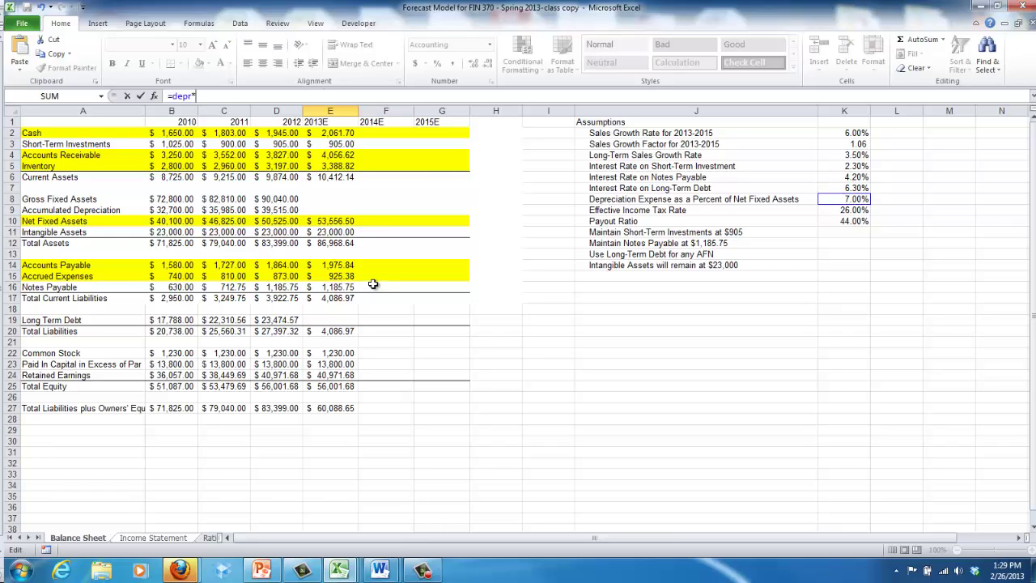
left_click(337, 221)
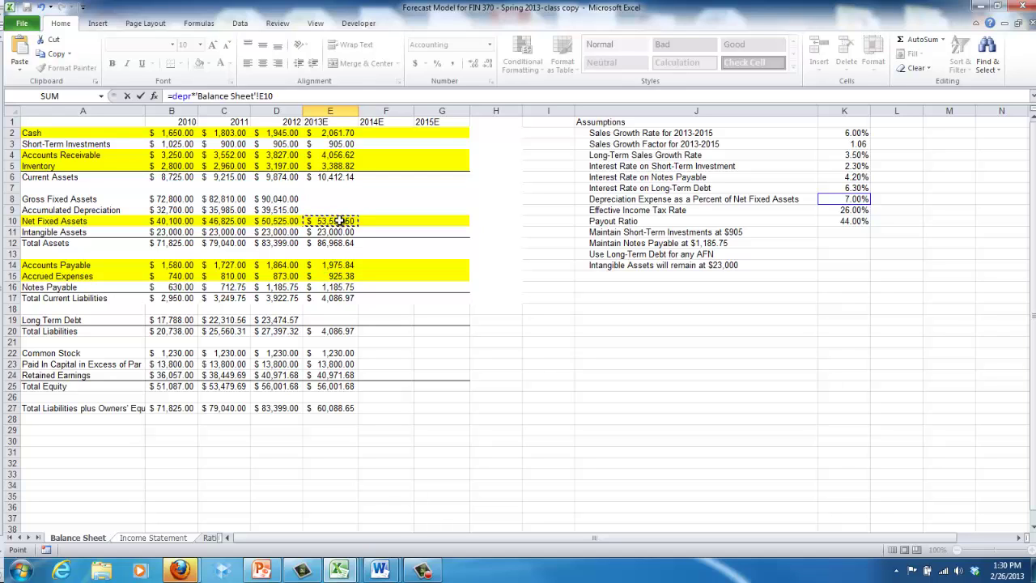
key("Return")
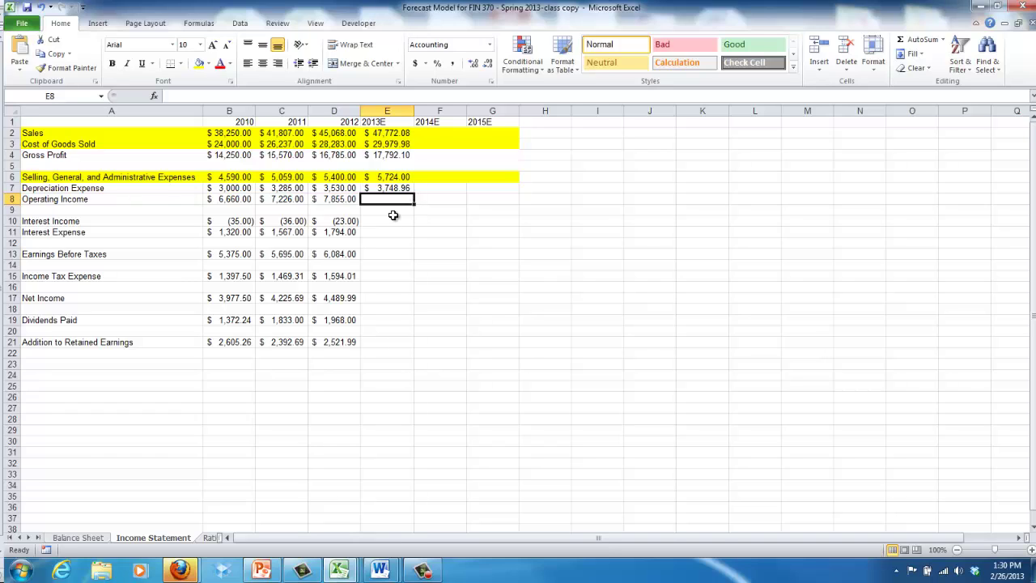
Calculate 2013E Operating Income in cell E8 with the formula =E4-E6-E7.
type("=")
key("Up")
key("Up")
key("Up")
key("Up")
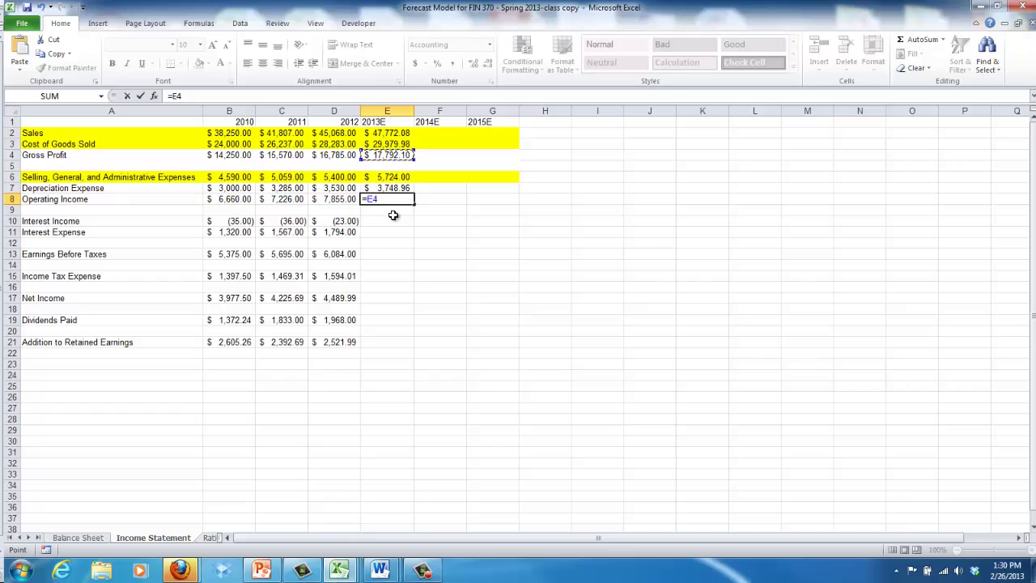
type("-")
key("Up")
key("Up")
type("-")
key("Up")
key("Return")
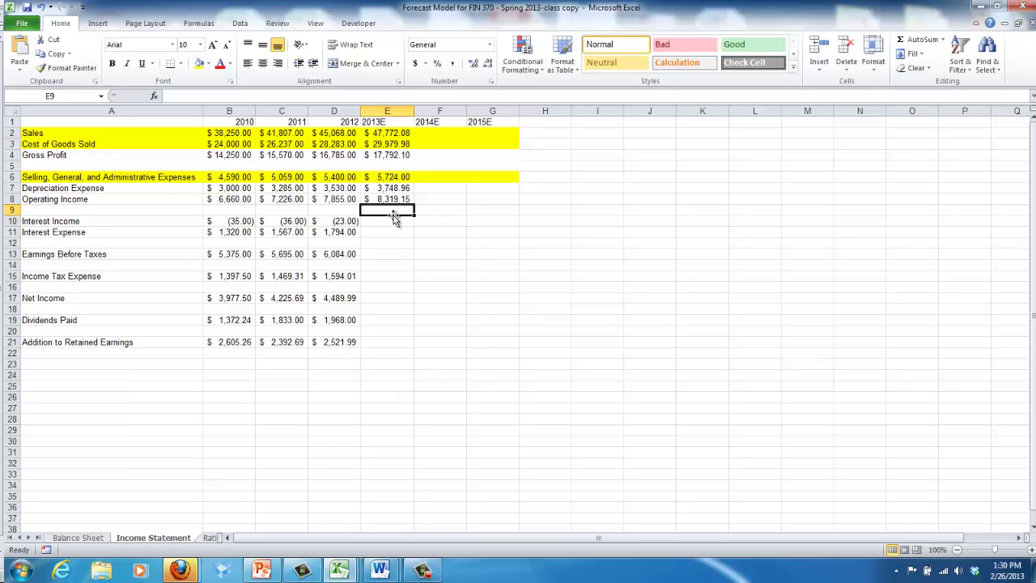
Extend the Operating Income label in cell A8 to read Operating Income (EBIT).
left_click(113, 202)
left_click(252, 97)
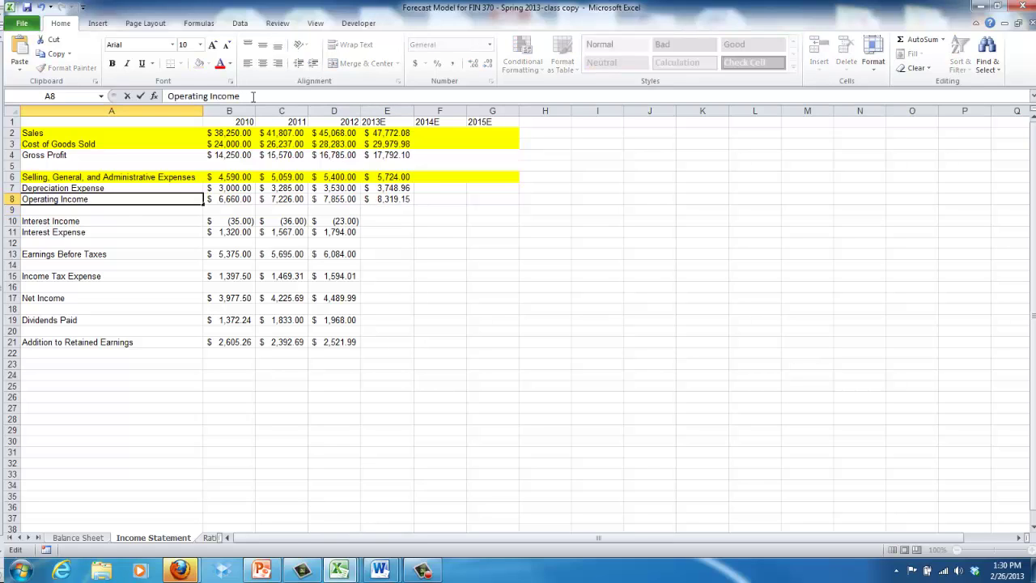
type("(EBIT)")
key("Return")
Calculate 2013E Interest Income in cell E10 as a negative amount with the formula =-stint*'Balance Sheet'!E3.
key("Right")
key("Right")
key("Right")
key("Down")
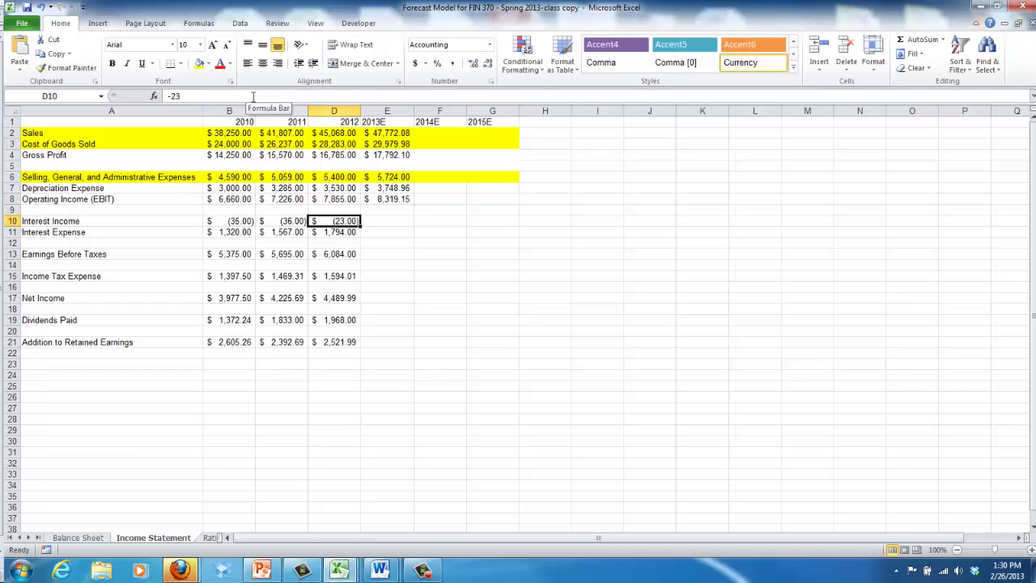
key("Right")
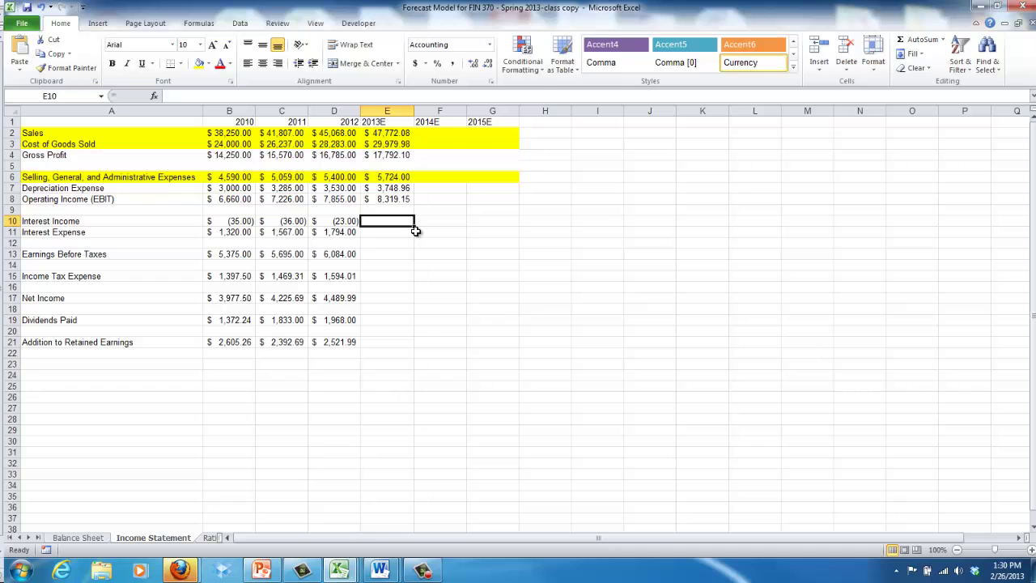
type("=-")
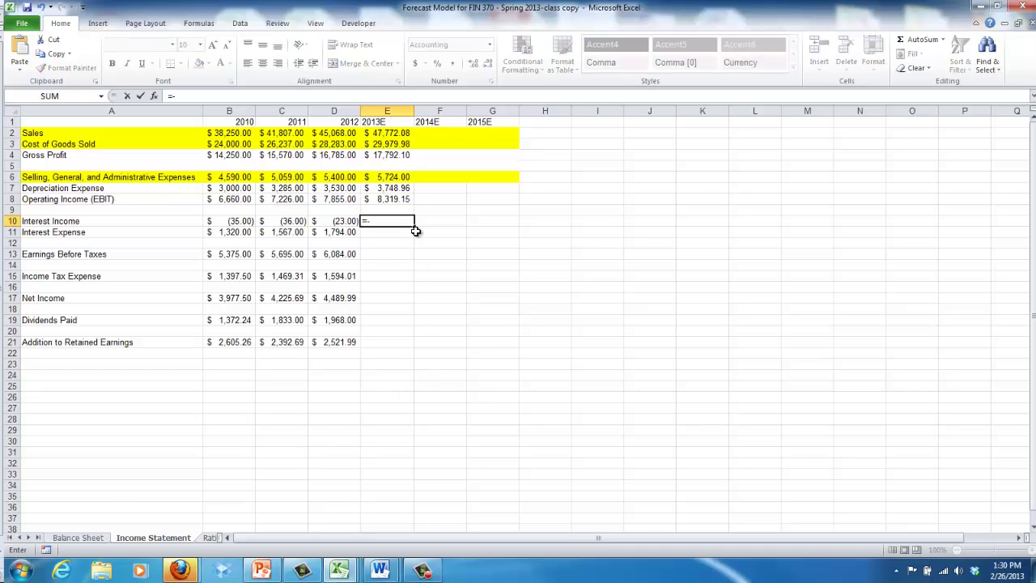
left_click(85, 538)
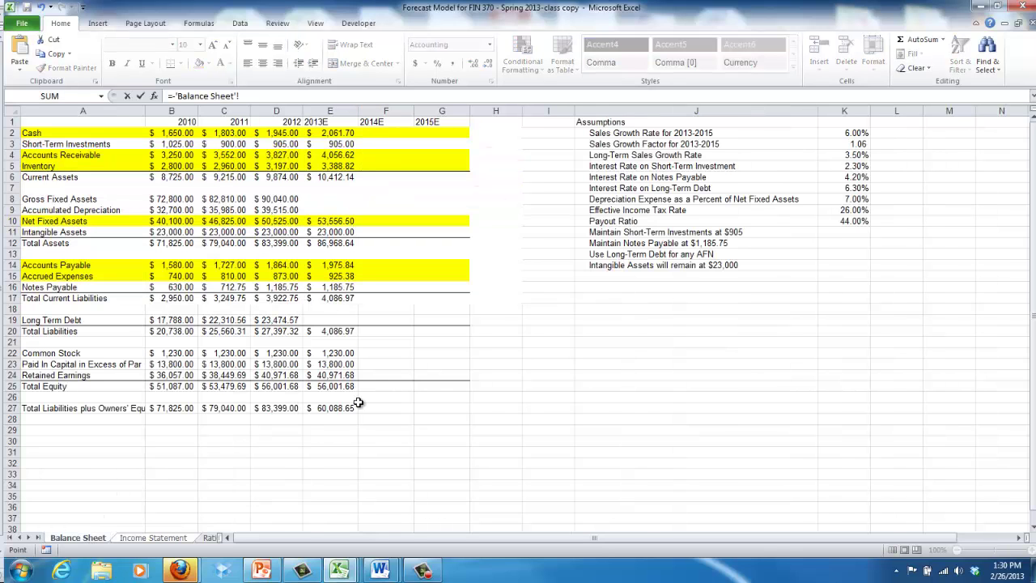
left_click(845, 166)
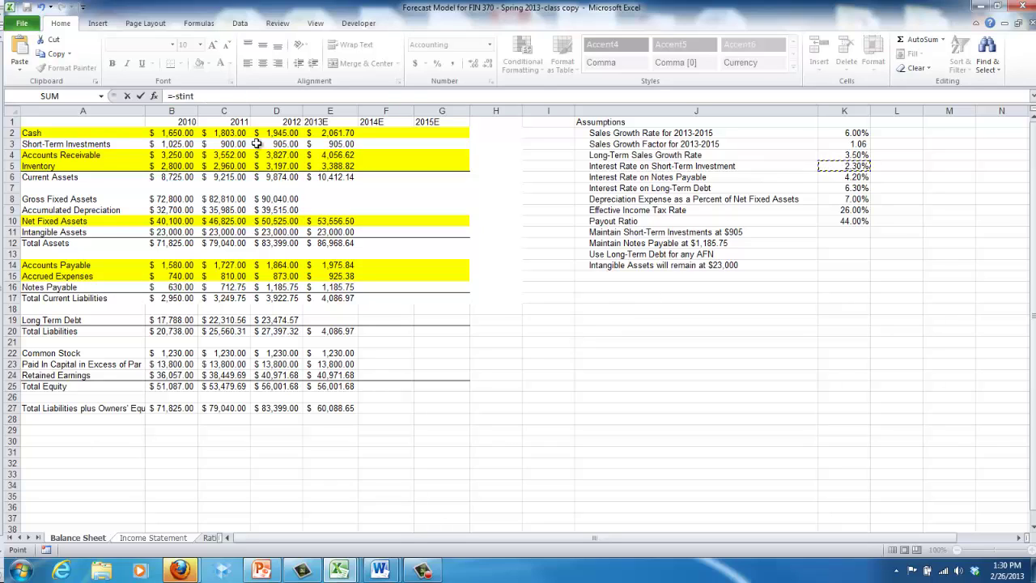
type("*")
left_click(330, 144)
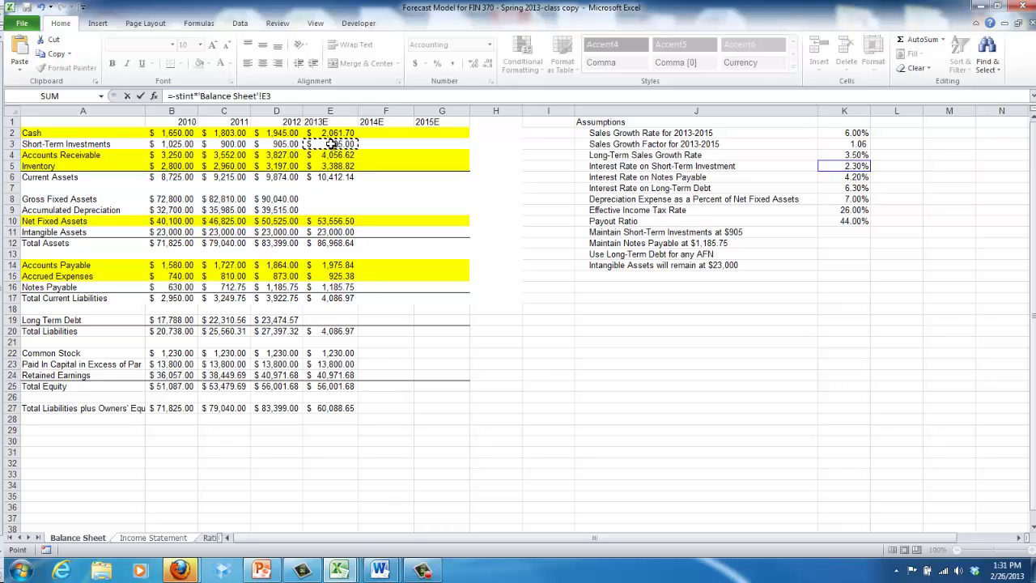
key("Return")
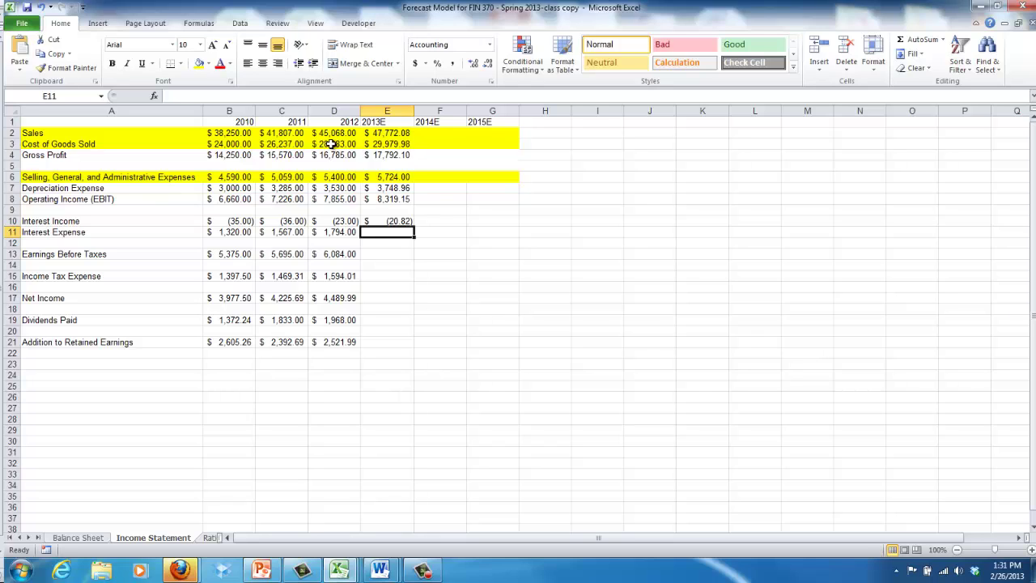
Calculate 2013E Interest Expense in cell E11 with the formula =npint*'Balance Sheet'!E16+ltint*'Balance Sheet'!E19.
type("=")
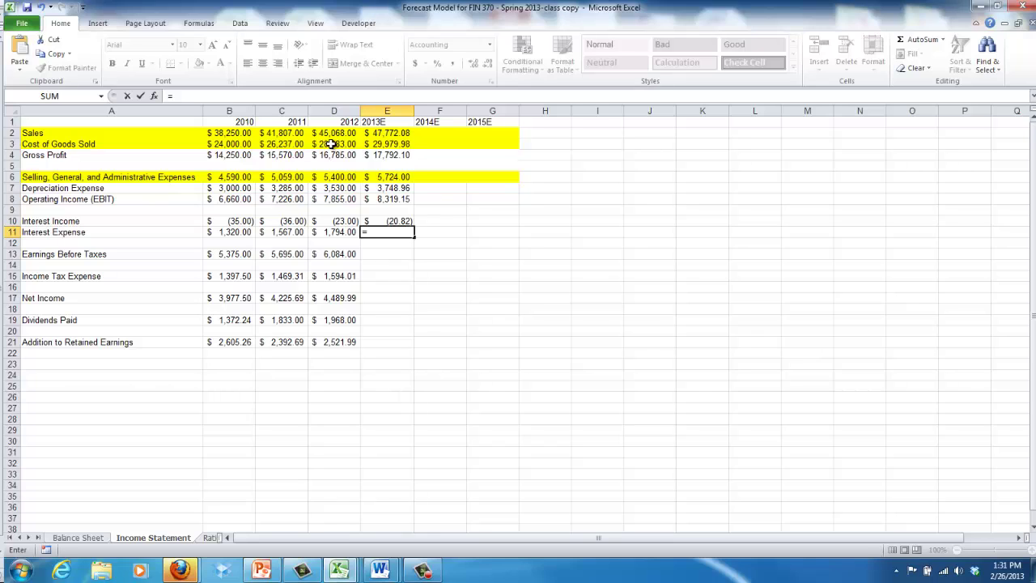
type("np")
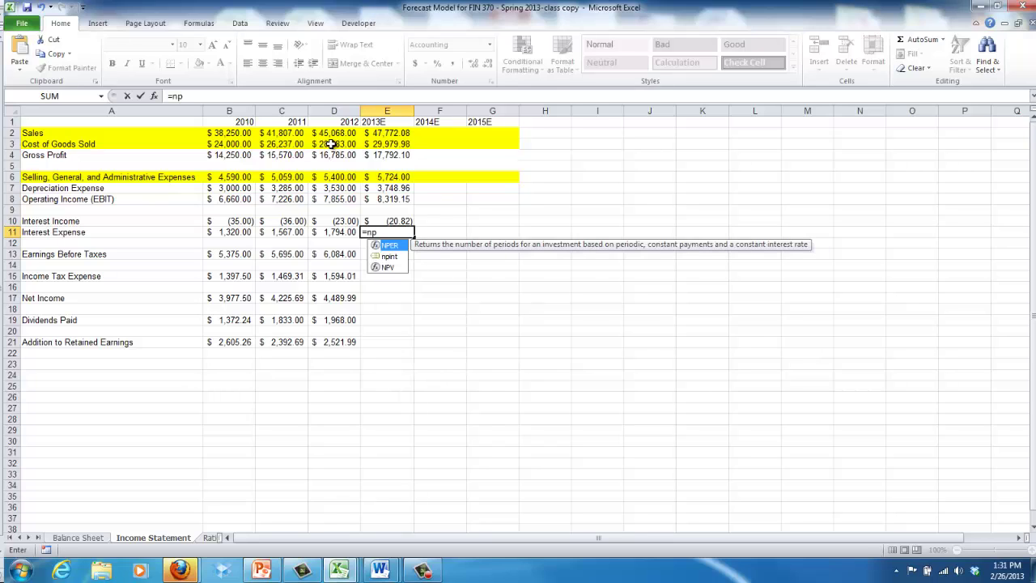
type("int")
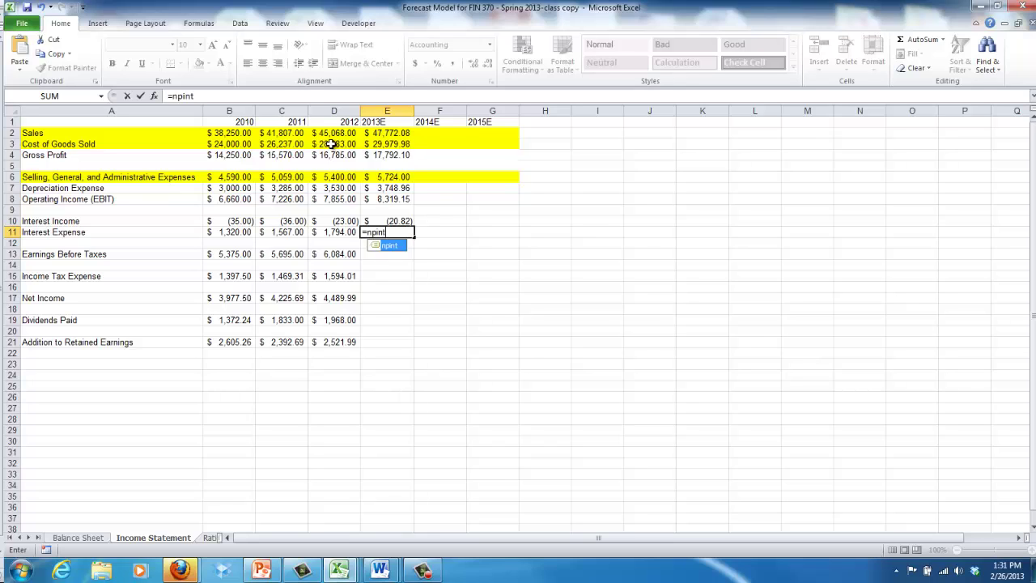
type("*")
left_click(93, 538)
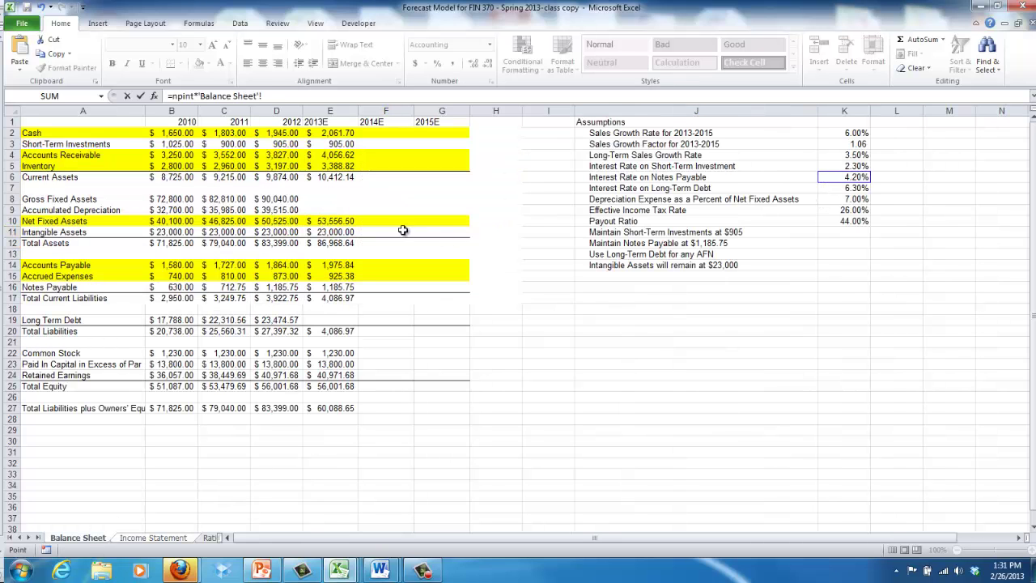
left_click(331, 287)
type("+ltint")
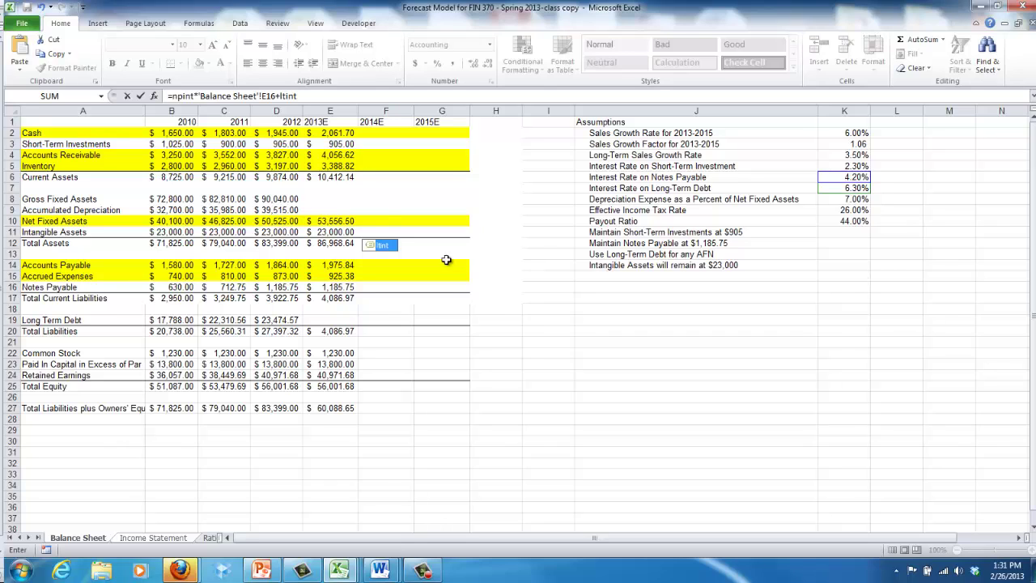
left_click(316, 98)
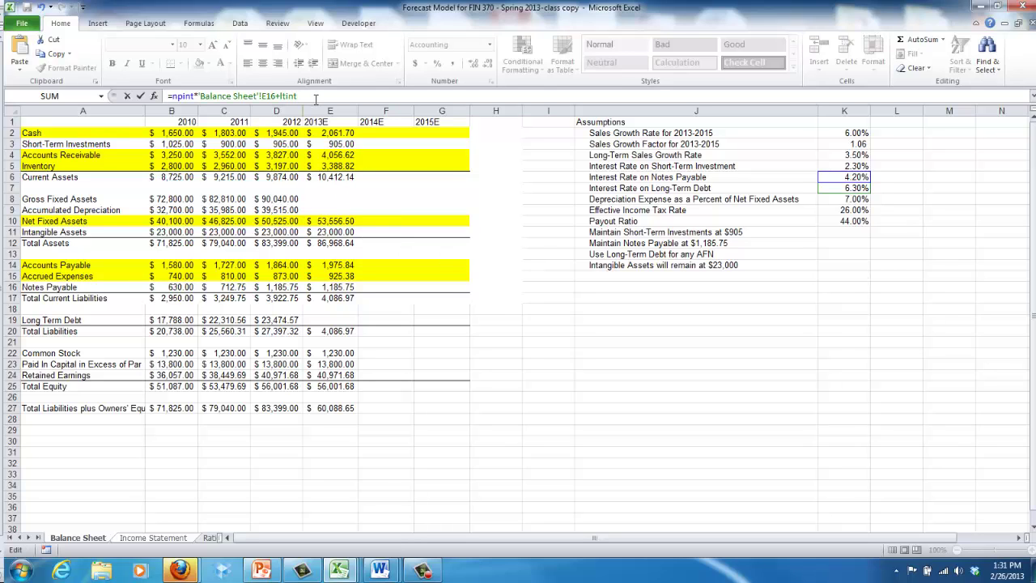
type("*")
left_click(338, 319)
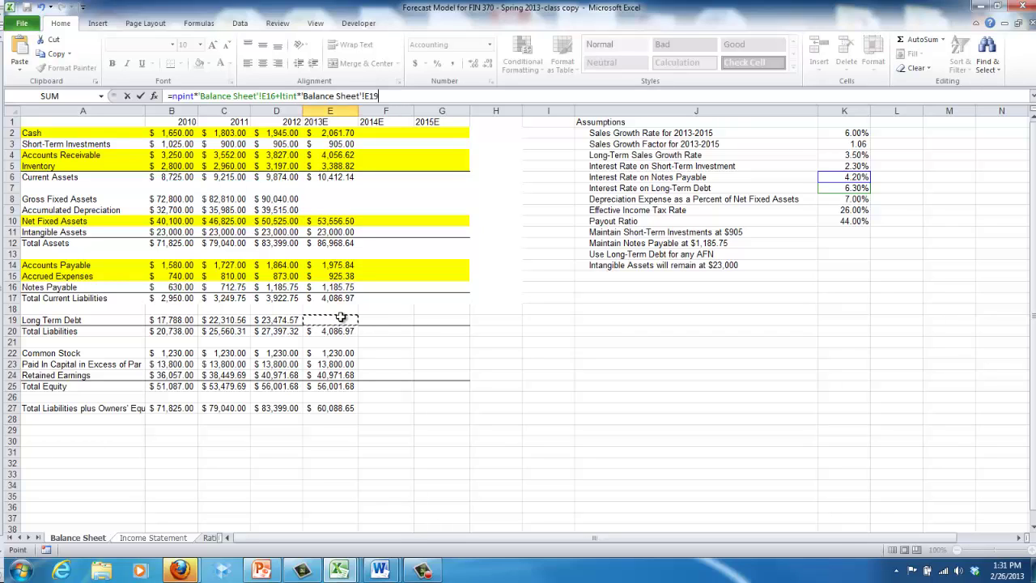
key("Return")
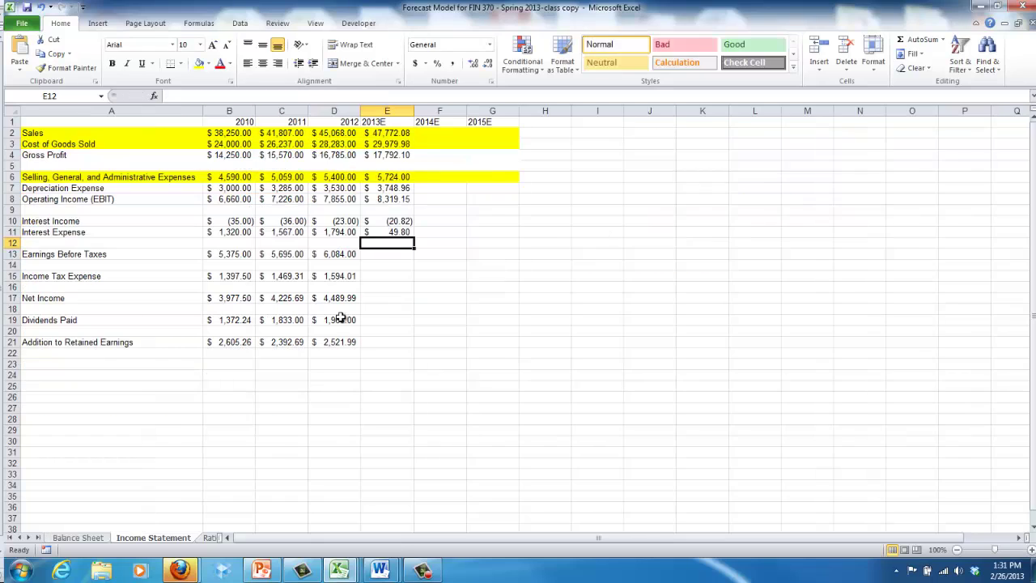
Calculate 2013E Earnings Before Taxes in cell E13 with the formula =E8-sum(E10:E11).
key("Down")
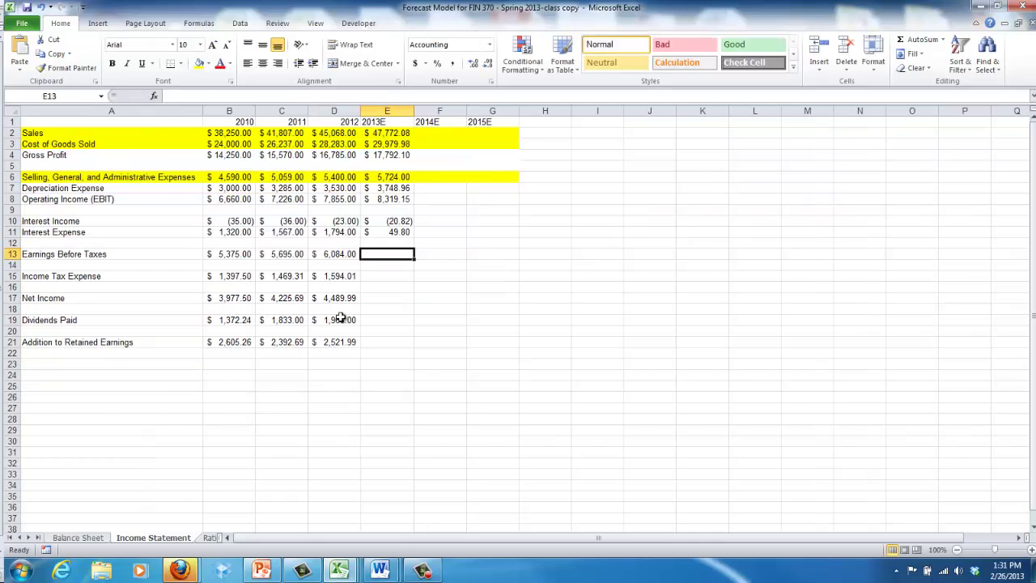
type("=")
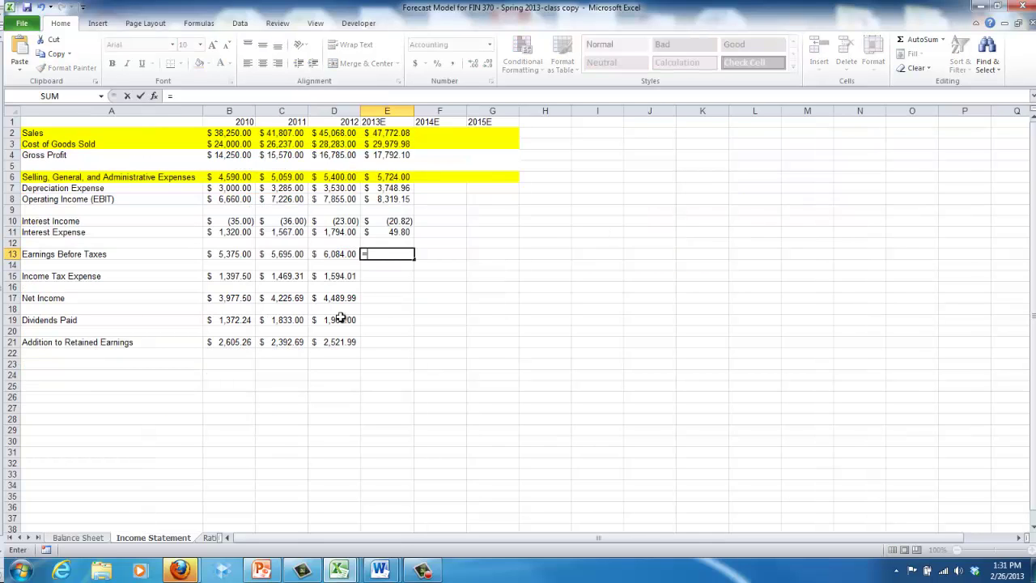
key("Up")
key("Up")
key("Up")
key("Up")
key("Up")
type("-sum(")
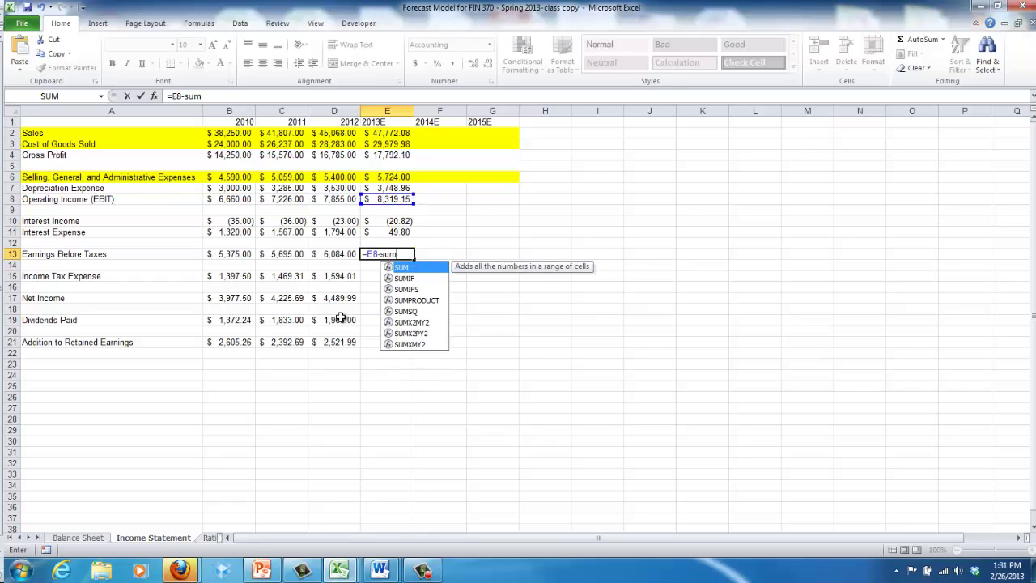
key("Up")
key("Up")
key("shift+Up")
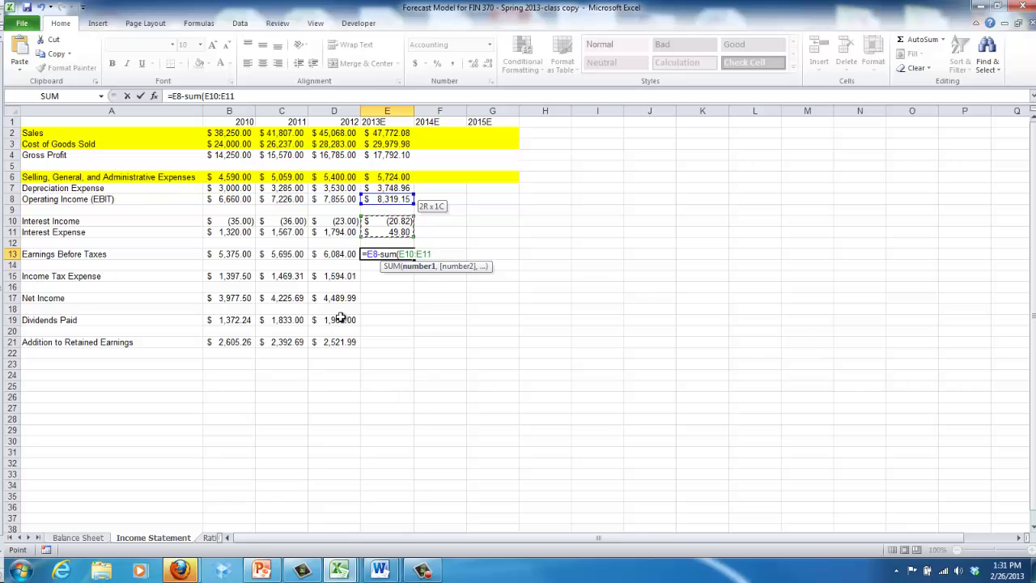
type(")")
key("Return")
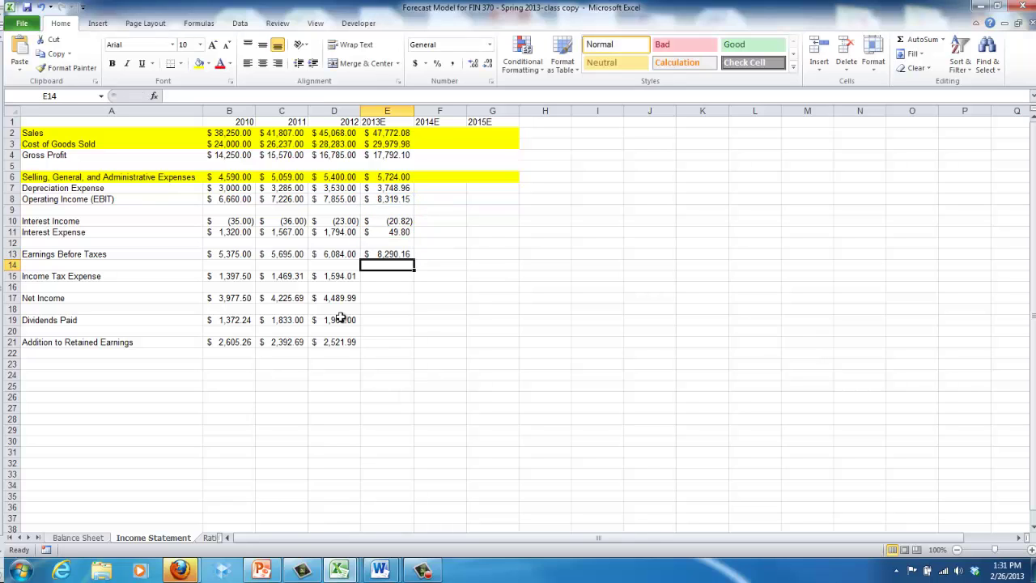
Calculate 2013E Income Tax Expense in cell E15 with the formula =E13*taxrate, using the effective income tax rate from the assumptions.
key("Down")
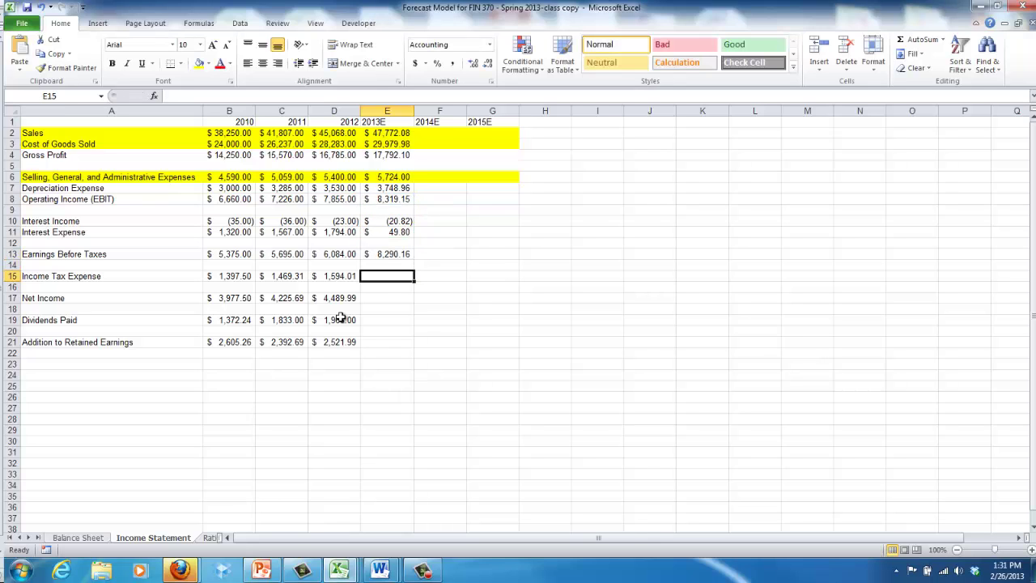
type("=")
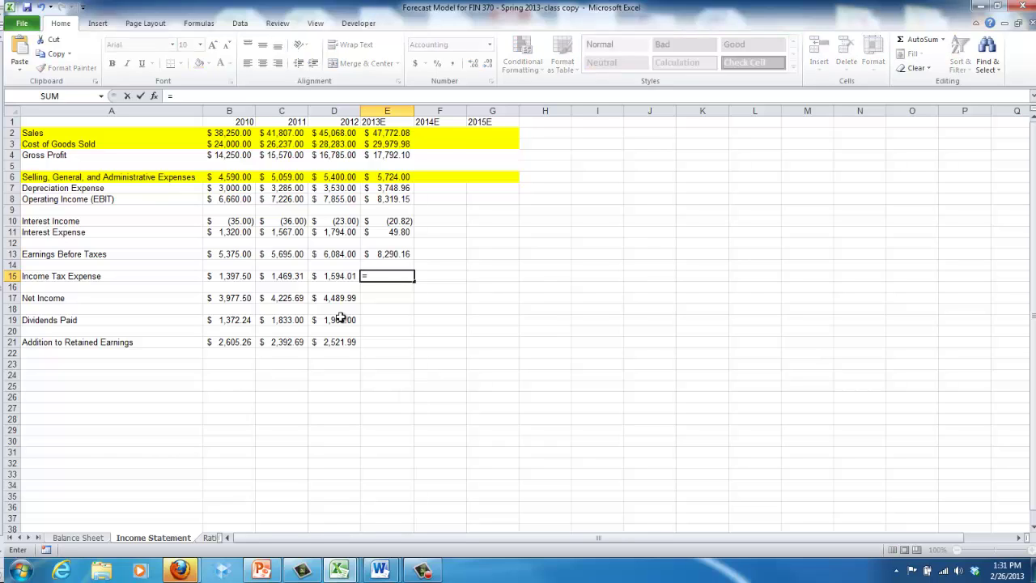
key("Up")
key("Up")
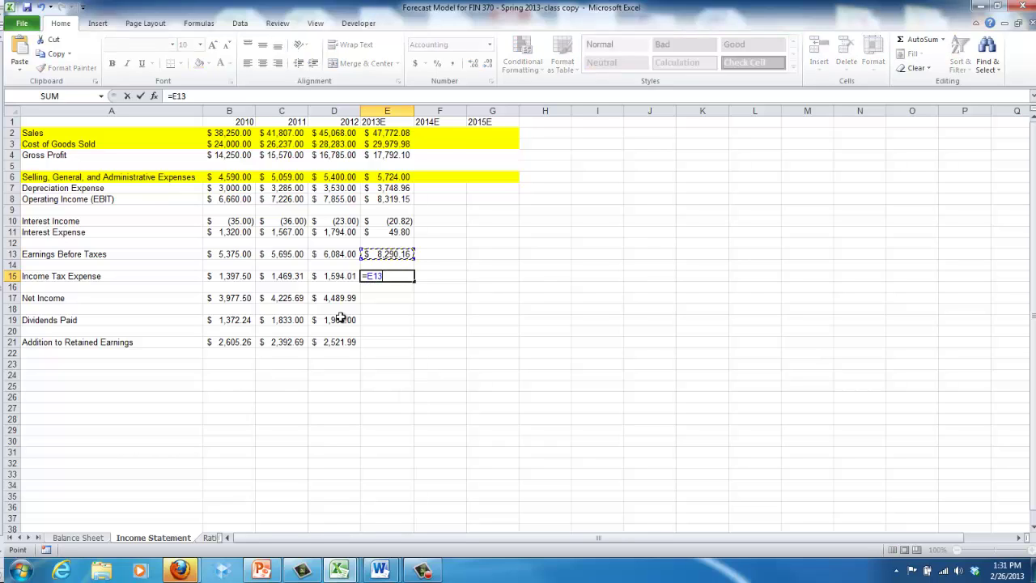
type("*")
left_click(81, 537)
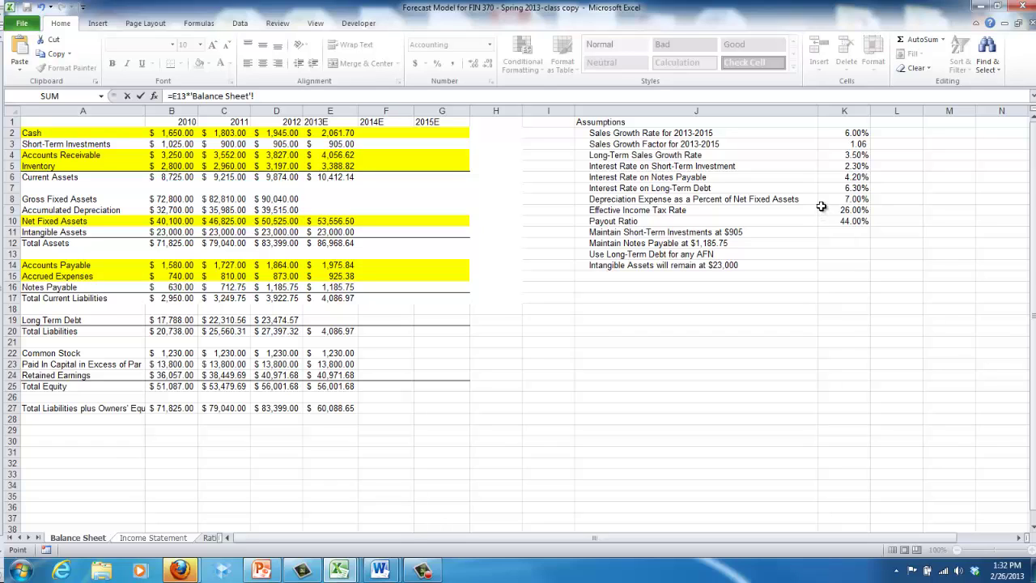
left_click(850, 212)
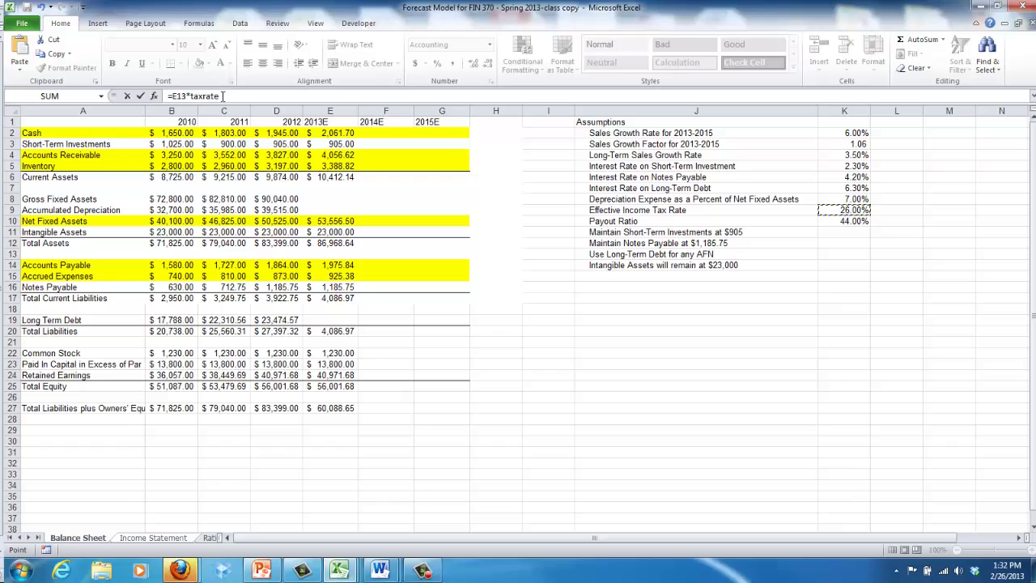
key("Return")
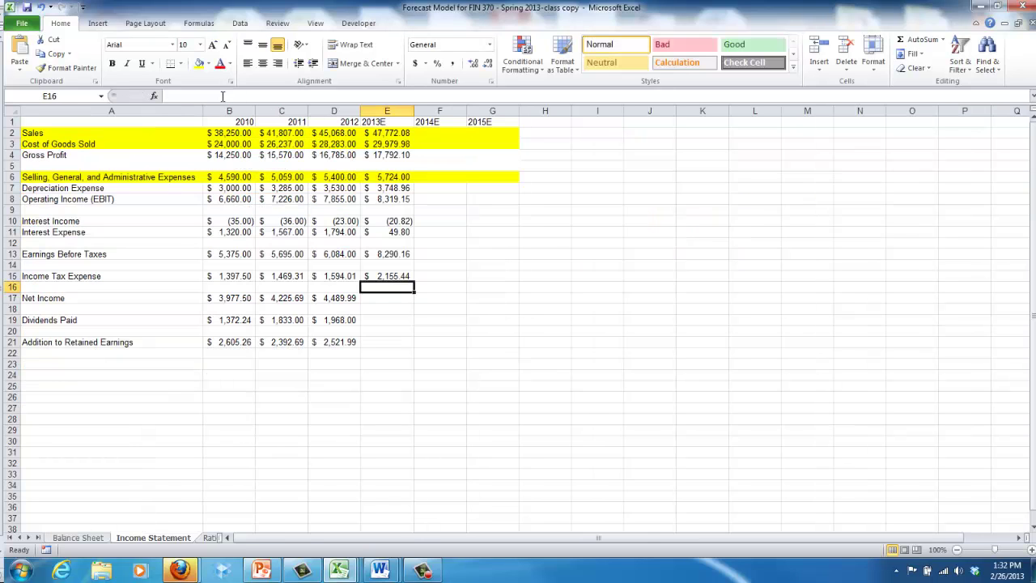
key("Up")
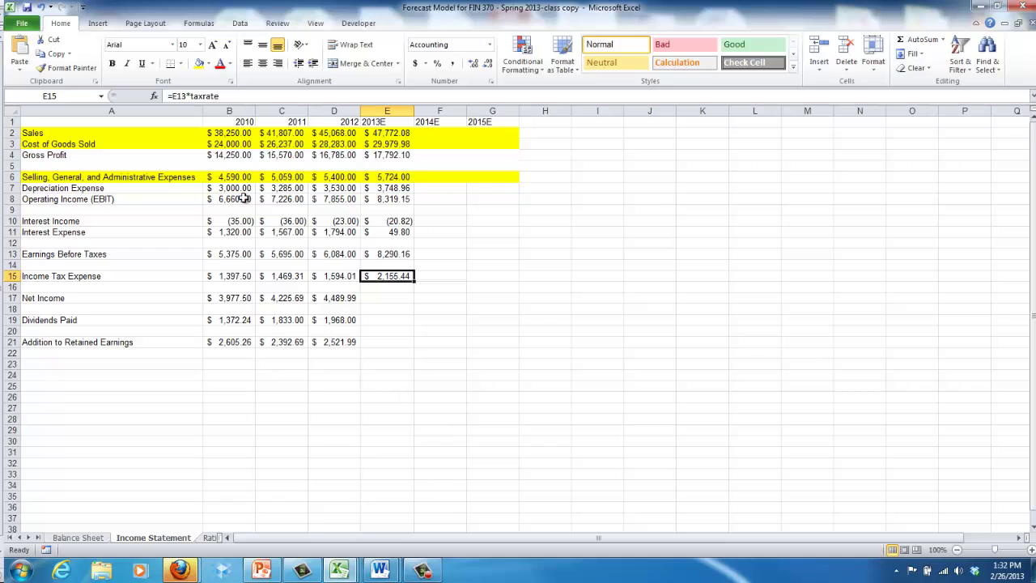
Calculate 2013E Net Income in cell E17 with the formula =E13-E15.
left_click(373, 298)
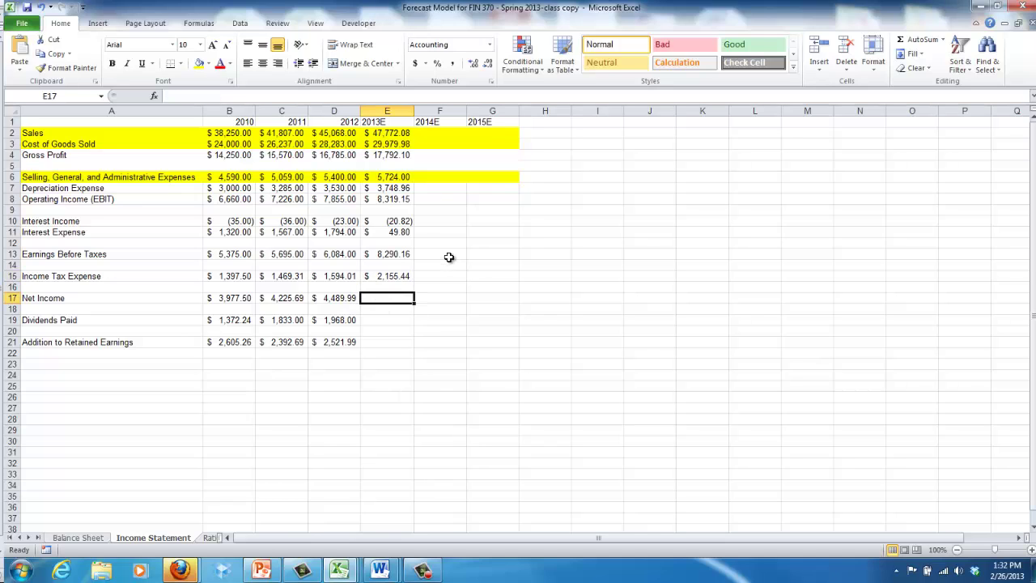
type("=")
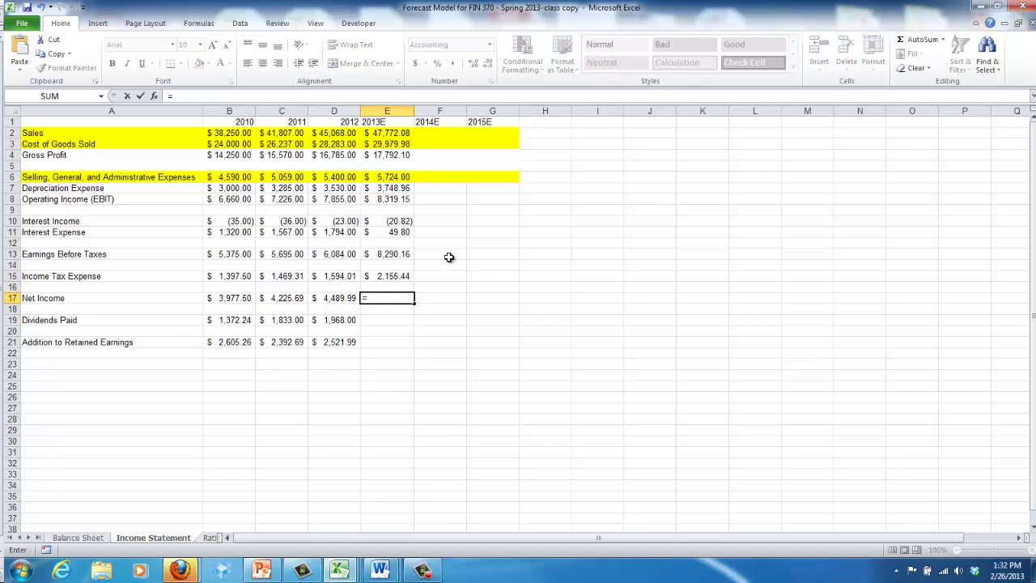
key("Up")
key("Up")
key("Up")
key("Up")
type("-")
key("Up")
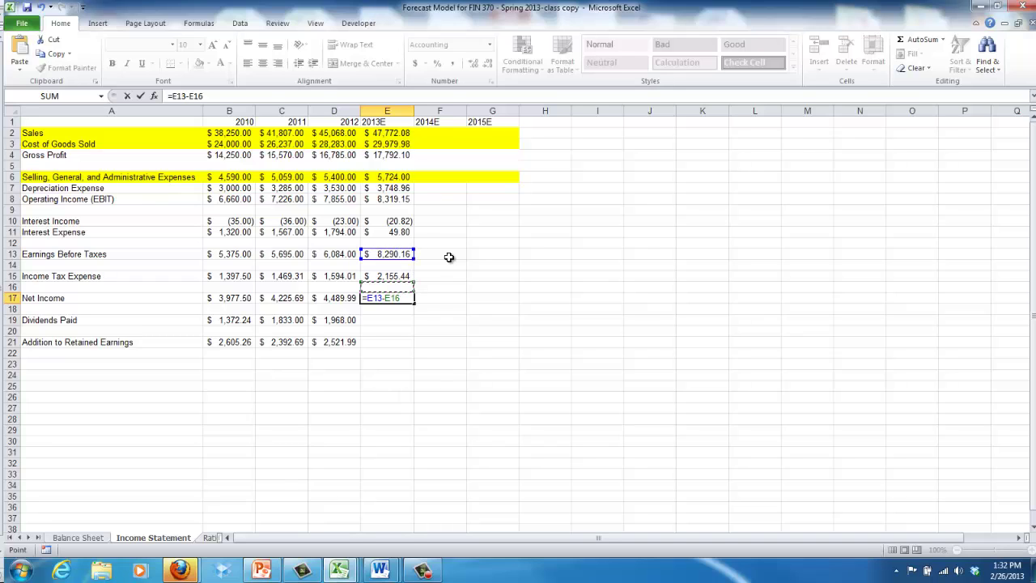
key("Return")
Calculate 2013E Dividends Paid in cell E19 with the formula =por*'Income Statement'!E17, using the payout ratio from the assumptions.
key("Down")
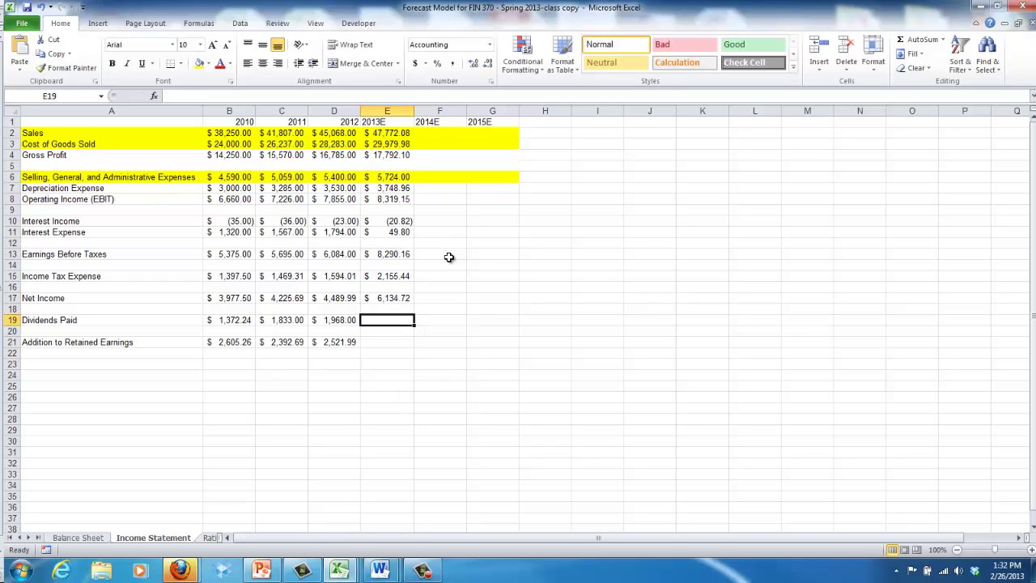
type("=")
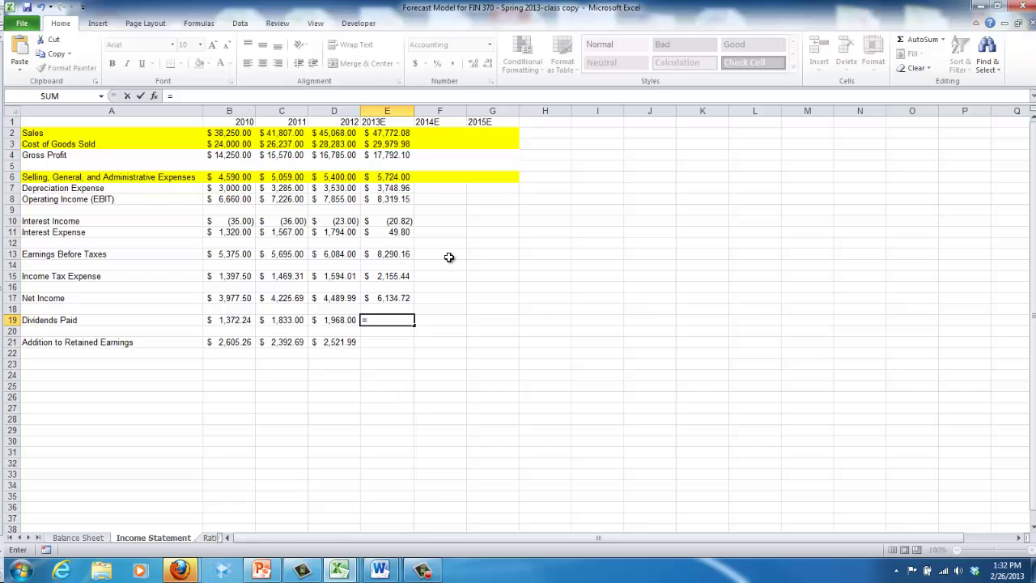
left_click(101, 537)
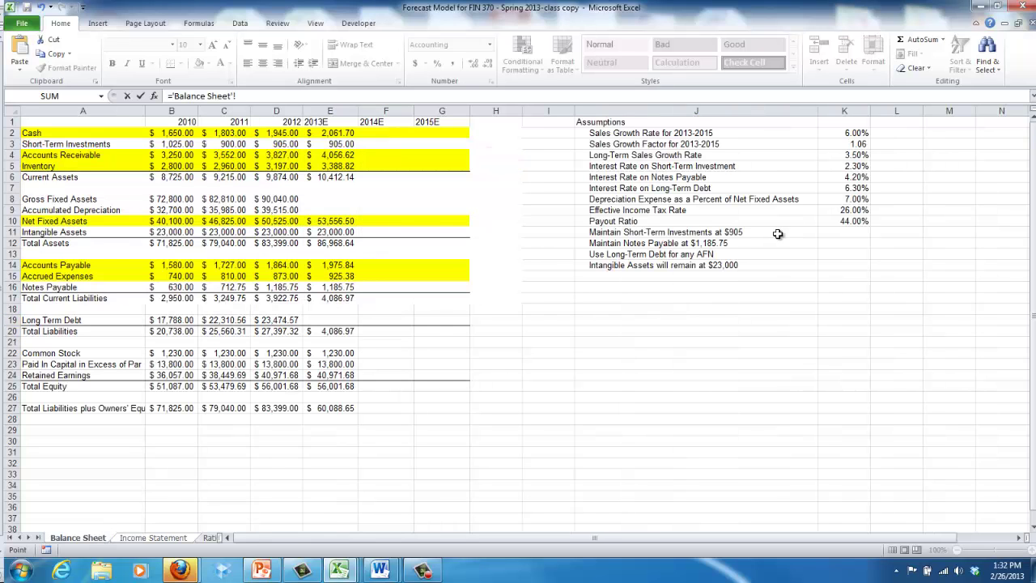
left_click(844, 221)
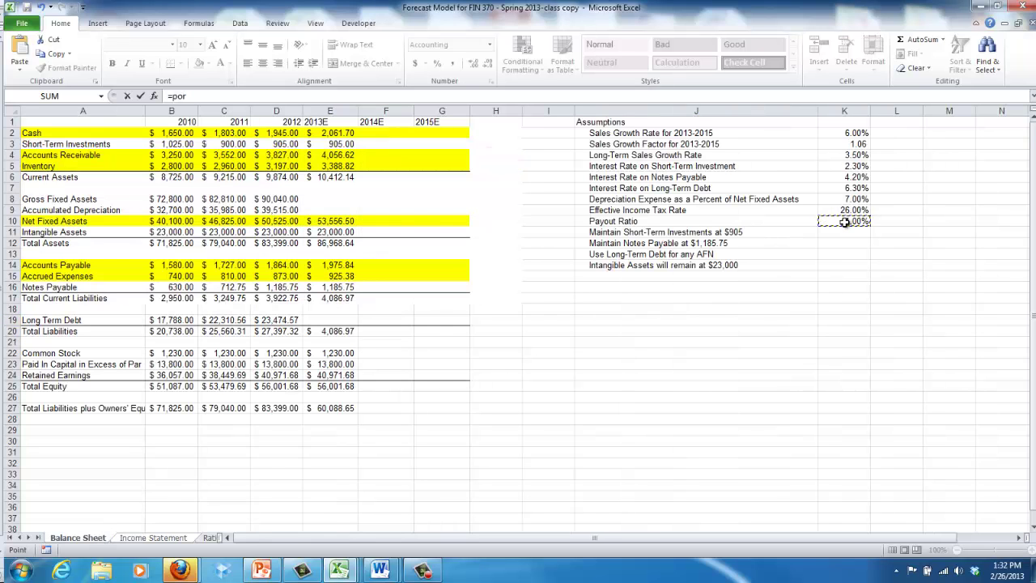
type("*")
left_click(185, 540)
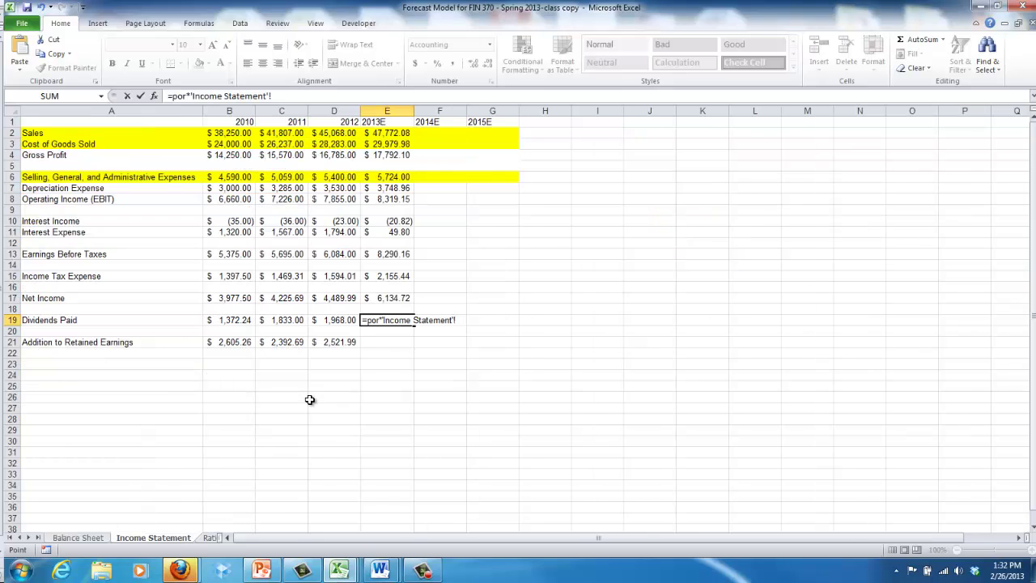
left_click(391, 297)
key("Return")
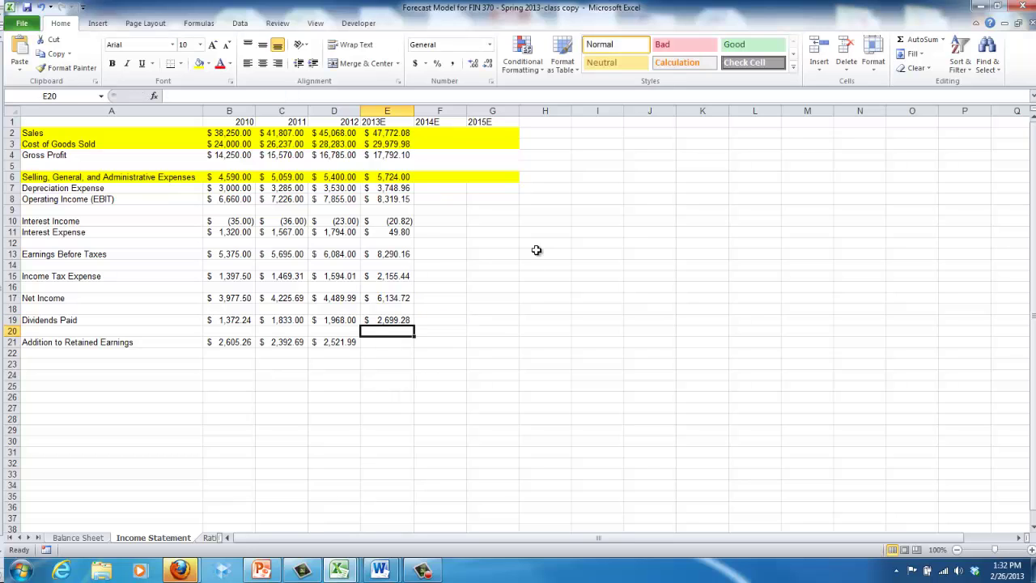
Calculate 2013E Addition to Retained Earnings in cell E21 with the formula =E17-E19.
key("Down")
type("=")
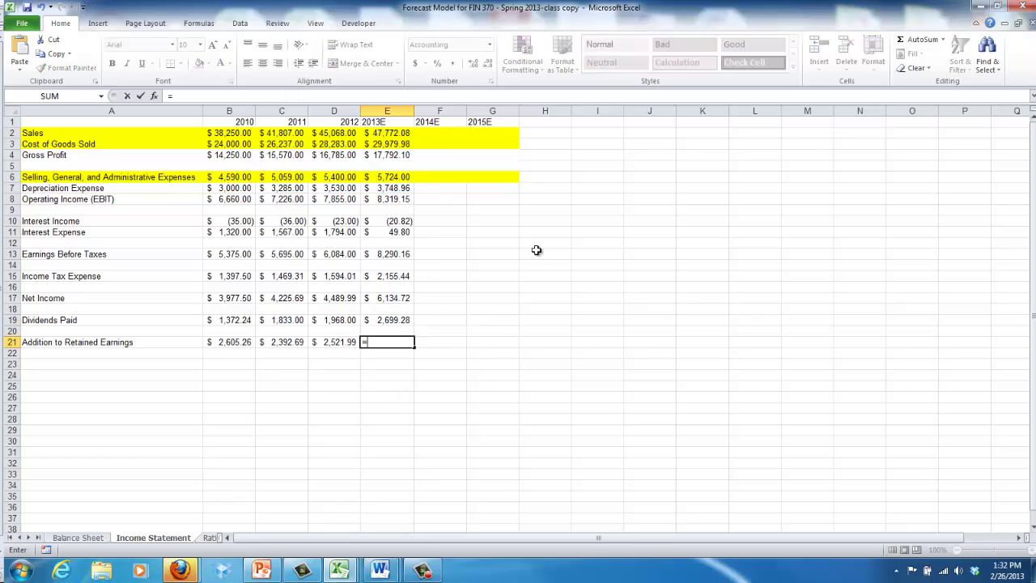
key("Up")
key("Up")
key("Up")
key("Up")
type("-")
key("Up")
key("Up")
key("Return")
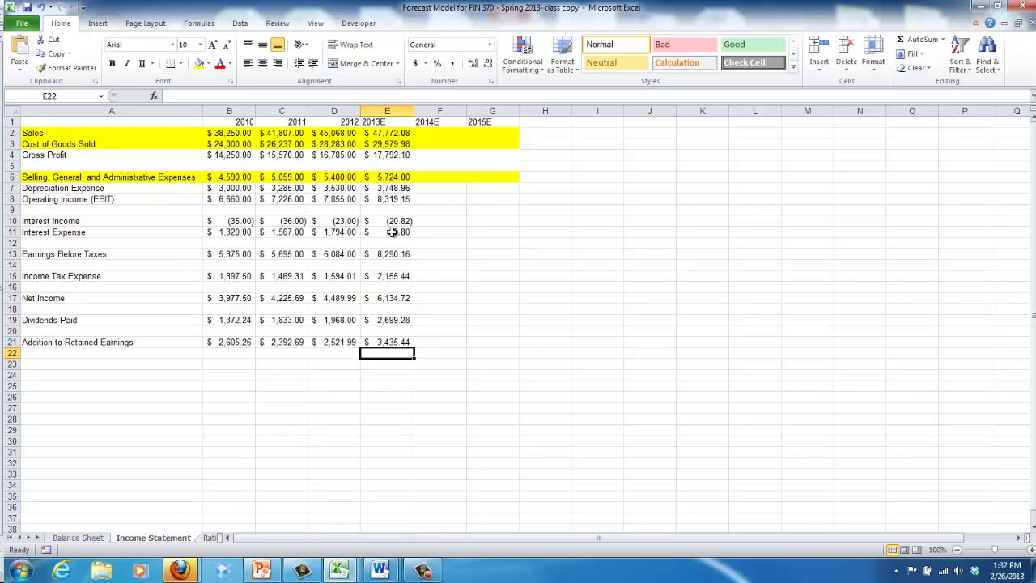
Enter the label AFN in cell D29 of the Balance Sheet, below the total liabilities and equity row.
left_click(84, 540)
left_click(288, 431)
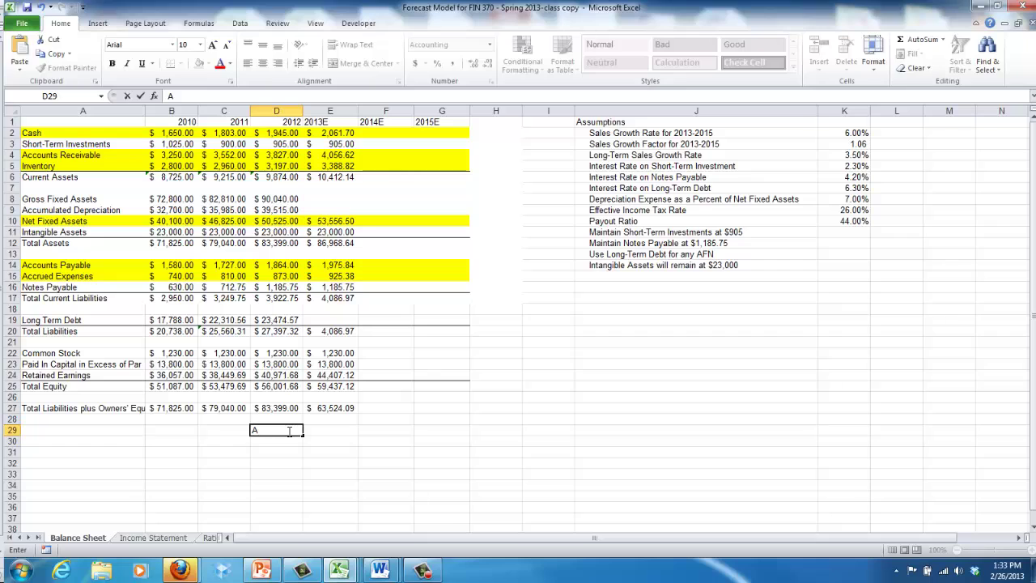
type("FN")
key("Tab")
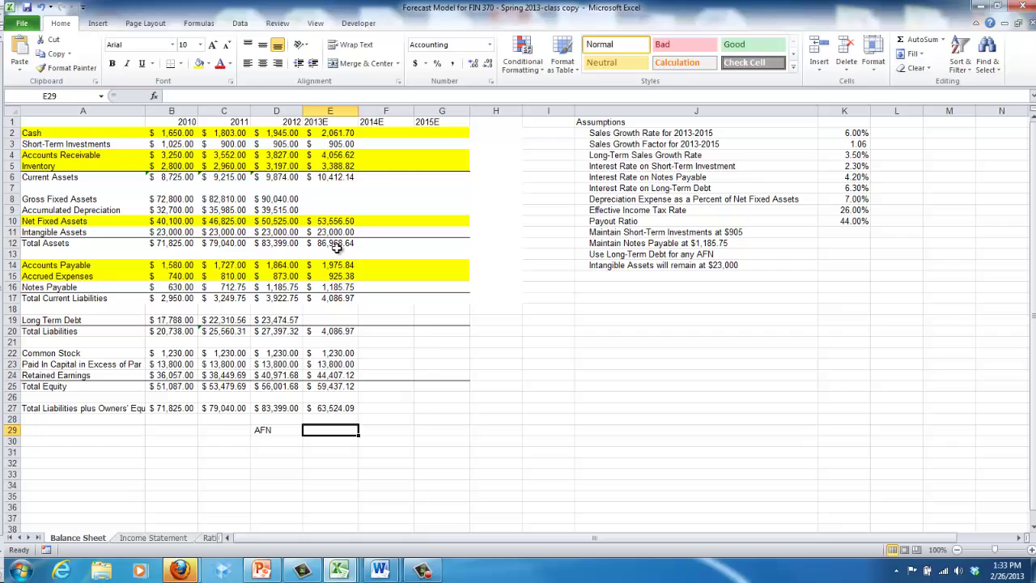
Calculate 2013E Accumulated Depreciation in Balance Sheet cell E9 with the formula =D9+'Income Statement'!E7.
left_click(314, 211)
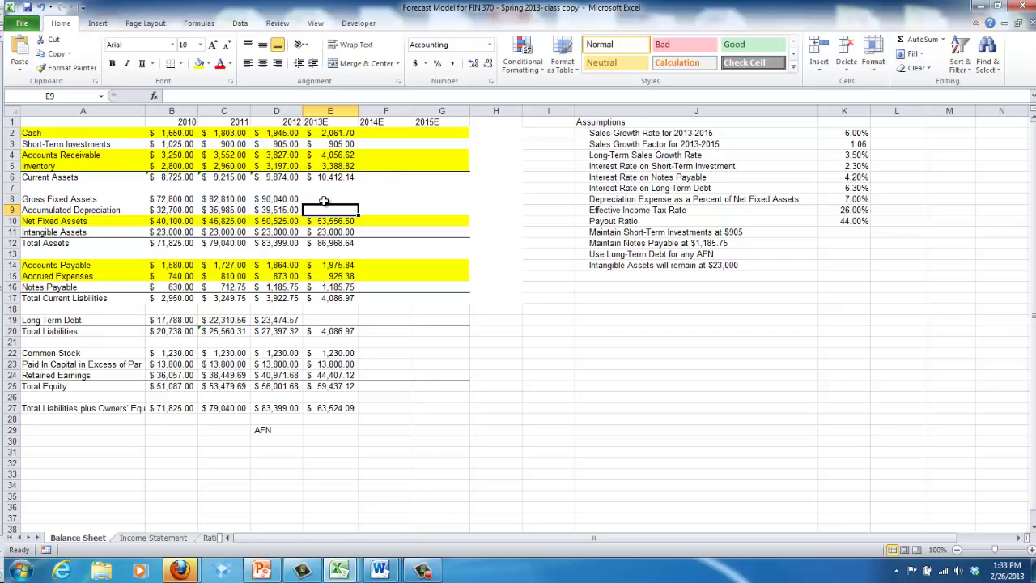
type("=")
key("Left")
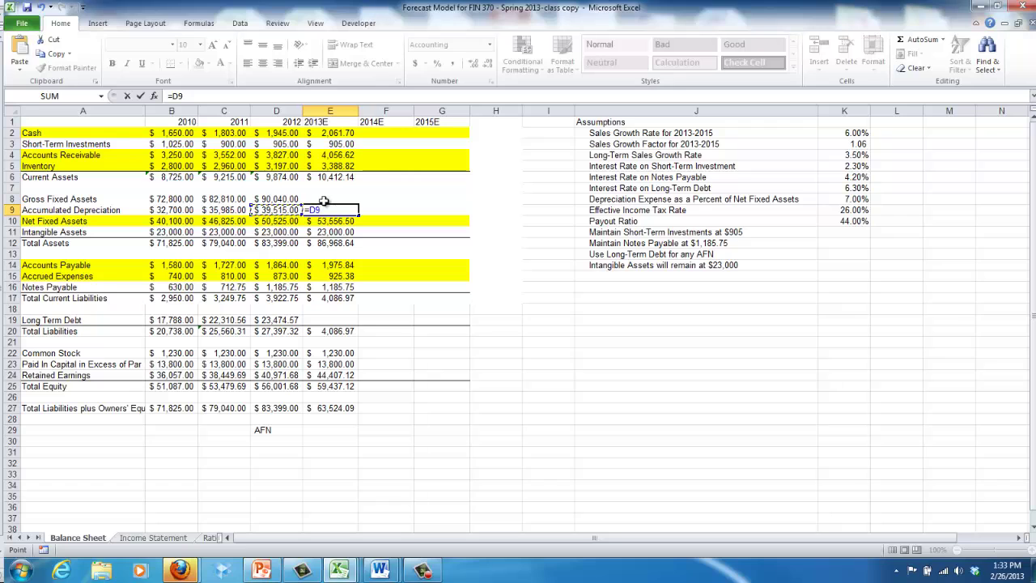
type("+")
left_click(184, 539)
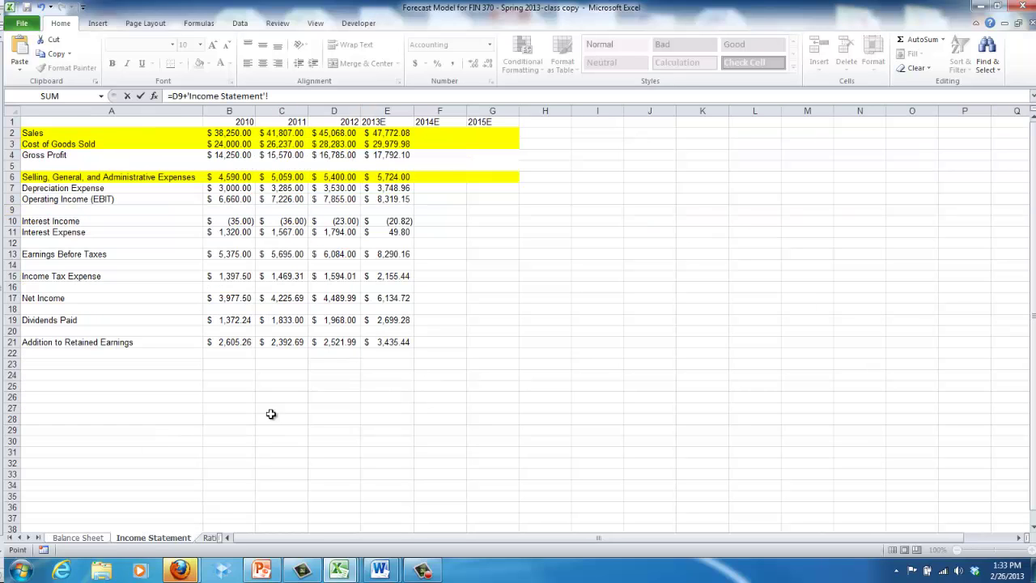
left_click(387, 187)
key("Return")
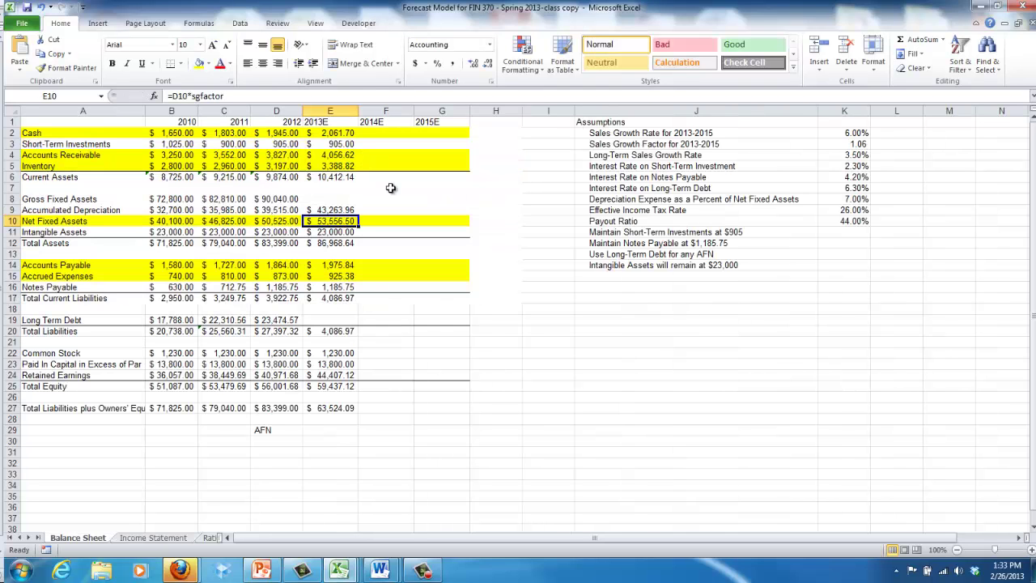
Calculate 2013E Gross Fixed Assets in Balance Sheet cell E8 with the formula =E9+E10.
key("Up")
key("Up")
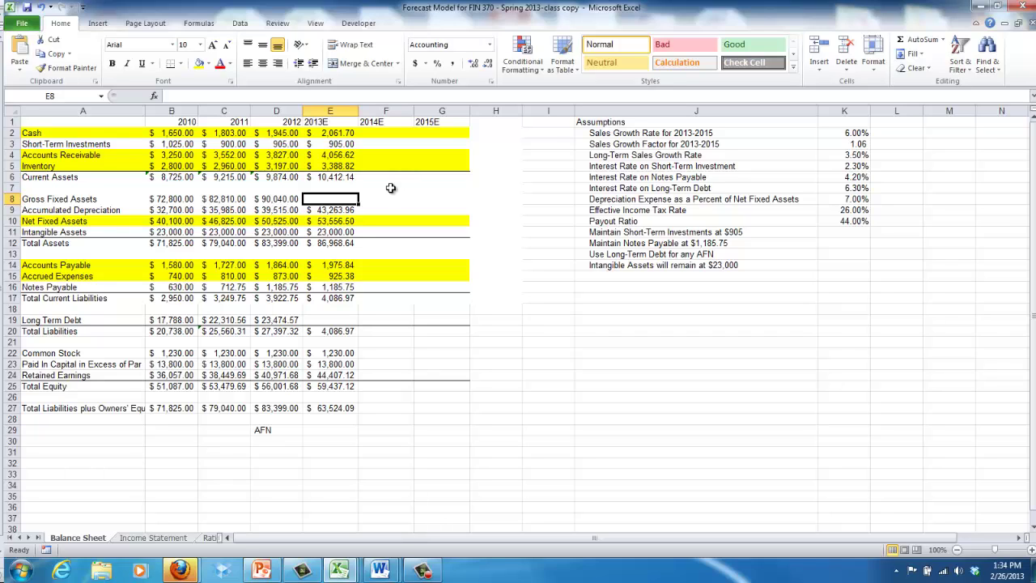
type("=")
key("Down")
key("Down")
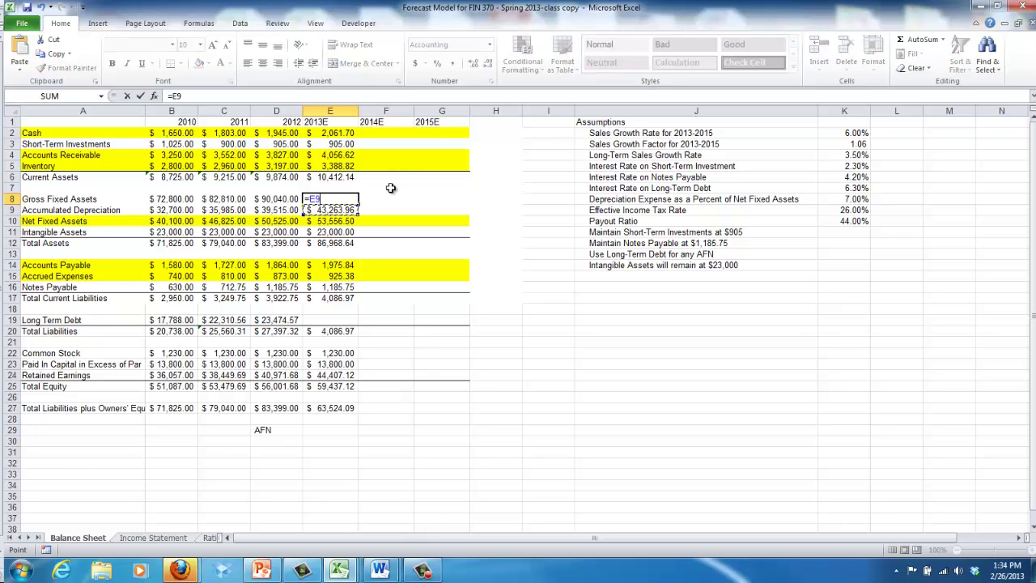
key("Up")
type("+")
key("Down")
key("Down")
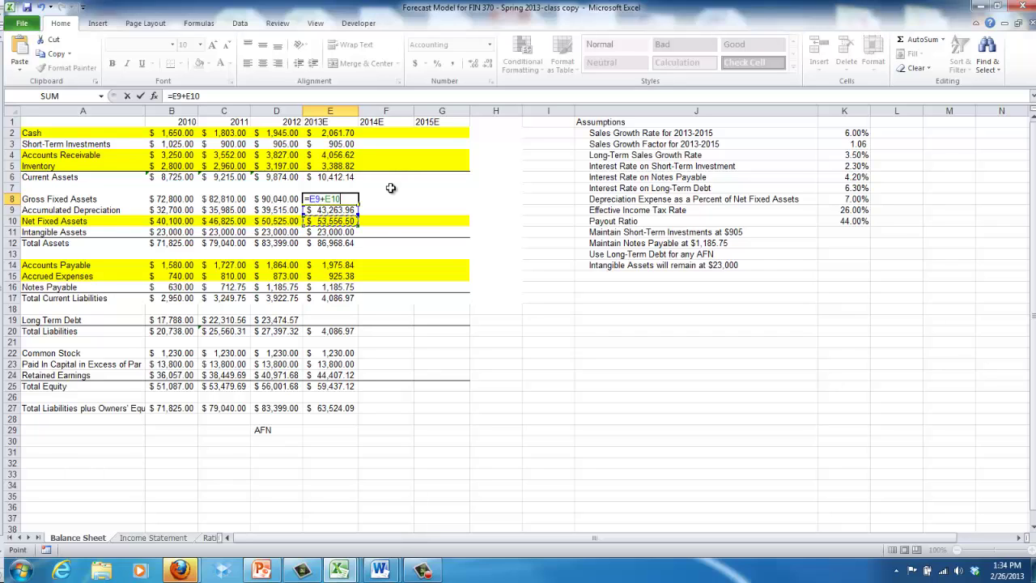
key("Return")
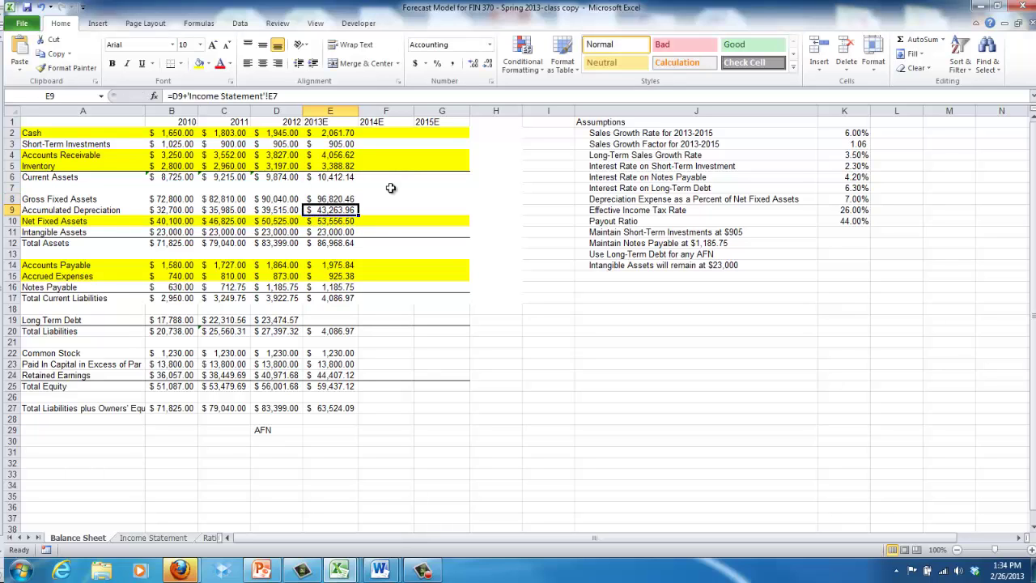
Review the 2013E formulas for Gross Fixed Assets, Accumulated Depreciation and Net Fixed Assets in cells E8 to E10.
key("Up")
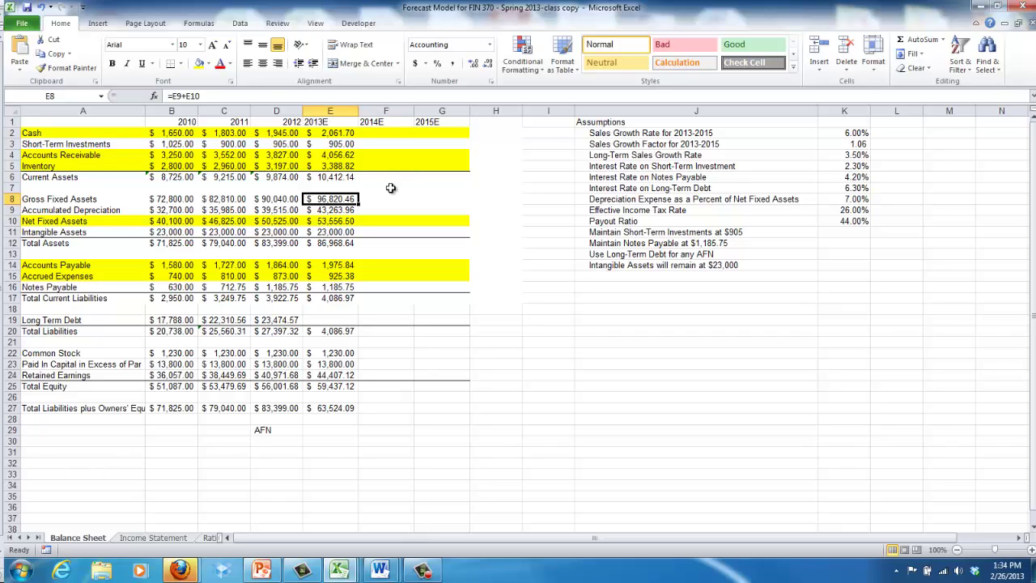
key("Down")
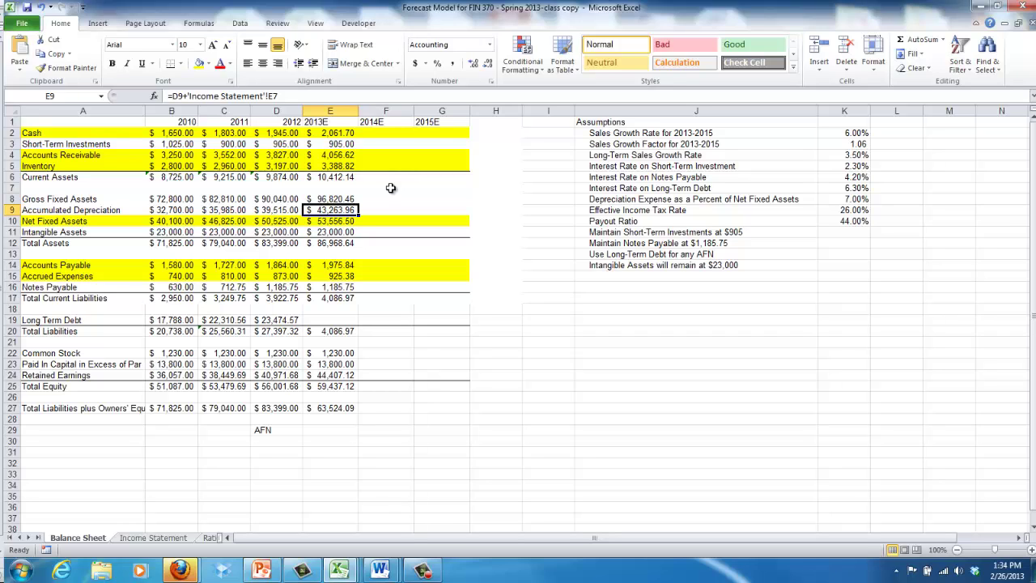
key("Down")
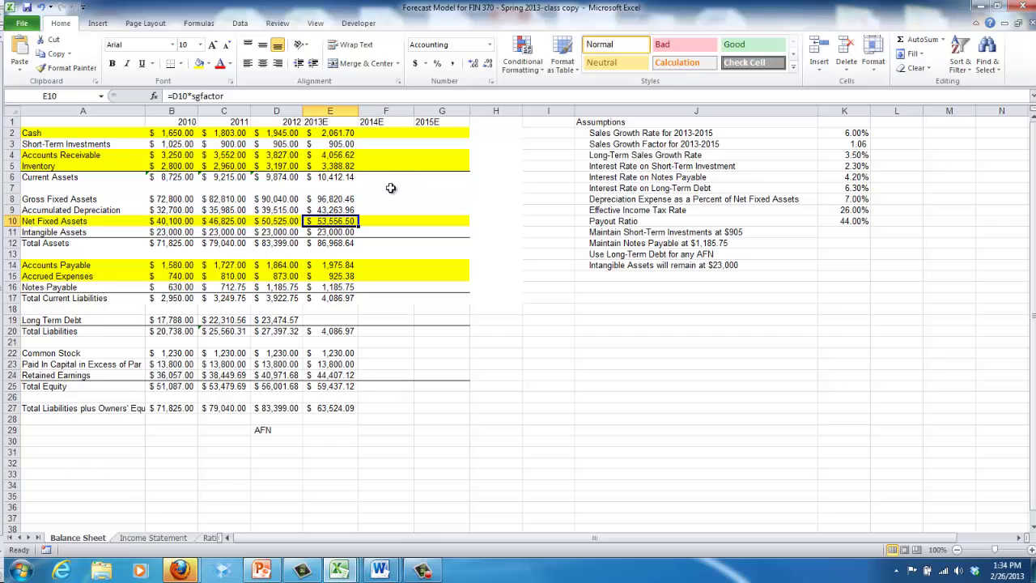
key("Up")
key("Up")
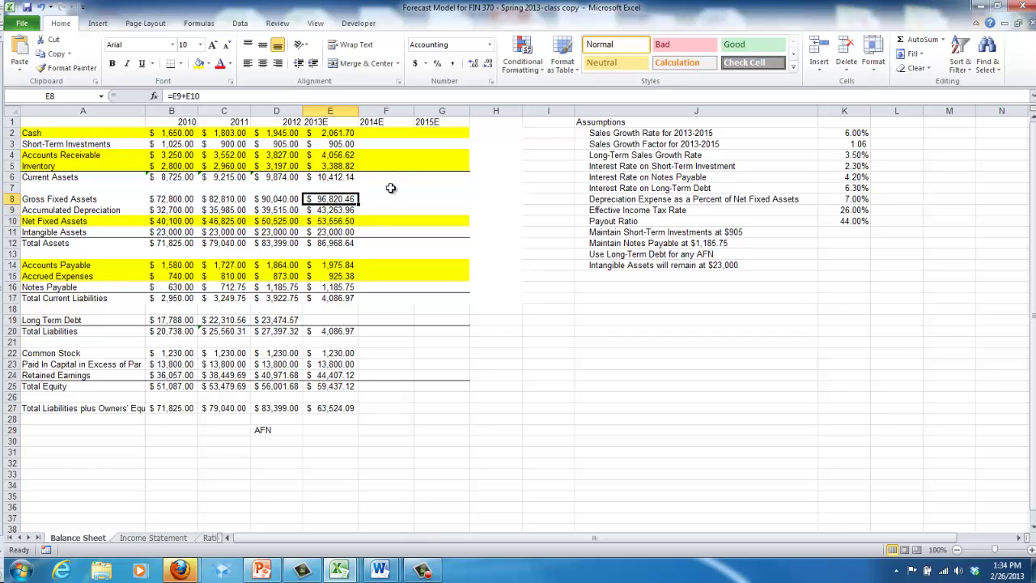
key("Down")
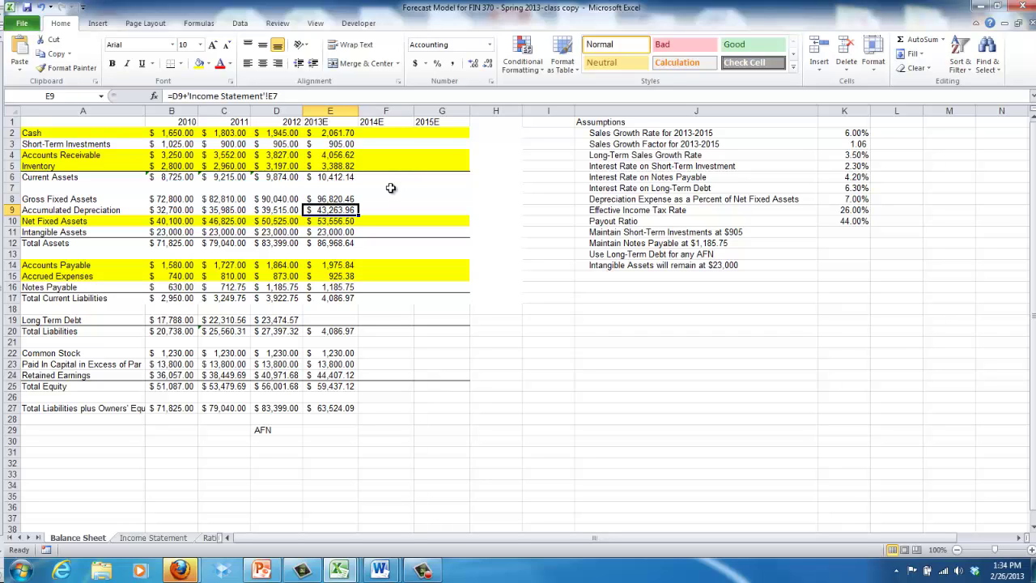
key("Down")
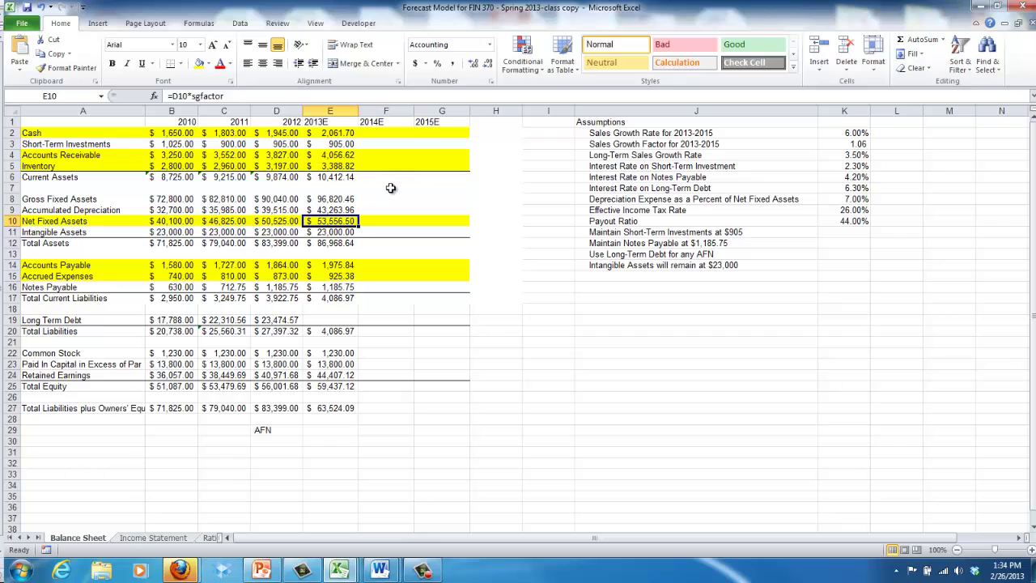
key("Up")
key("Up")
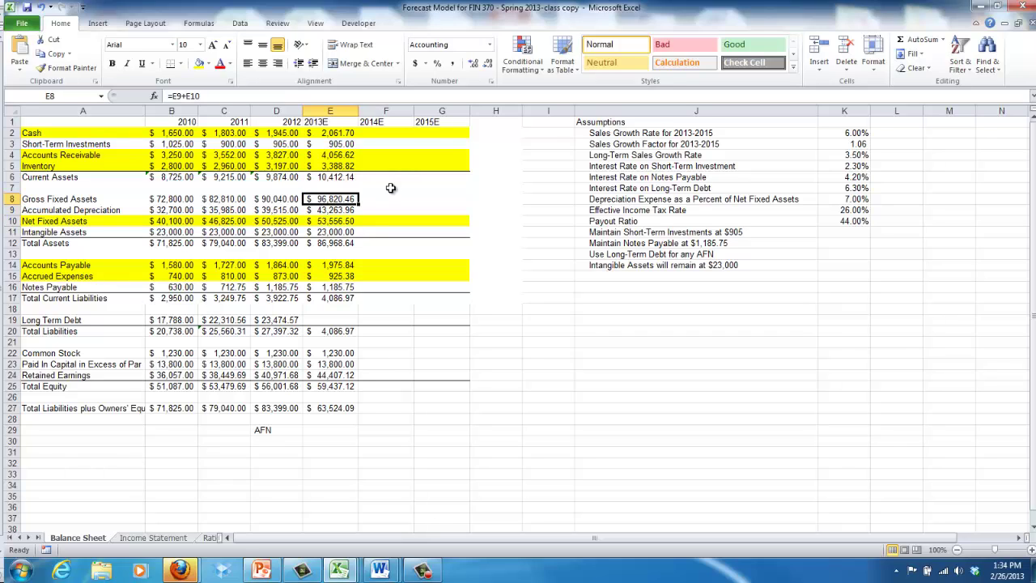
Calculate the 2013E AFN in Balance Sheet cell E29 with the formula =E12-E27.
key("Down")
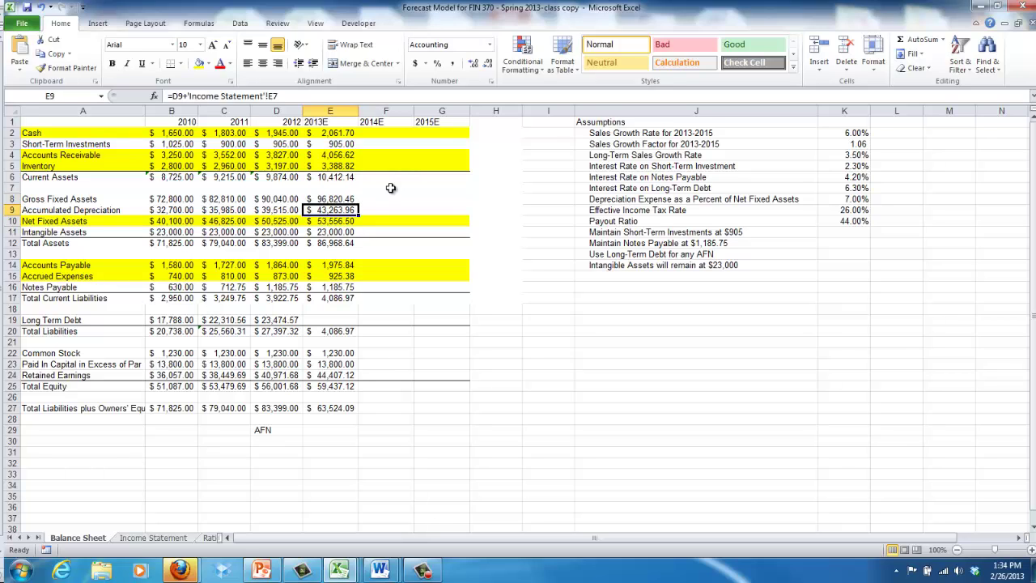
key("Down")
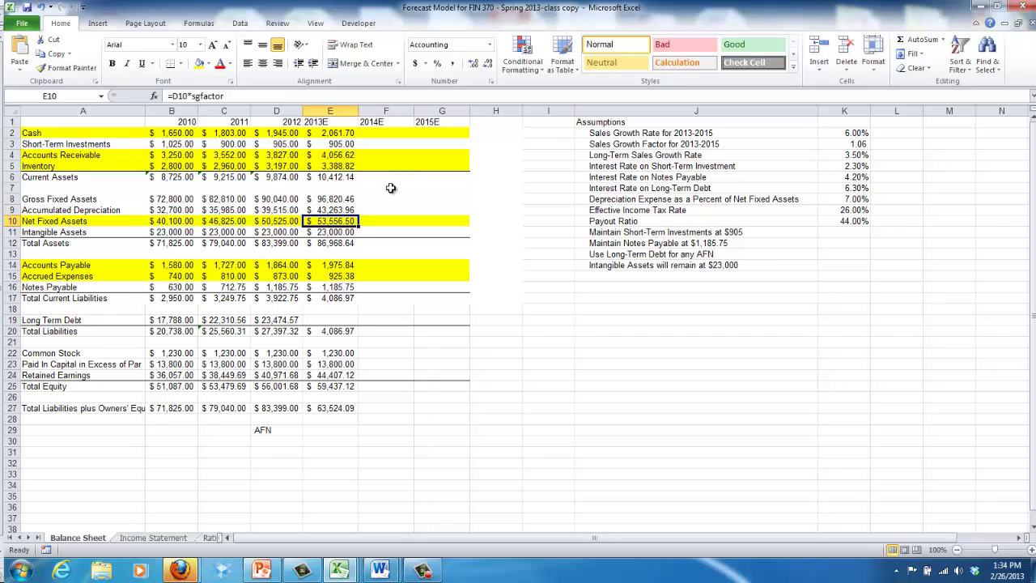
key("Down")
key("Down")
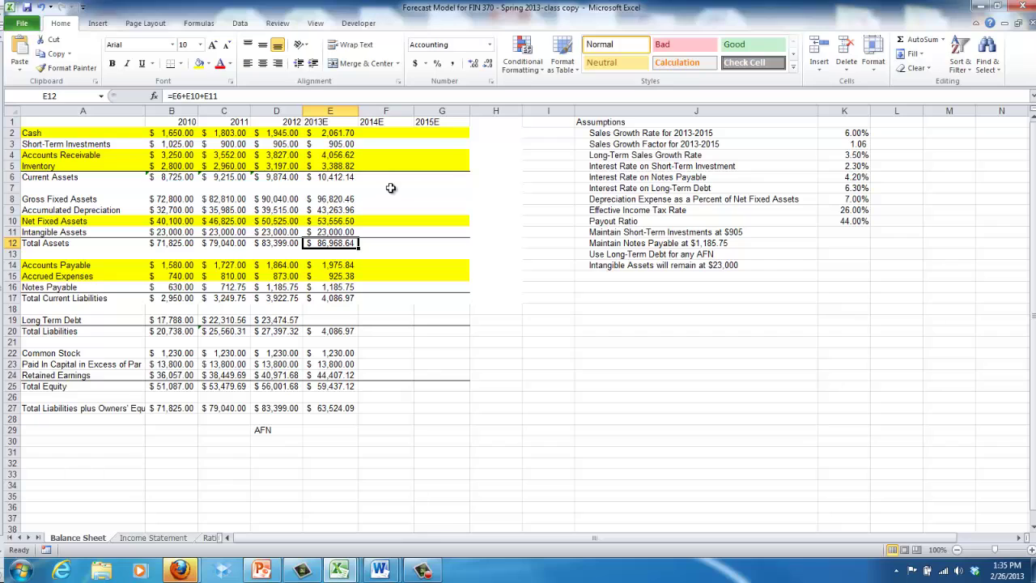
key("Down")
key("Down")
key("Down")
key("Down")
key("Down")
key("Down")
key("Down")
key("Down")
key("Down")
key("Down")
key("Down")
key("Down")
key("Down")
key("Down")
key("Down")
key("Down")
key("Down")
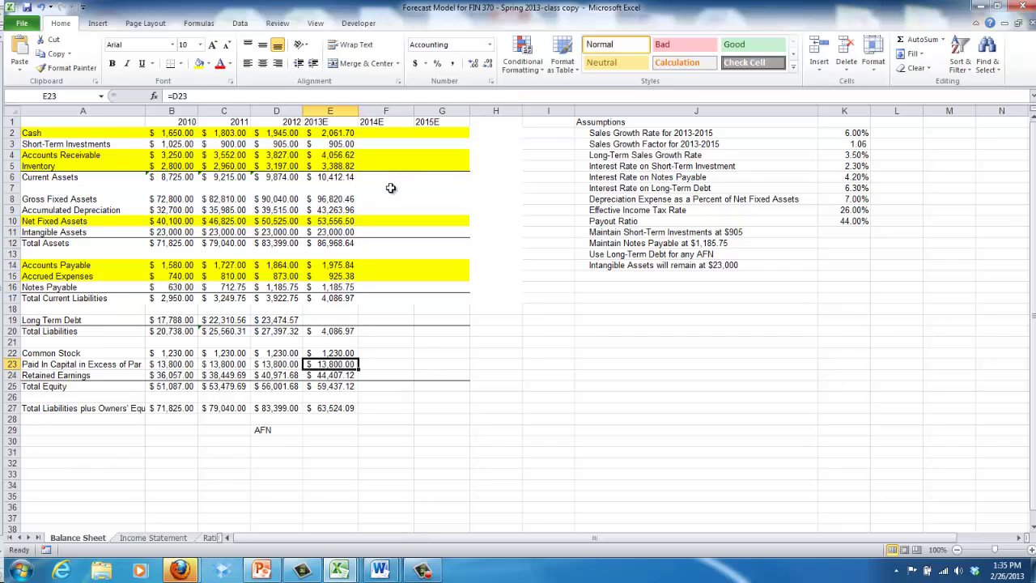
type("=")
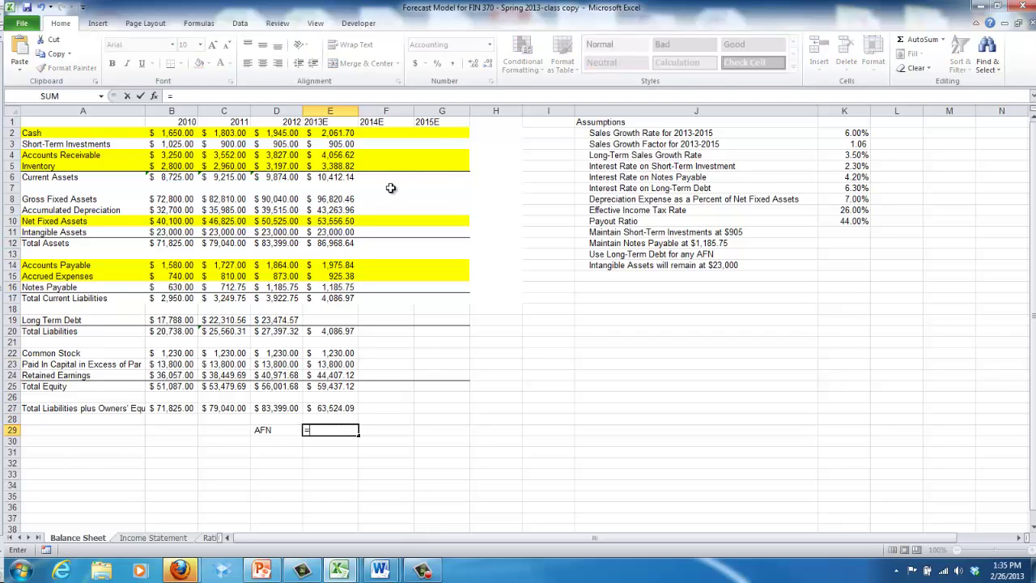
key("Up")
key("Up")
key("Up")
key("Up")
key("Up")
key("Up")
key("Up")
key("Up")
key("Up")
key("Up")
key("Up")
key("Up")
key("Up")
key("Up")
key("Up")
key("Up")
key("Up")
key("Up")
key("Down")
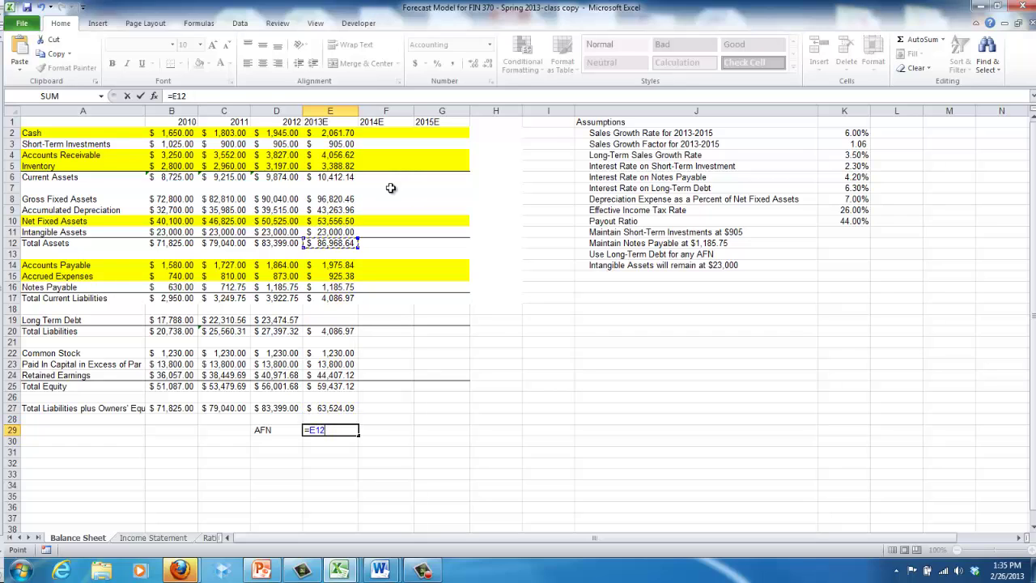
type("-")
key("Up")
key("Up")
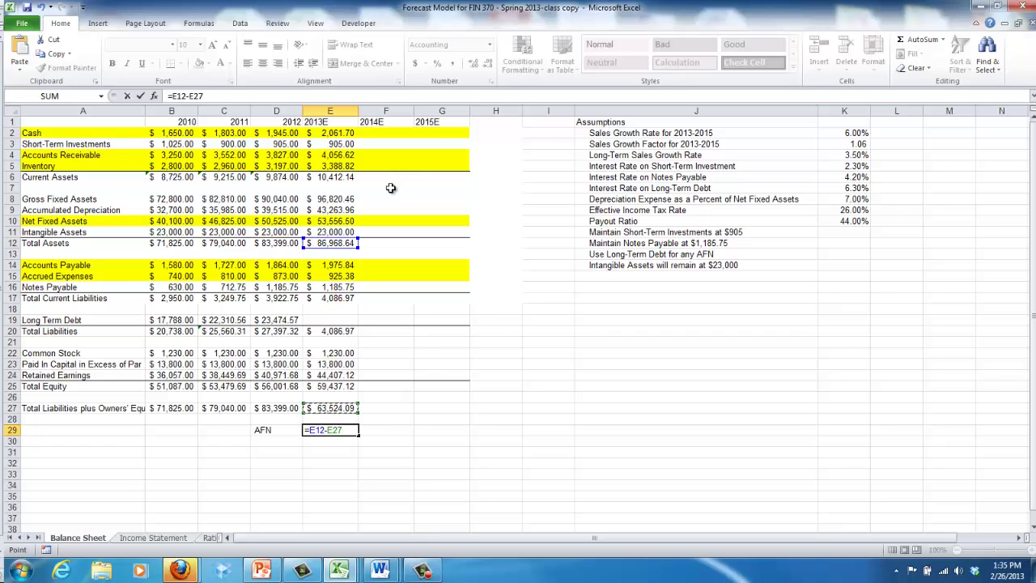
key("Return")
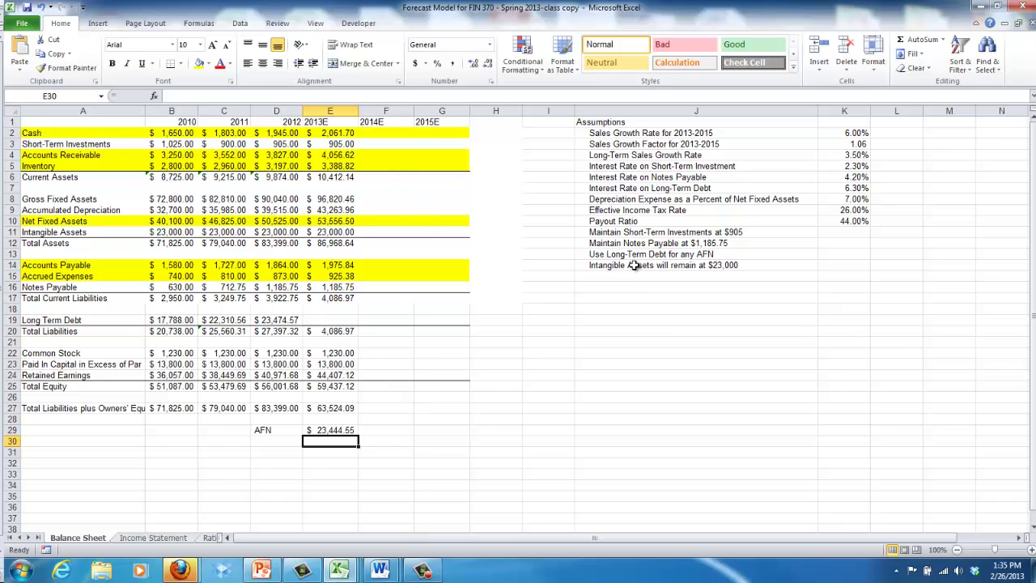
Try 23444.55 as the 2013E Long Term Debt in Balance Sheet cell E19.
left_click(322, 320)
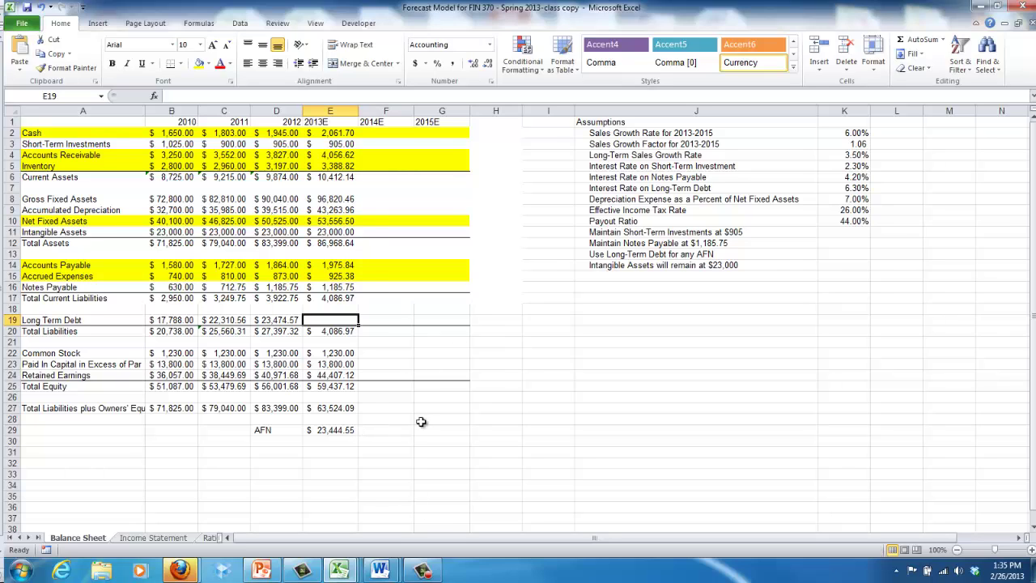
type("23,444")
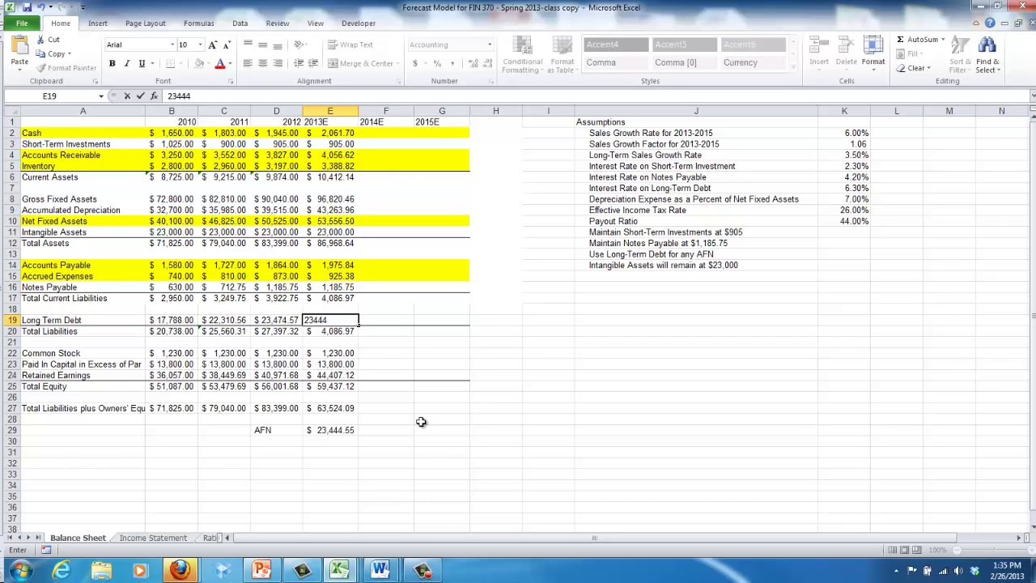
type(".55")
key("Return")
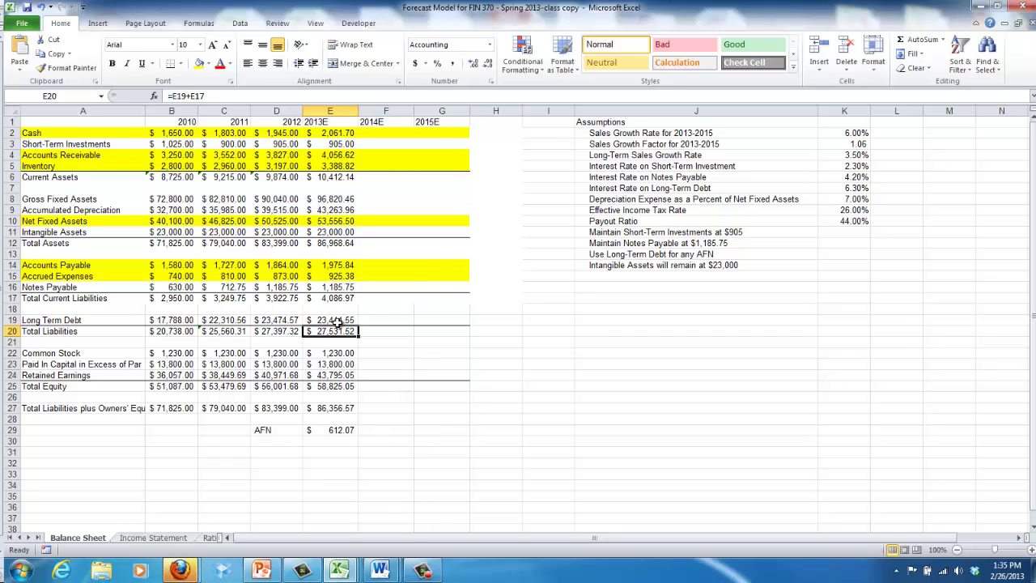
Check how the 2013E Interest Expense formula in Income Statement cell E11 depends on Long Term Debt, and return to the Balance Sheet.
left_click(162, 537)
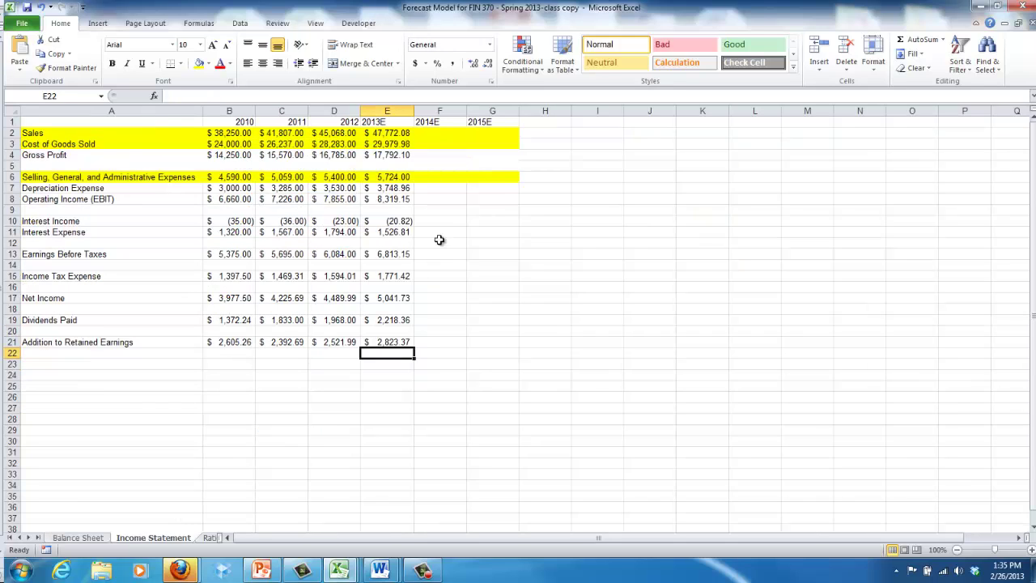
left_click(393, 233)
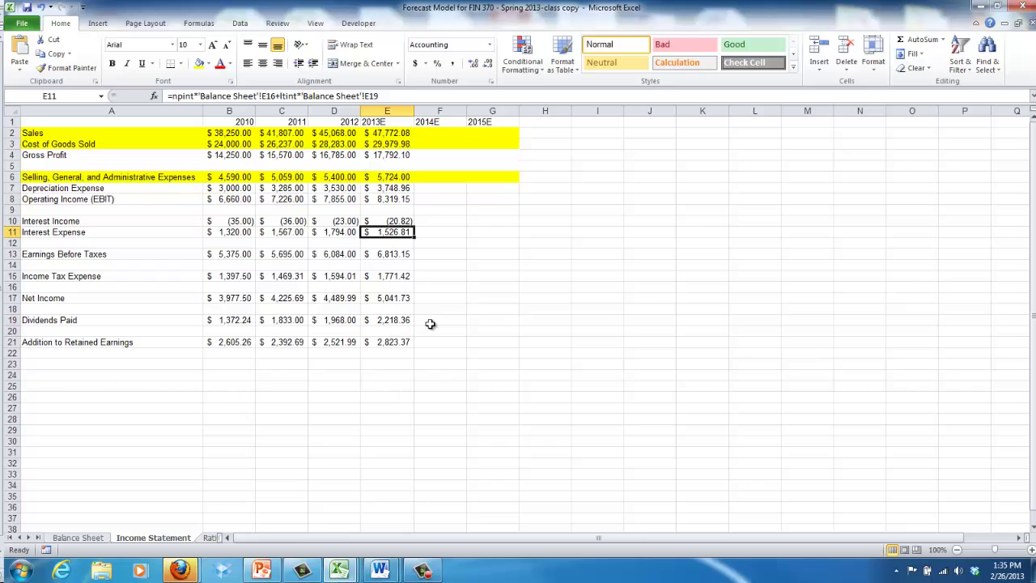
left_click(92, 539)
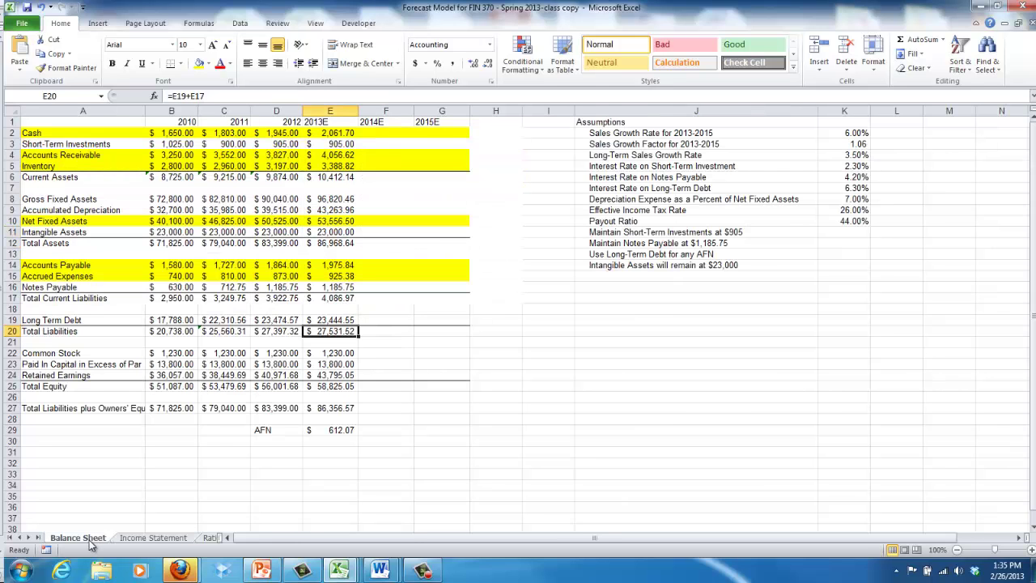
Try 24000 and 24071.12 in turn as the 2013E Long Term Debt in Balance Sheet cell E19.
left_click(343, 322)
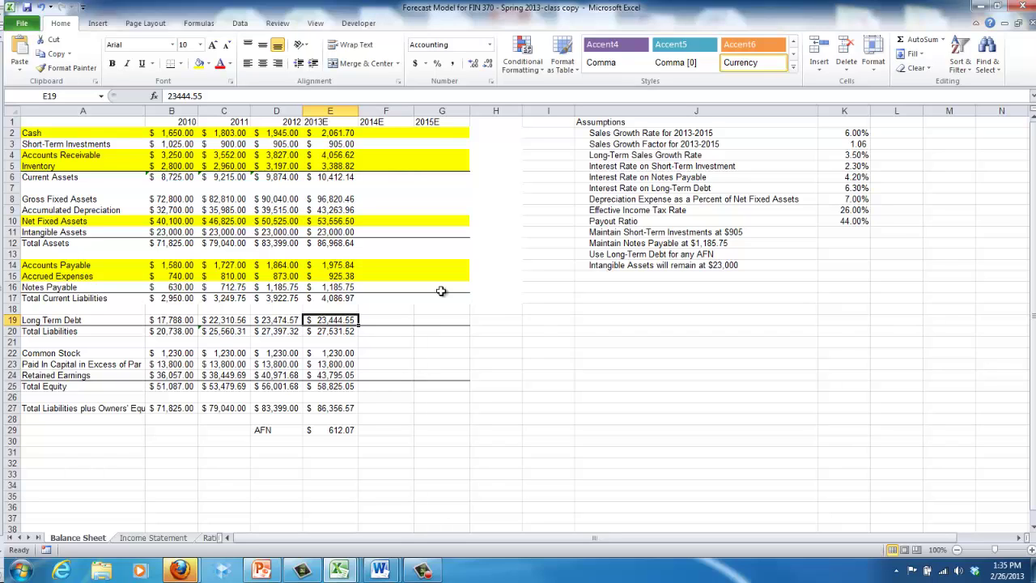
type("24000")
key("Return")
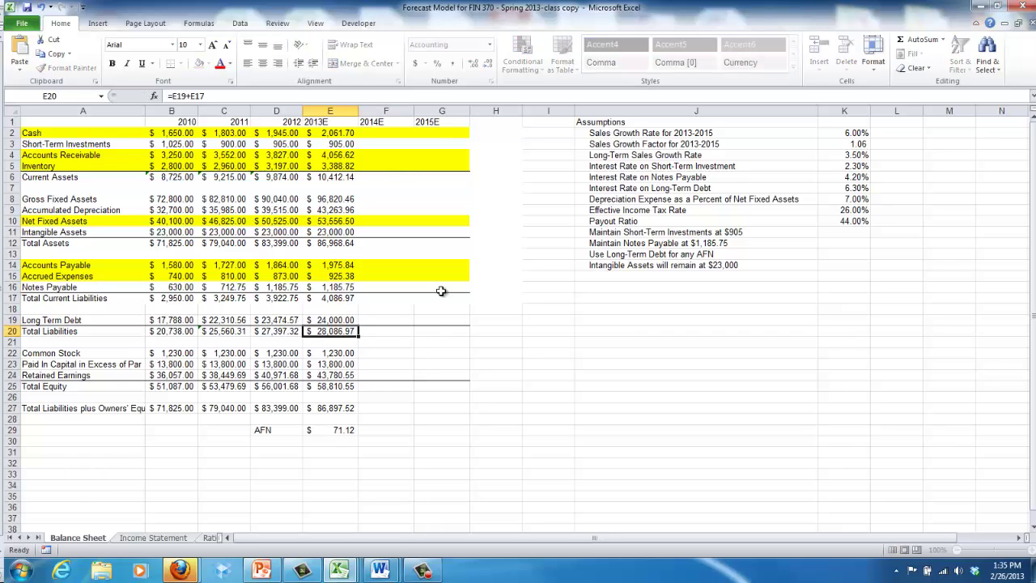
left_click(324, 321)
type("2")
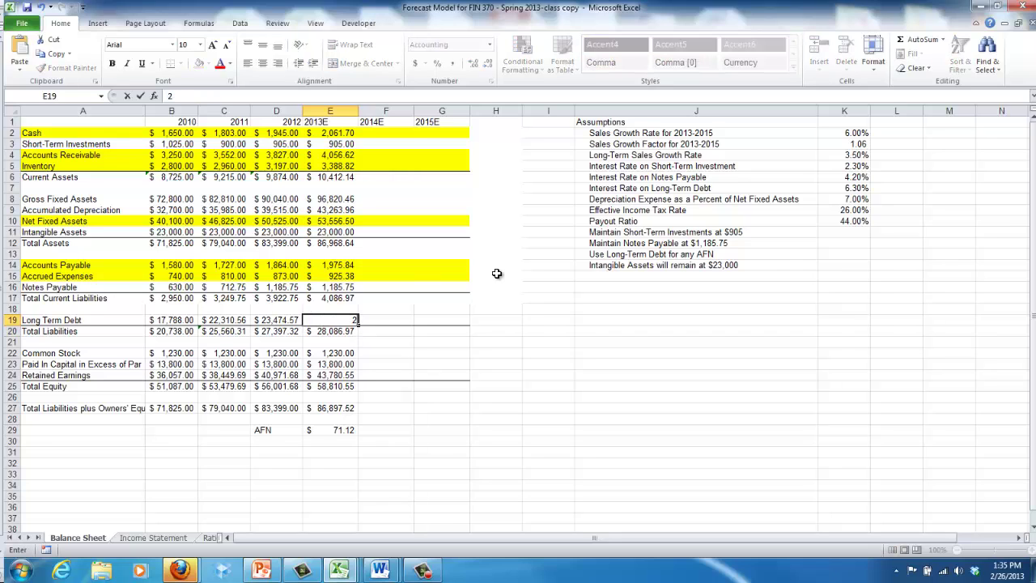
type("4,071.12")
key("Return")
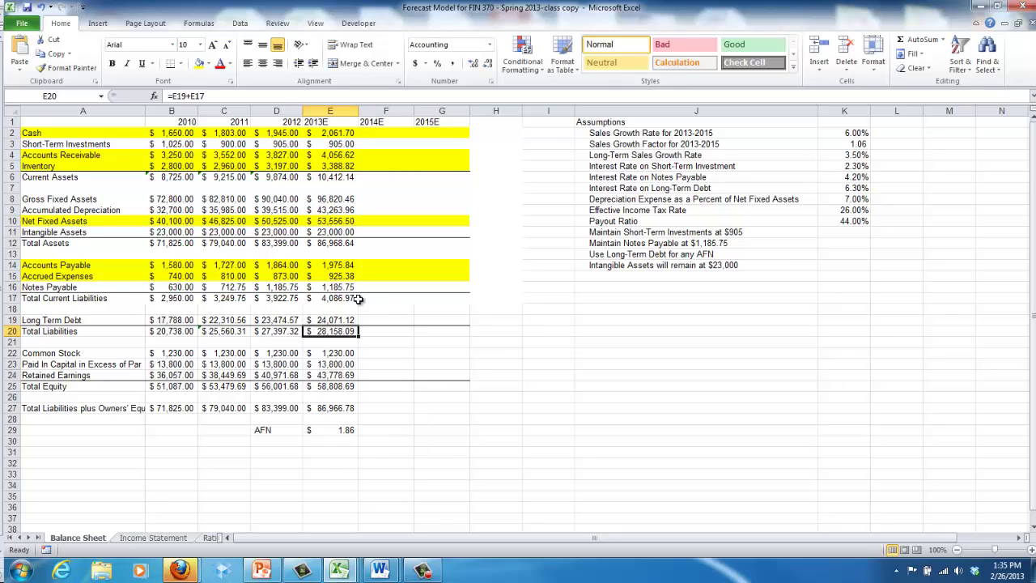
Run Goal Seek to bring AFN cell E29 to 0 by changing Long Term Debt cell E19, and accept the solution.
left_click(339, 320)
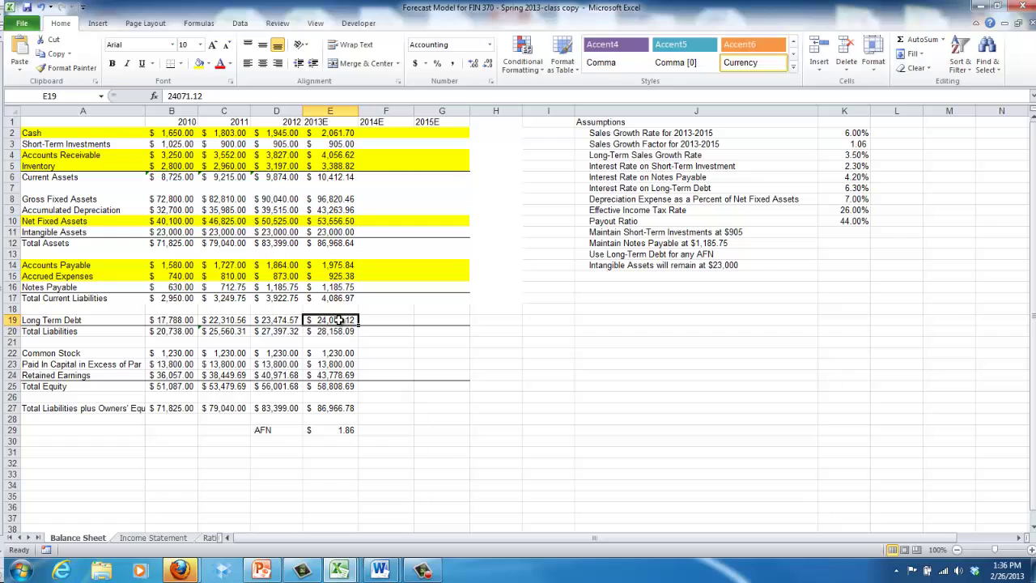
left_click(329, 429)
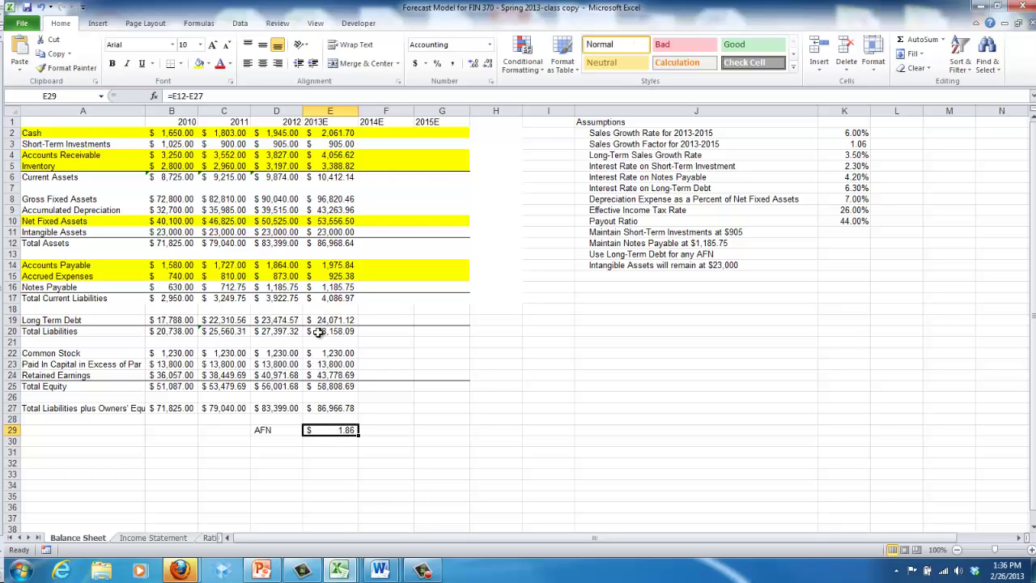
left_click(246, 26)
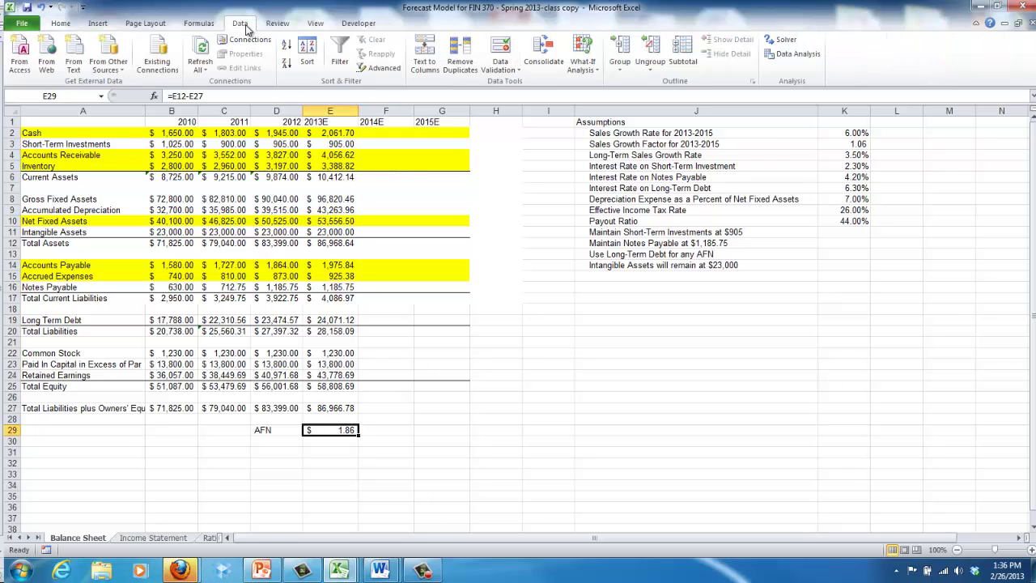
left_click(584, 69)
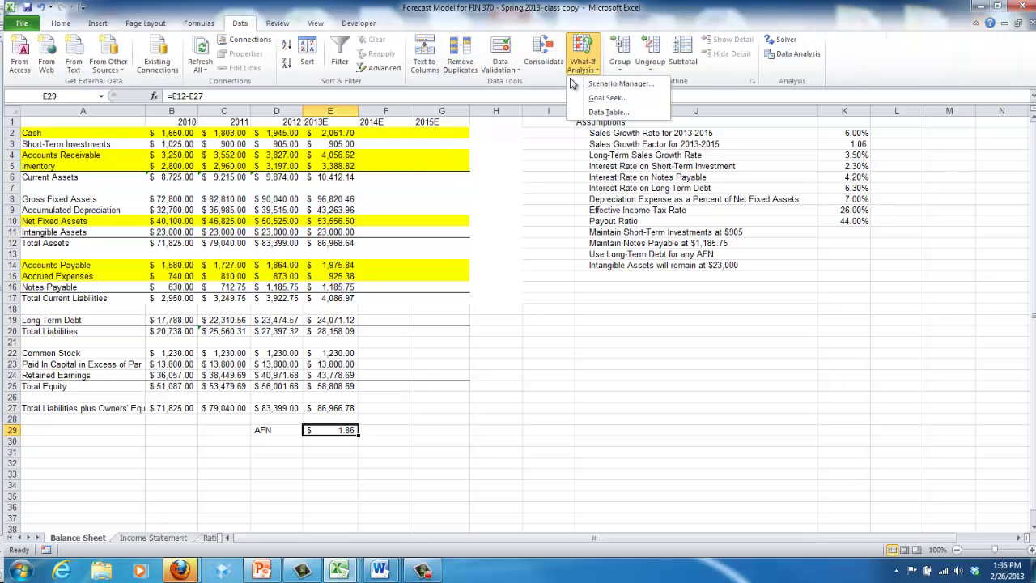
left_click(605, 98)
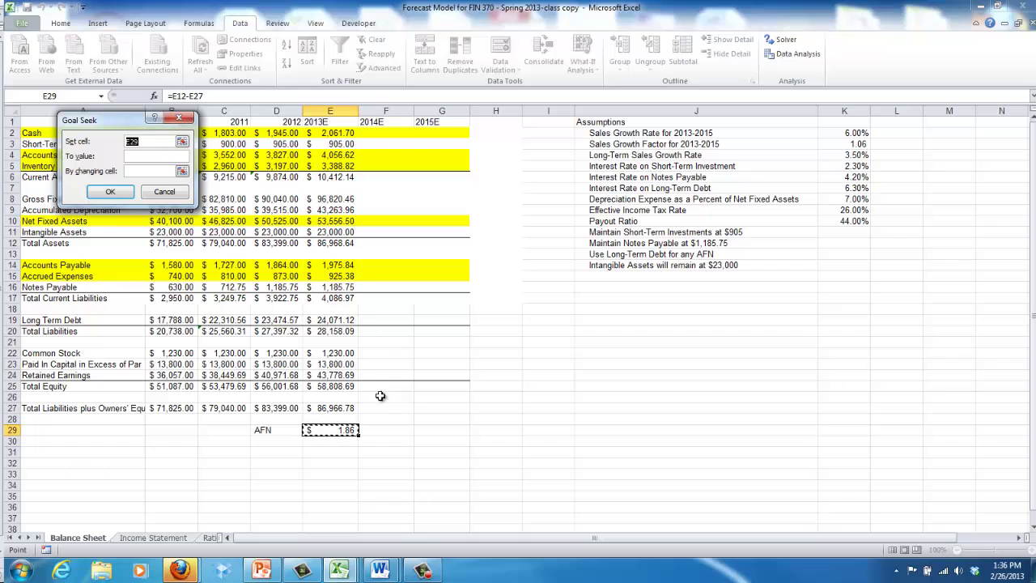
left_click(156, 155)
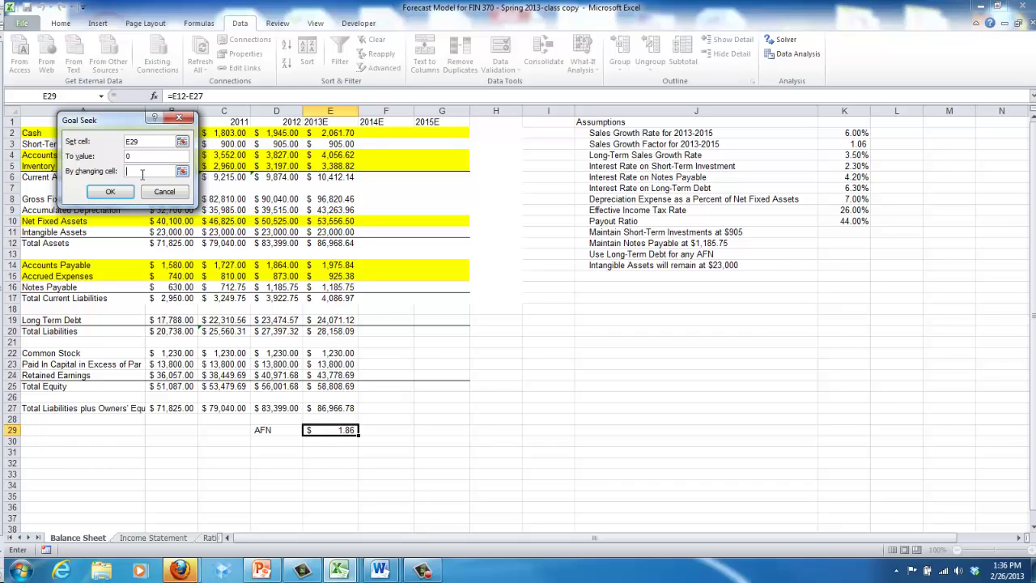
left_click(332, 319)
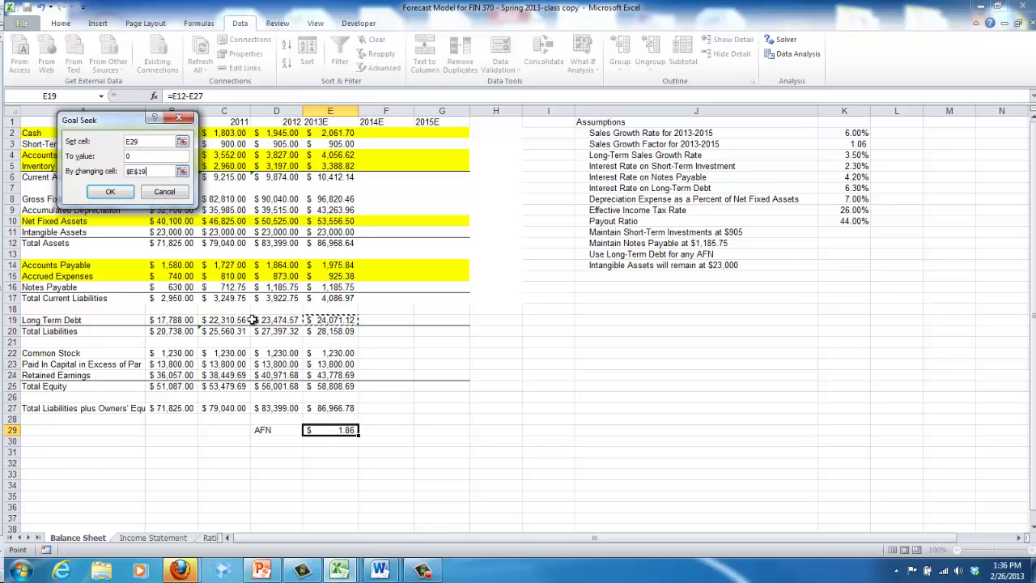
left_click(105, 191)
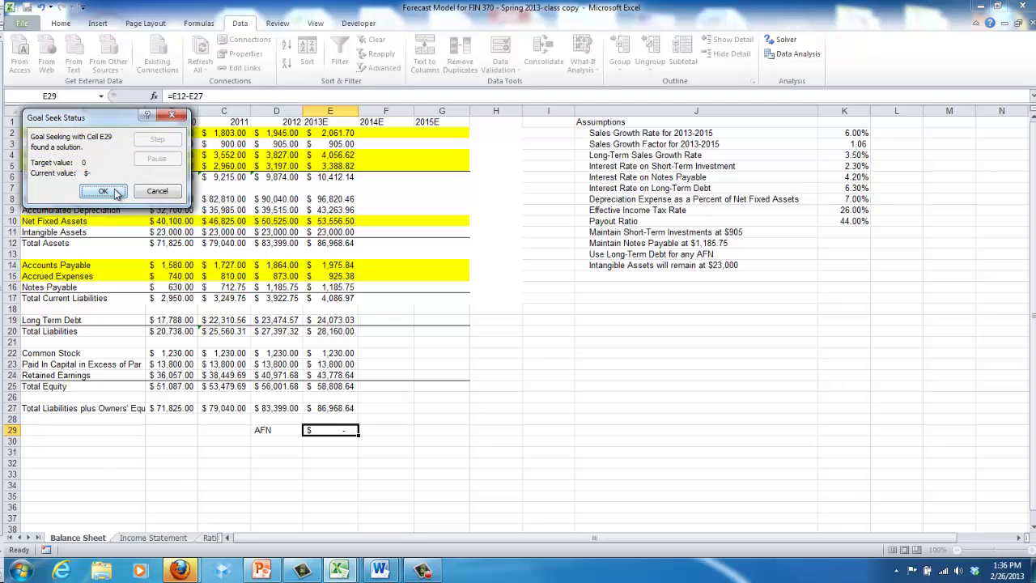
left_click(102, 191)
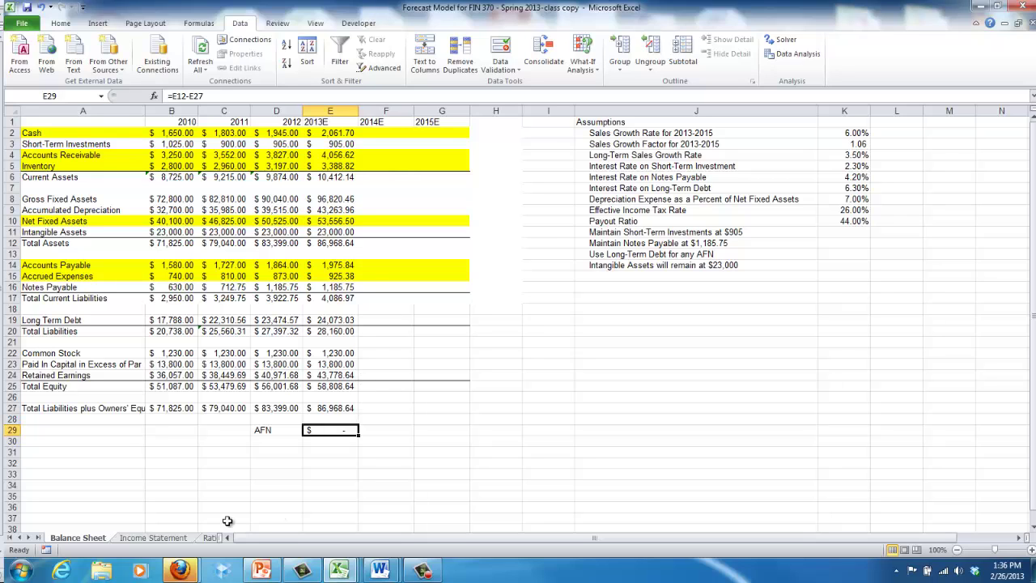
Compare the 2013E interest expense and addition to retained earnings on the Income Statement with the 2013E Balance Sheet.
left_click(173, 538)
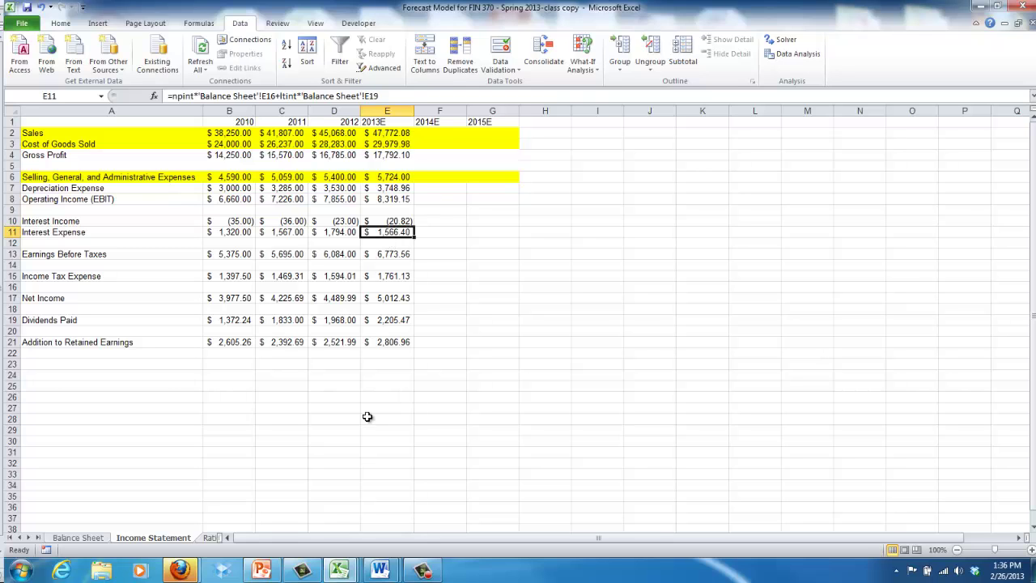
left_click(101, 537)
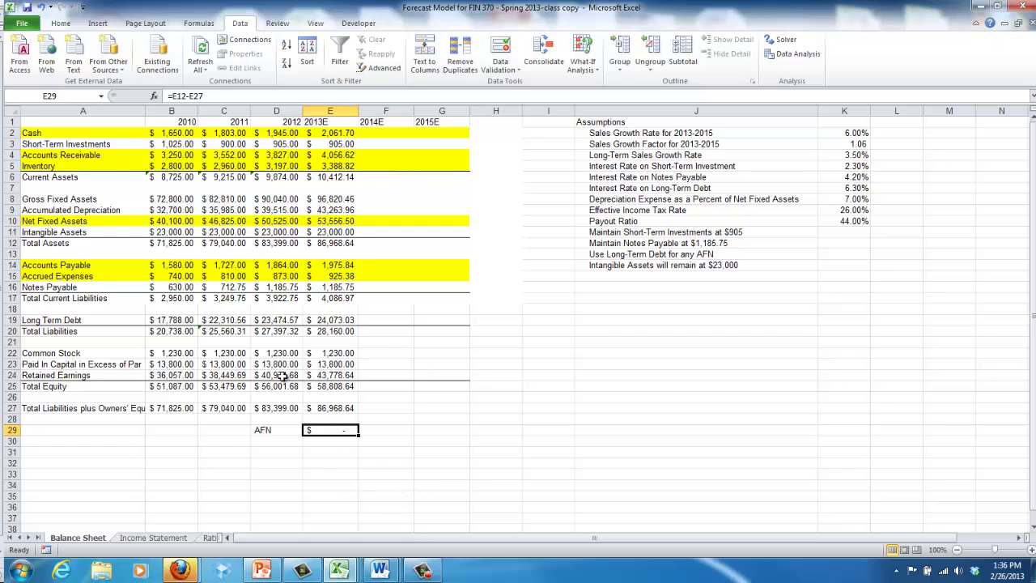
left_click(129, 537)
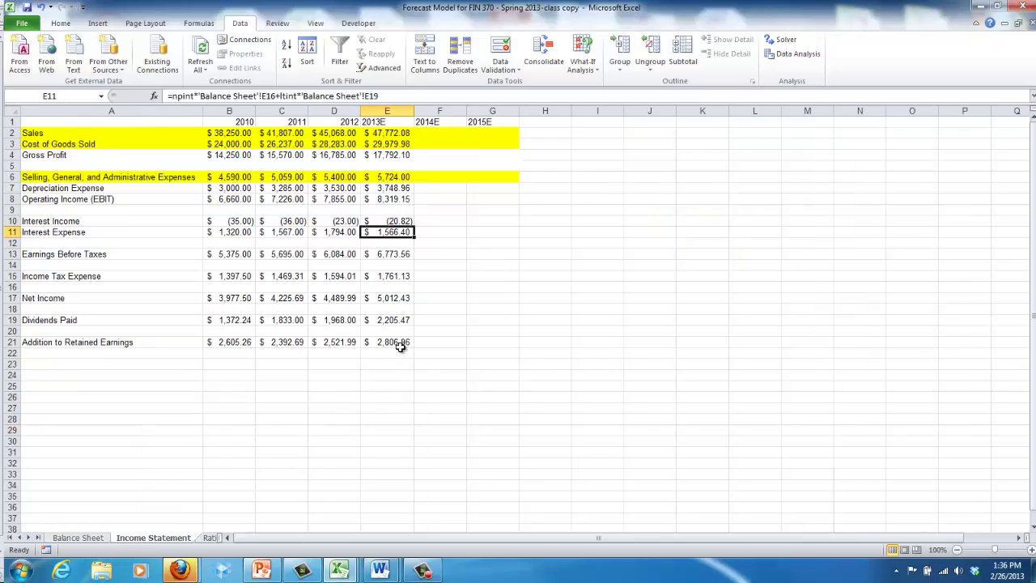
left_click(77, 537)
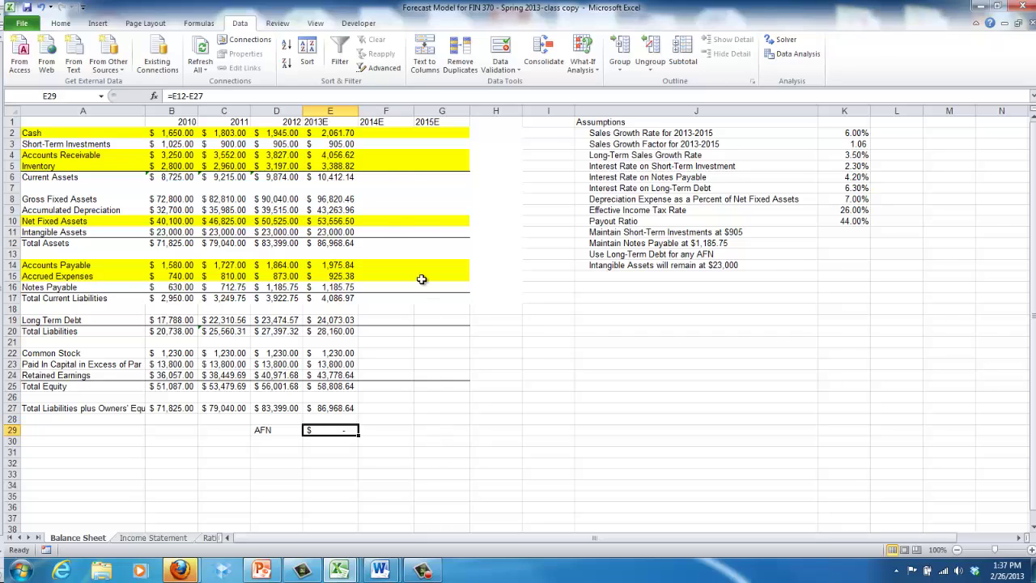
Extend the 2013E current assets in E2:E6 through 2015E, and set Short-Term Investments to 905 for both 2014E and 2015E.
left_click_drag(335, 136, 337, 176)
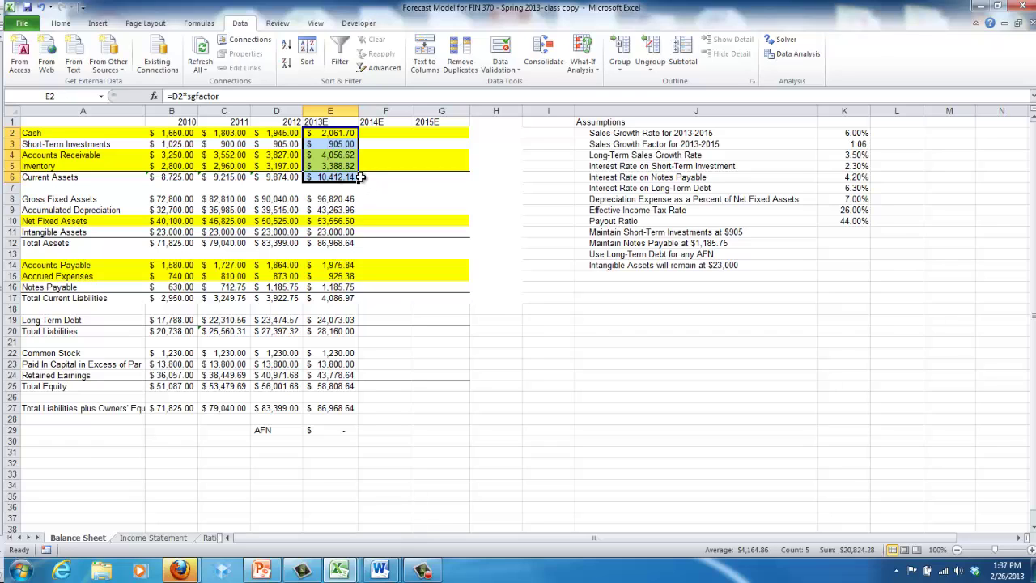
left_click_drag(360, 177, 458, 184)
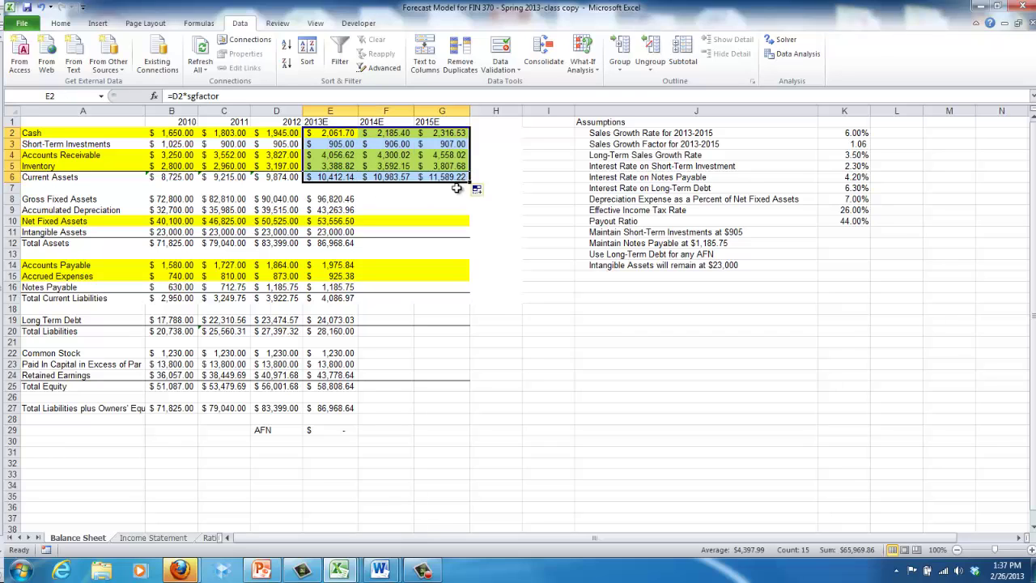
left_click(400, 148)
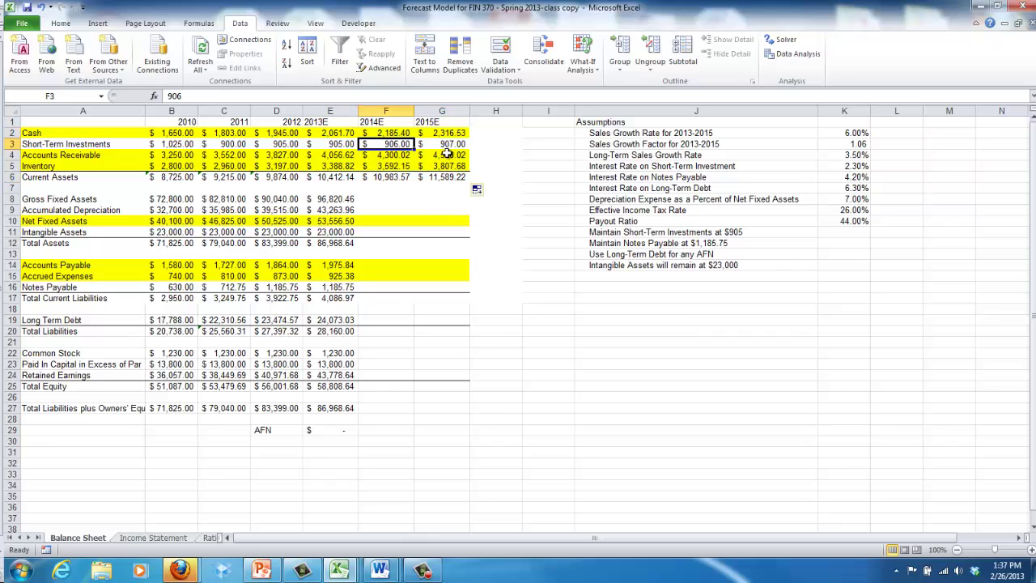
type("905")
key("Tab")
type("9")
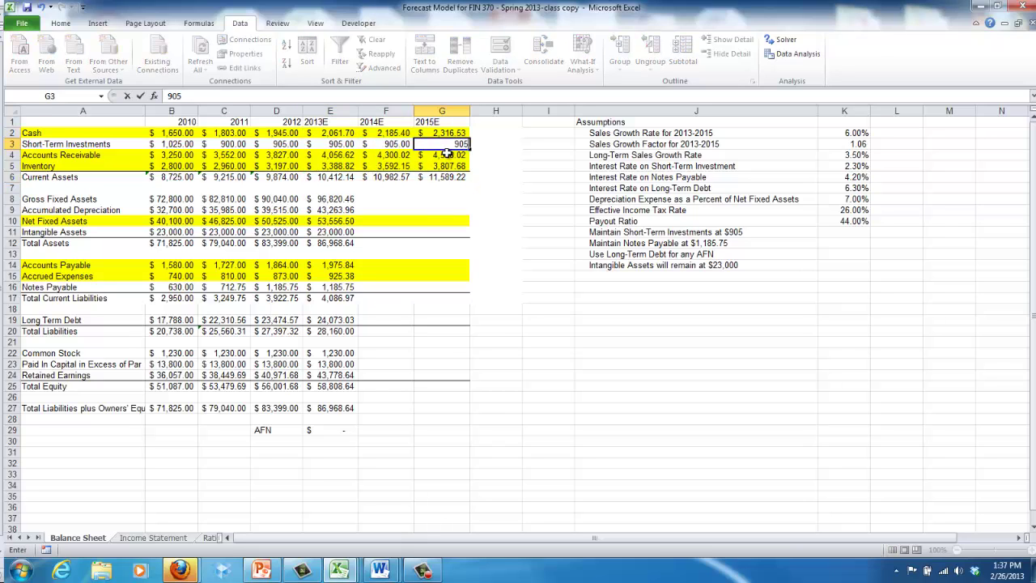
key("Return")
key("Up")
key("Up")
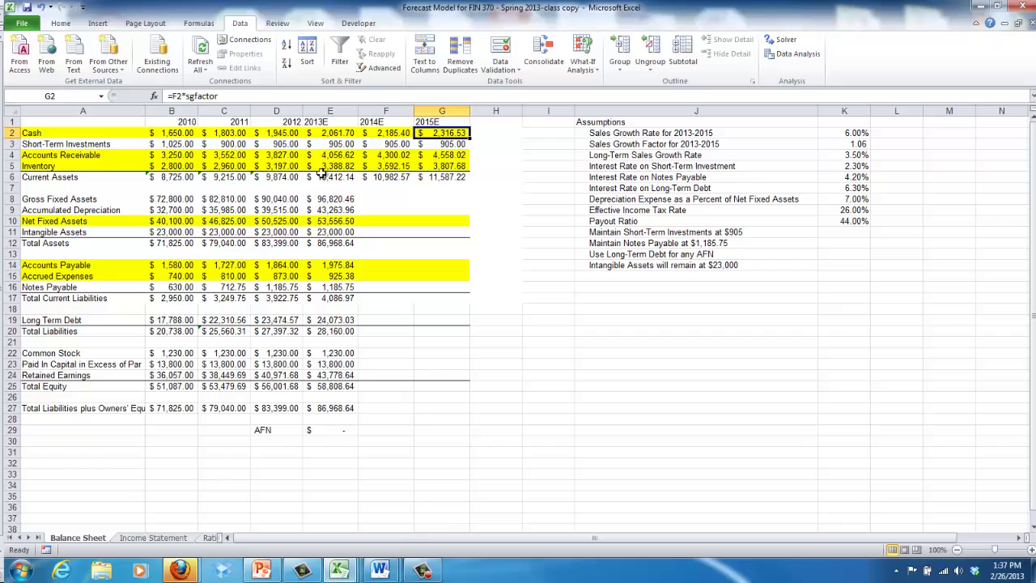
Extend the 2013E fixed assets through Total Assets in E8:E12 to 2015E, and set Intangible Assets to 23000 for 2014E and 2015E.
left_click(379, 210)
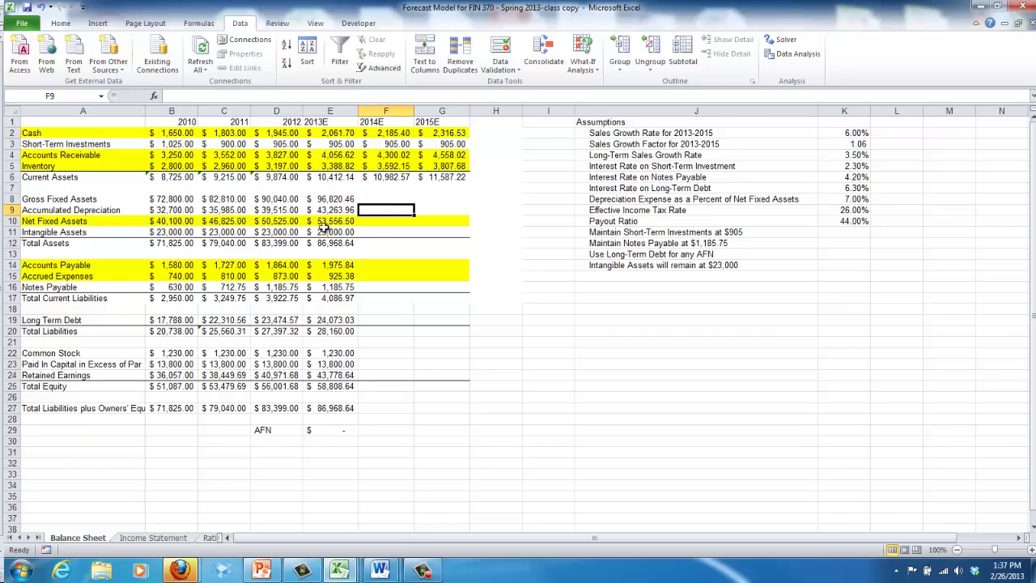
left_click_drag(323, 199, 449, 250)
left_click(392, 232)
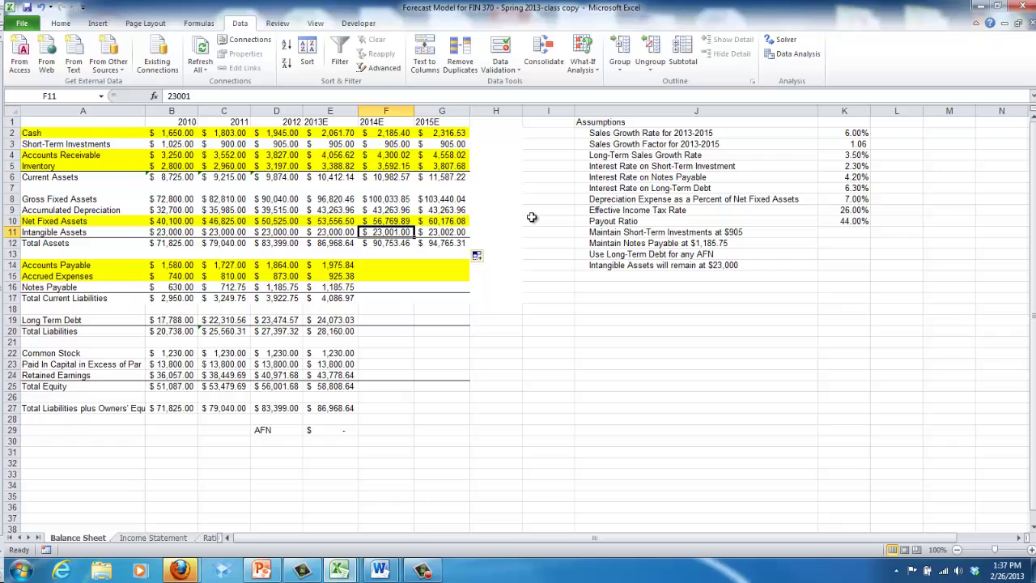
type("23000")
key("Tab")
type("23")
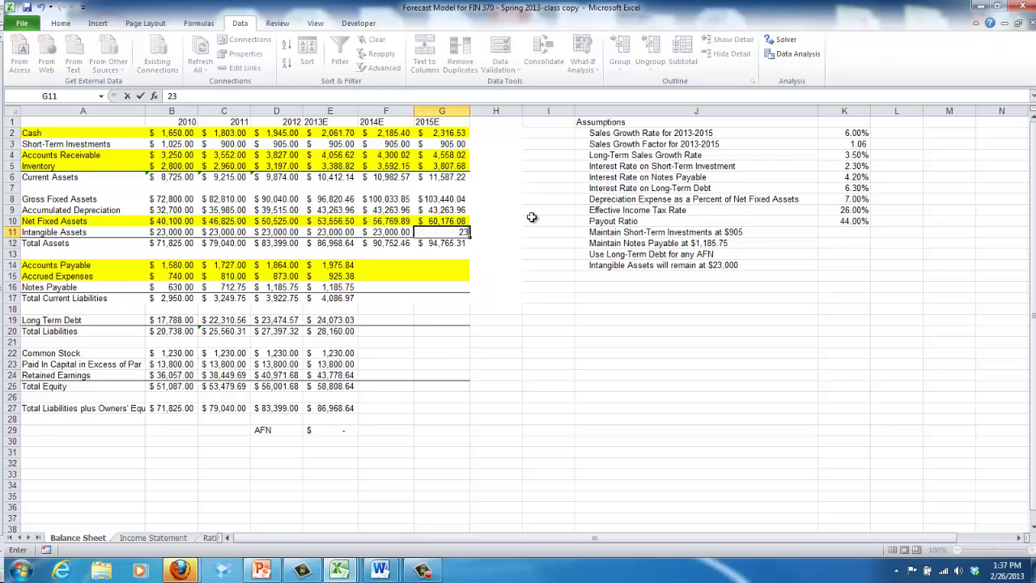
key("Return")
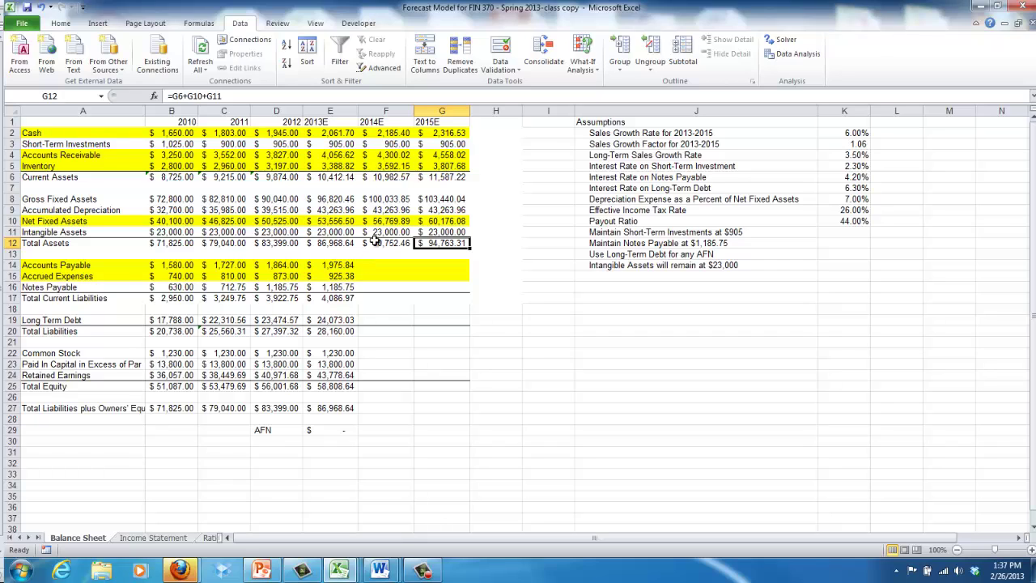
Extend the 2013E current liabilities in E14:E17 and Total Liabilities in E20 through 2015E, leaving Long Term Debt blank.
left_click_drag(331, 265, 357, 304)
left_click(362, 308)
left_click_drag(336, 268, 453, 303)
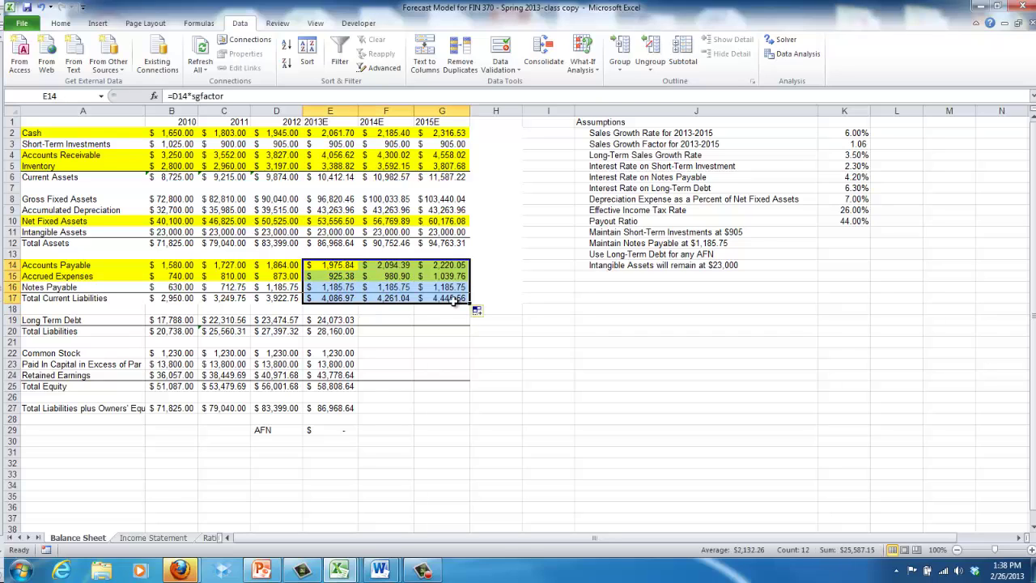
left_click(330, 322)
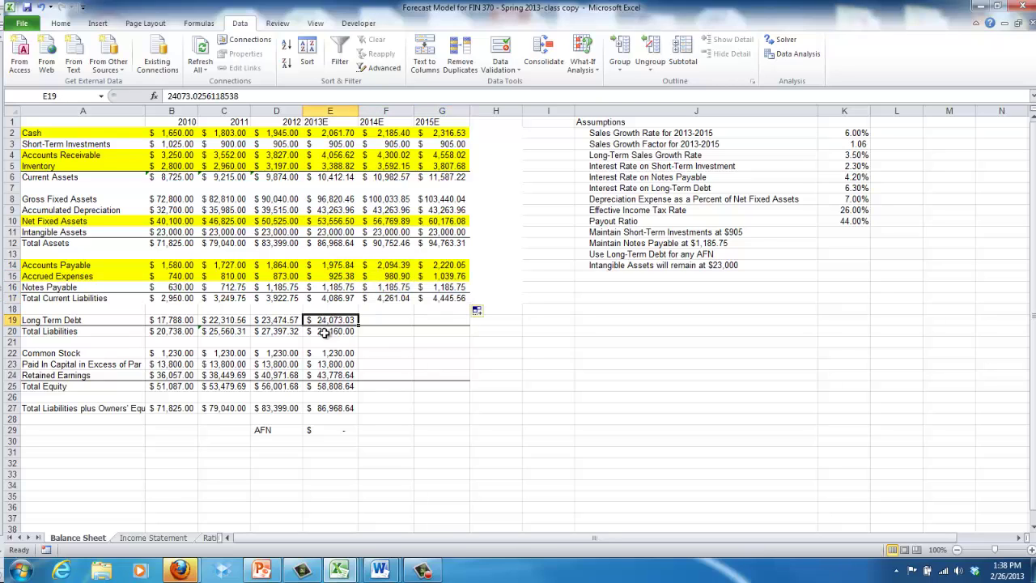
left_click(329, 332)
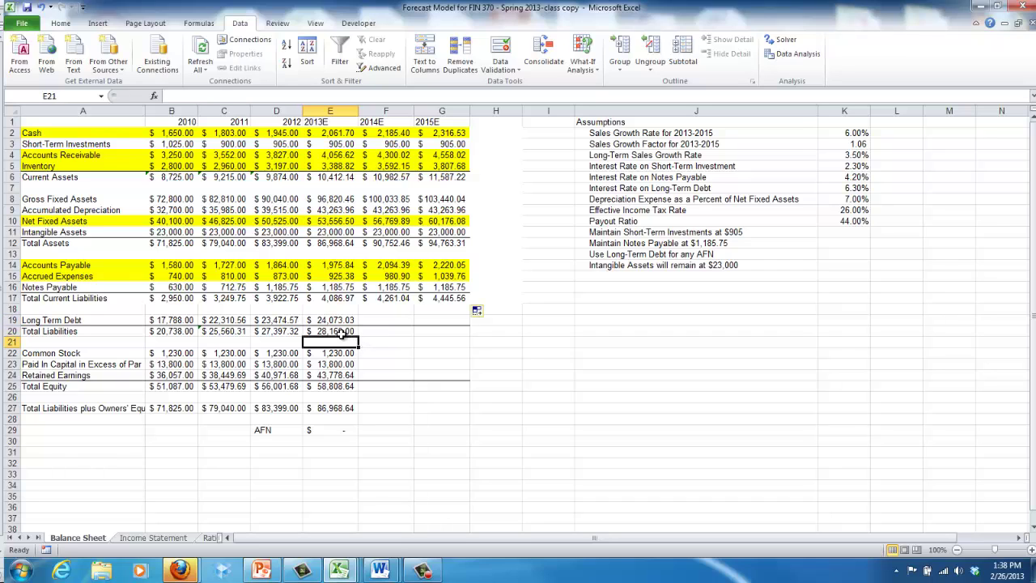
left_click_drag(359, 336, 473, 340)
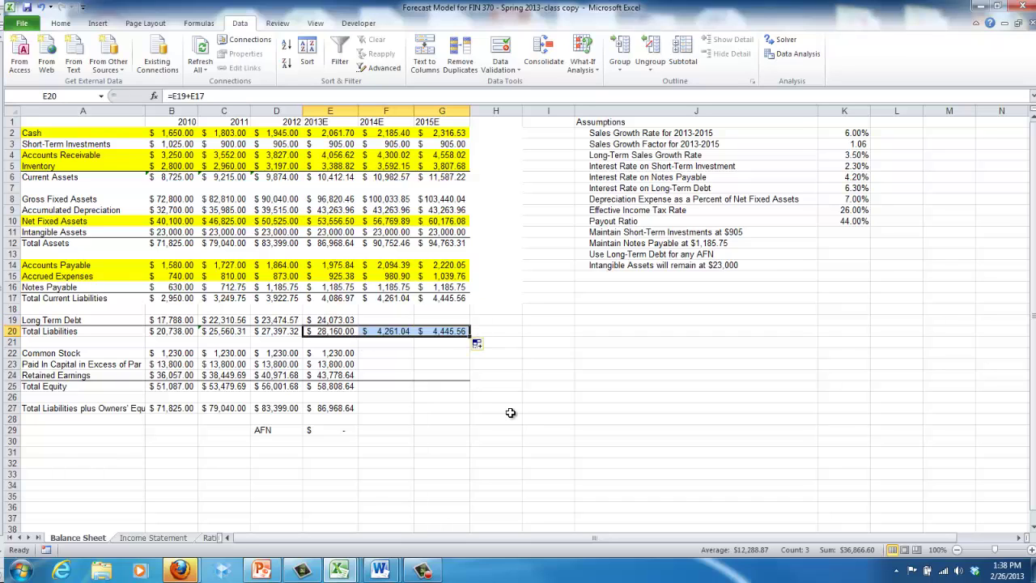
Carry 2013E Common Stock and Paid In Capital into 2014E with =E22 in F22 and =E23 in F23.
left_click(336, 353)
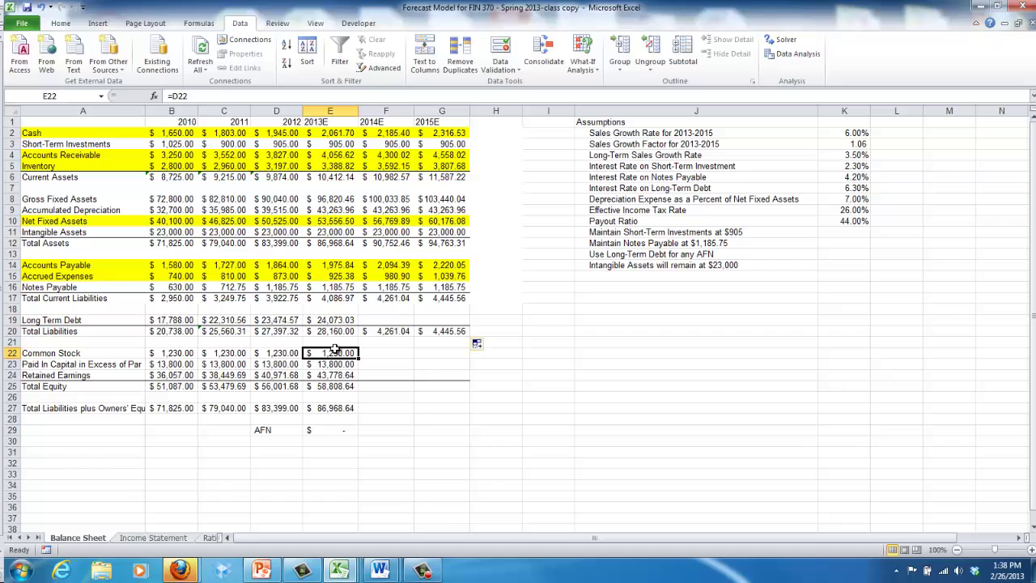
left_click(386, 348)
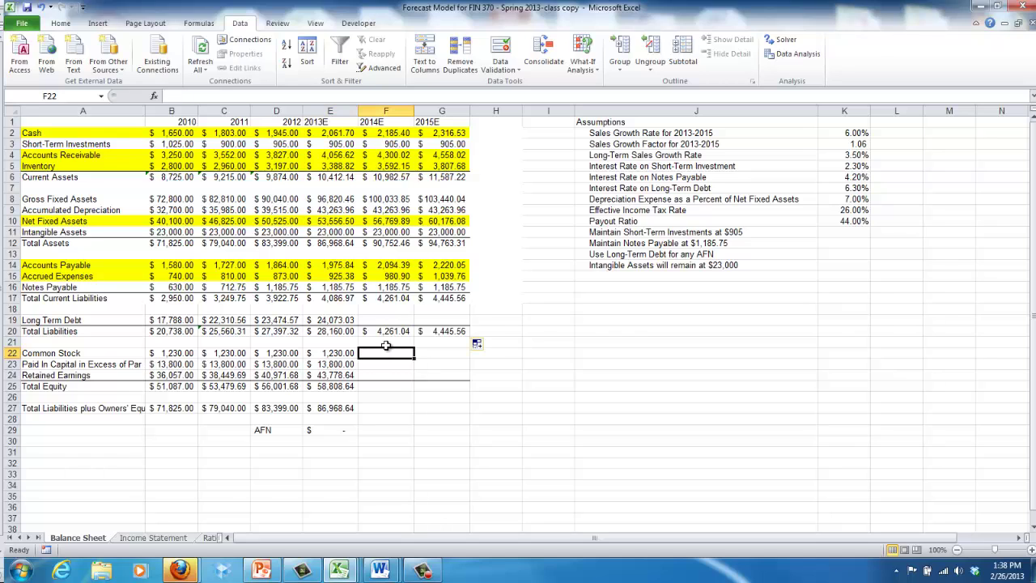
type("=e22")
key("Return")
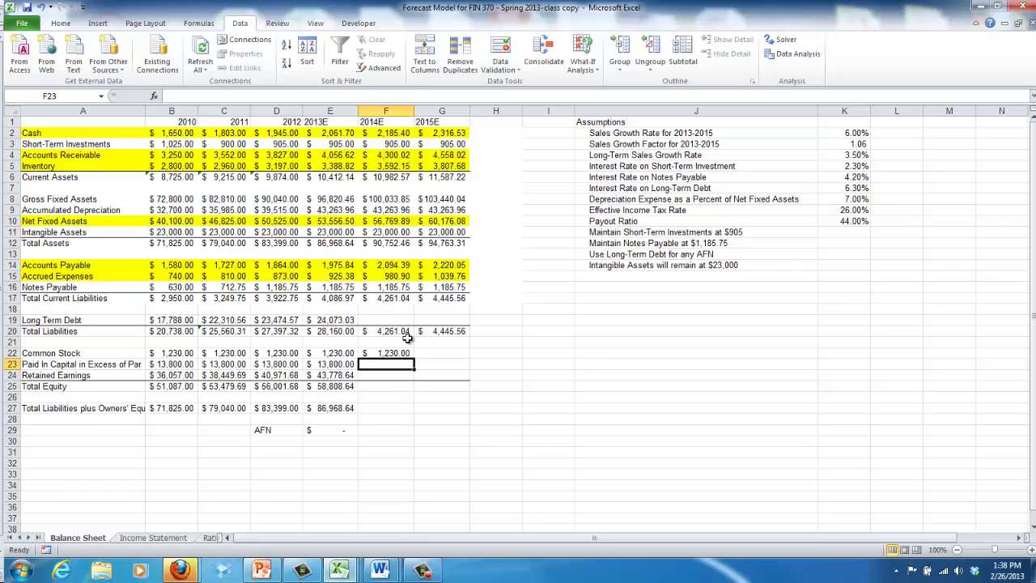
type("=e23")
key("Return")
key("Return")
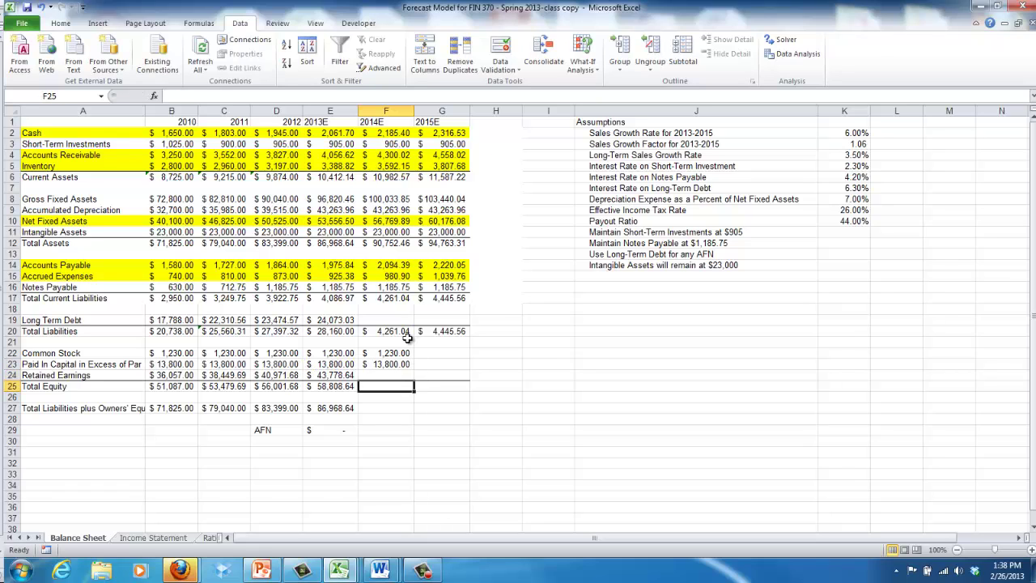
Extend the 2013E Retained Earnings formula in E24 across 2014E and 2015E.
key("Up")
key("Left")
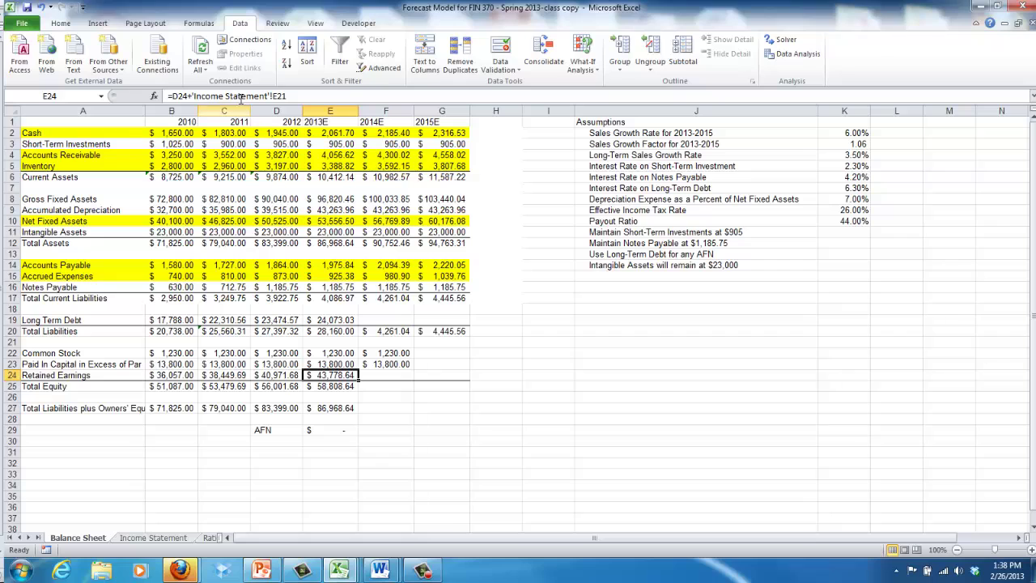
left_click_drag(358, 378, 462, 375)
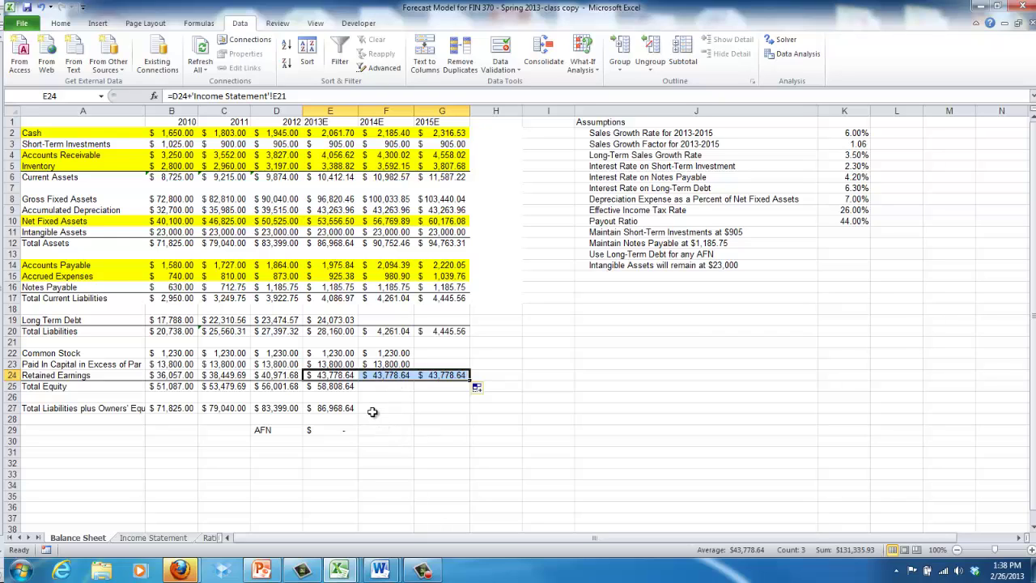
Extend the Total Liabilities plus Owners' Equity formula in E27 and the AFN formula in E29 through 2015E.
left_click(346, 411)
left_click_drag(357, 412, 462, 414)
left_click(324, 430)
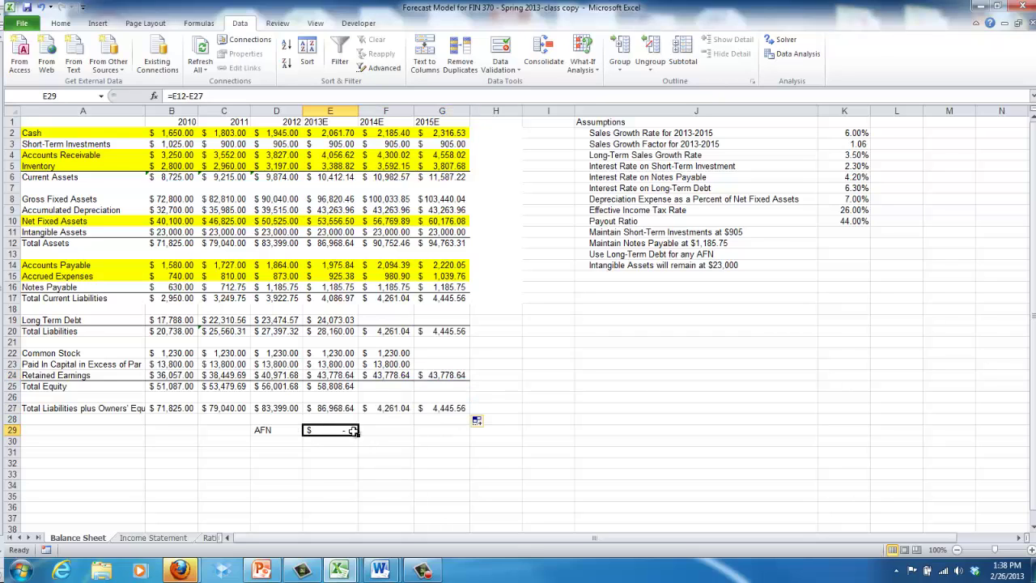
left_click(362, 437)
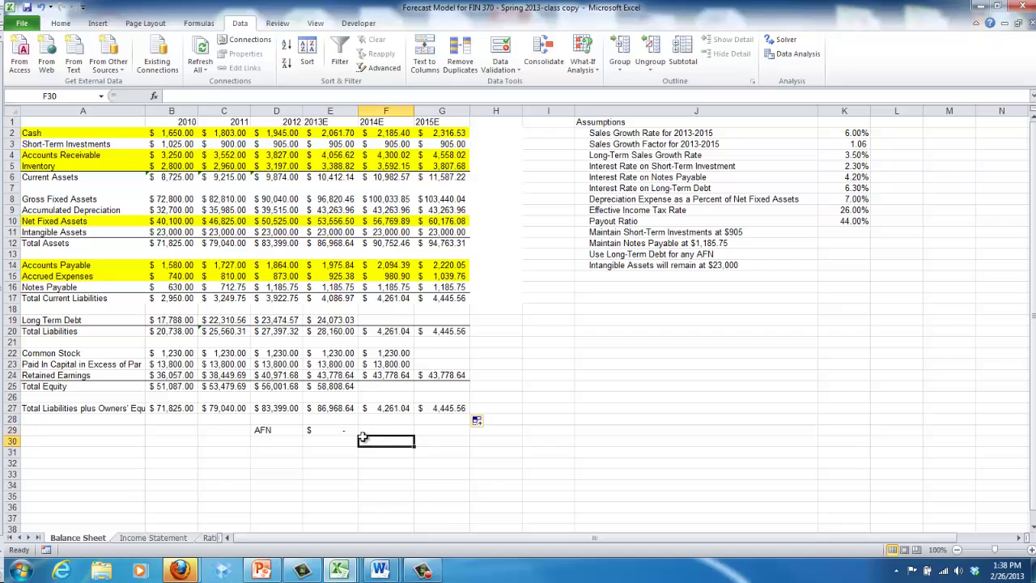
left_click(343, 433)
left_click_drag(359, 437, 463, 439)
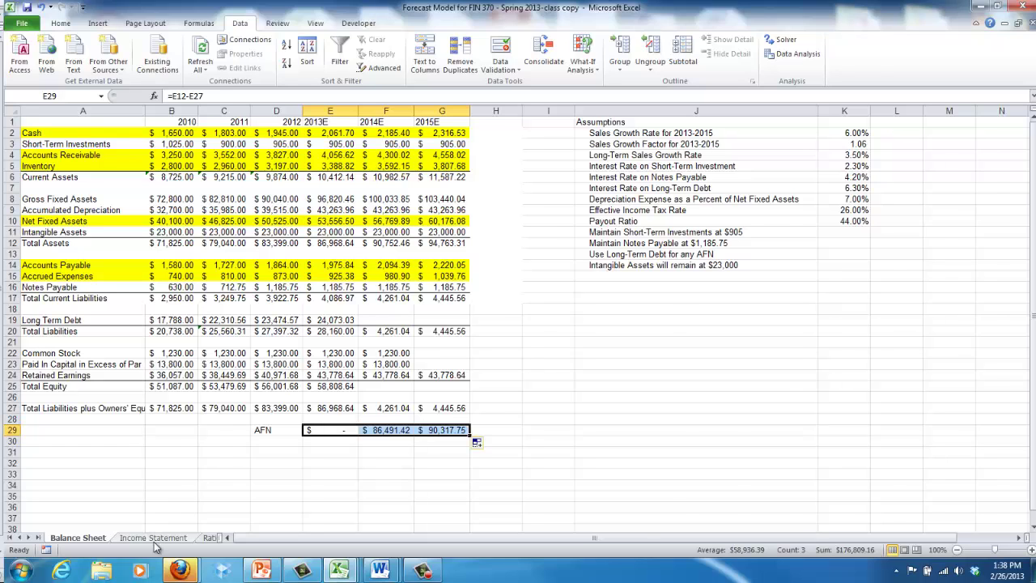
Extend the 2013E Income Statement formulas in E2:E21 through 2015E, and check the resulting Interest Expense formulas in F11 and G11.
left_click(154, 539)
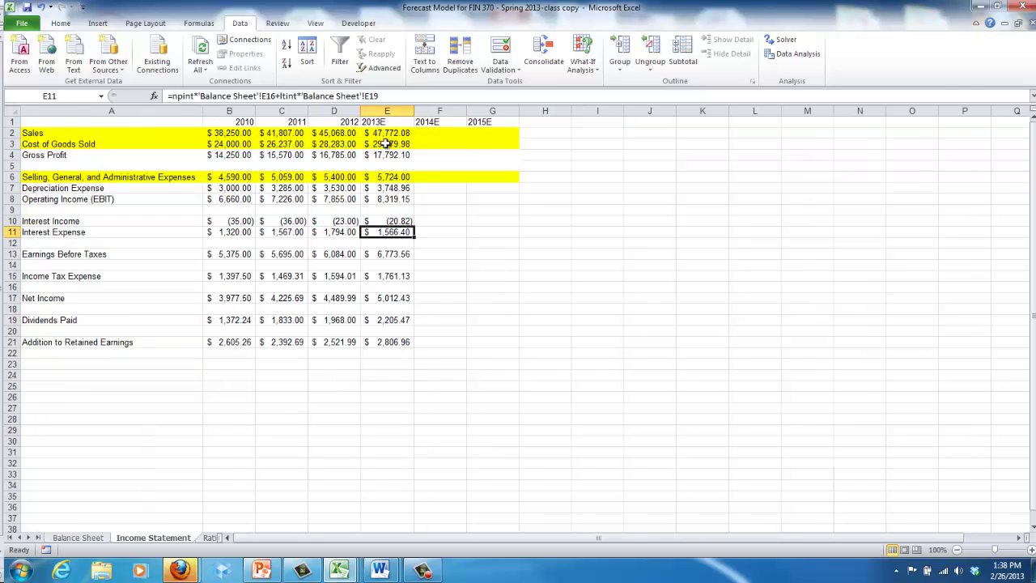
left_click_drag(388, 132, 394, 342)
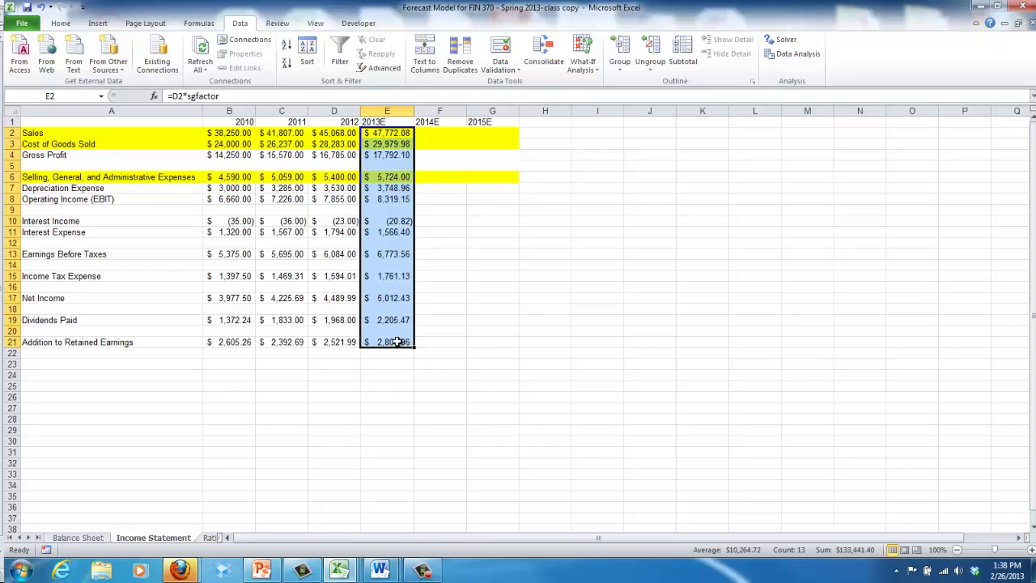
left_click_drag(414, 345, 516, 344)
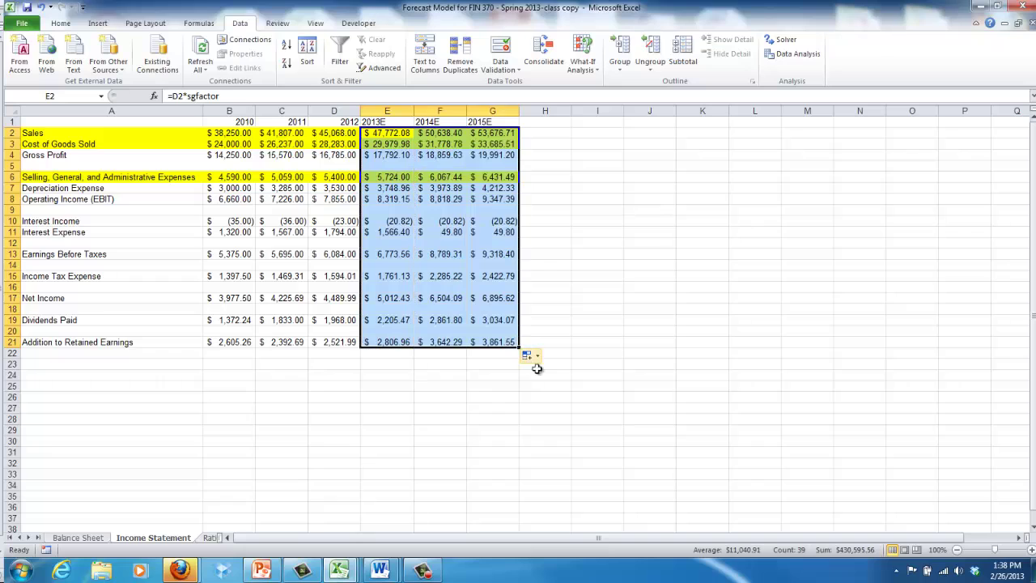
left_click(449, 399)
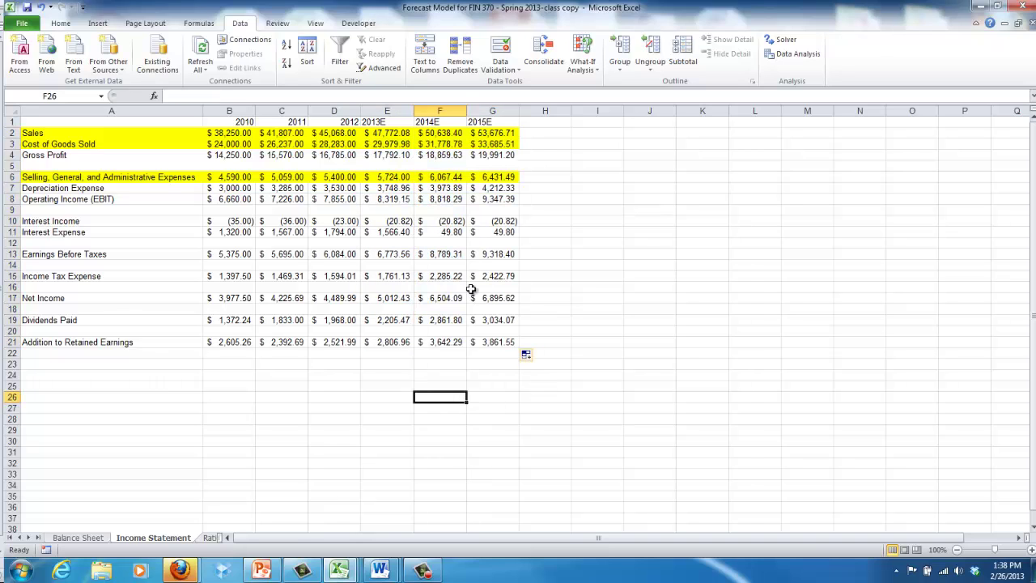
left_click(441, 233)
left_click(470, 232)
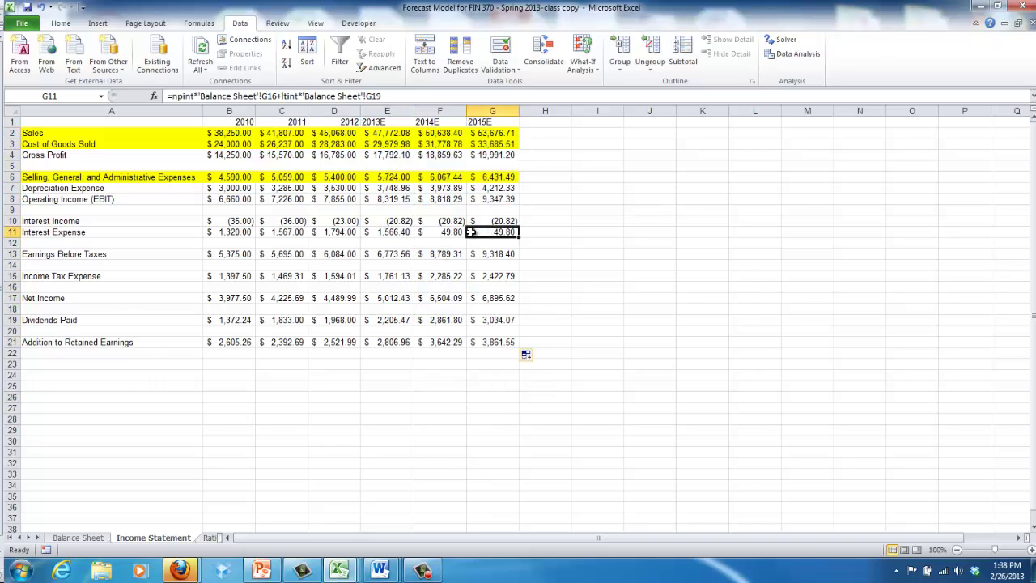
left_click(454, 232)
left_click(485, 231)
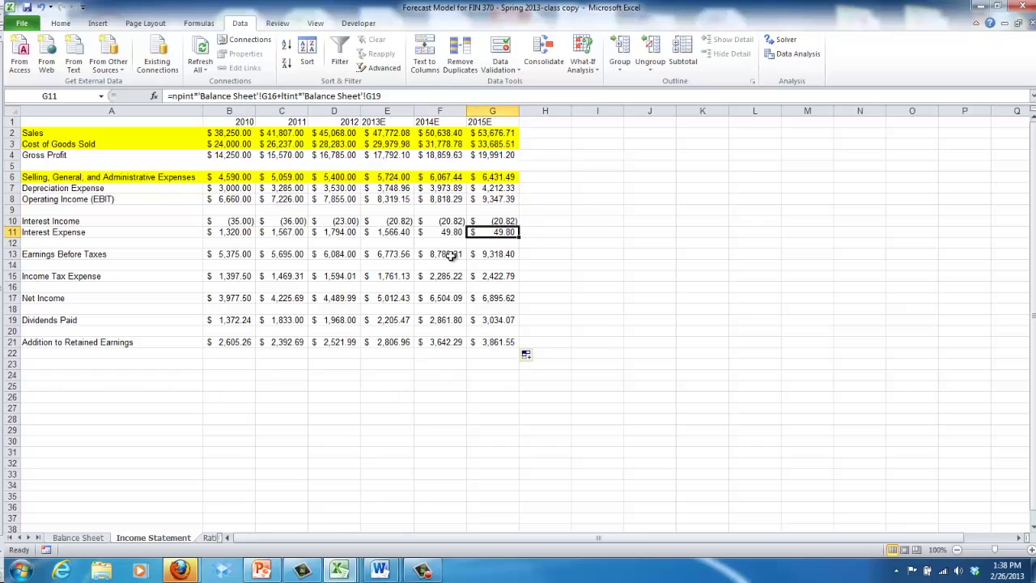
Check the 2014E AFN formula on the Balance Sheet, and extend the Total Equity formula in E25 through 2015E.
left_click(81, 537)
left_click(336, 495)
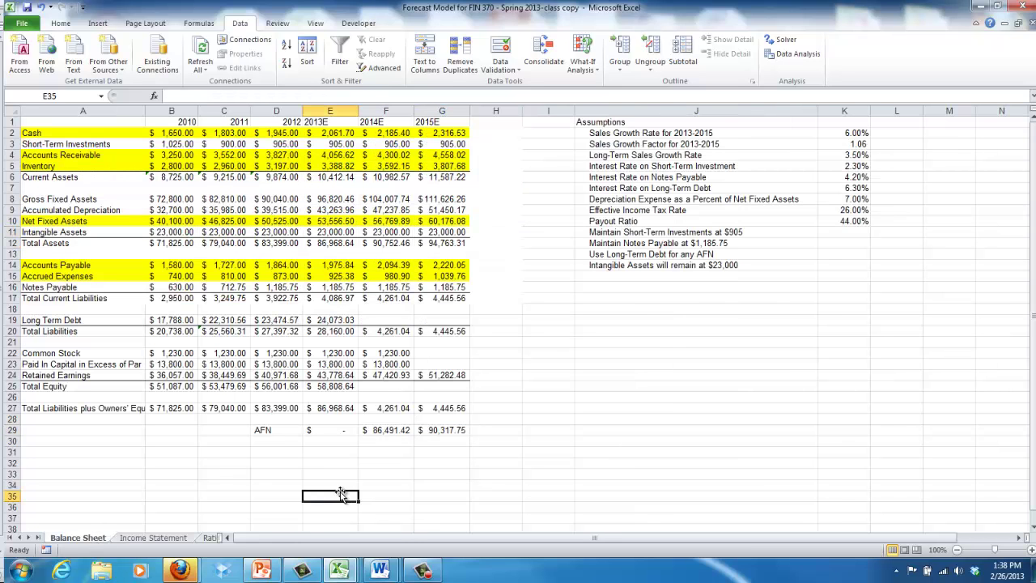
left_click(394, 431)
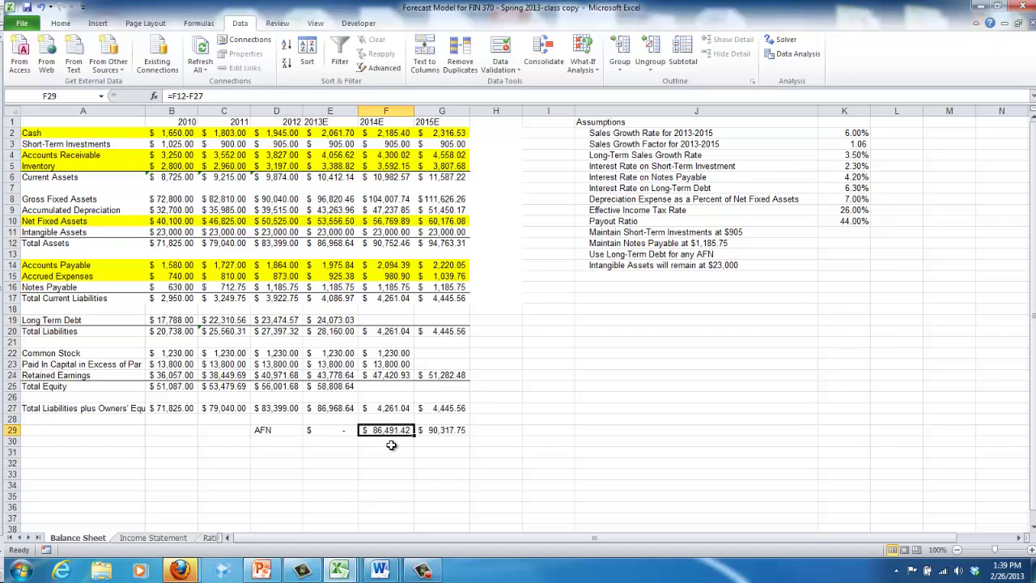
left_click(338, 387)
left_click_drag(357, 391, 443, 393)
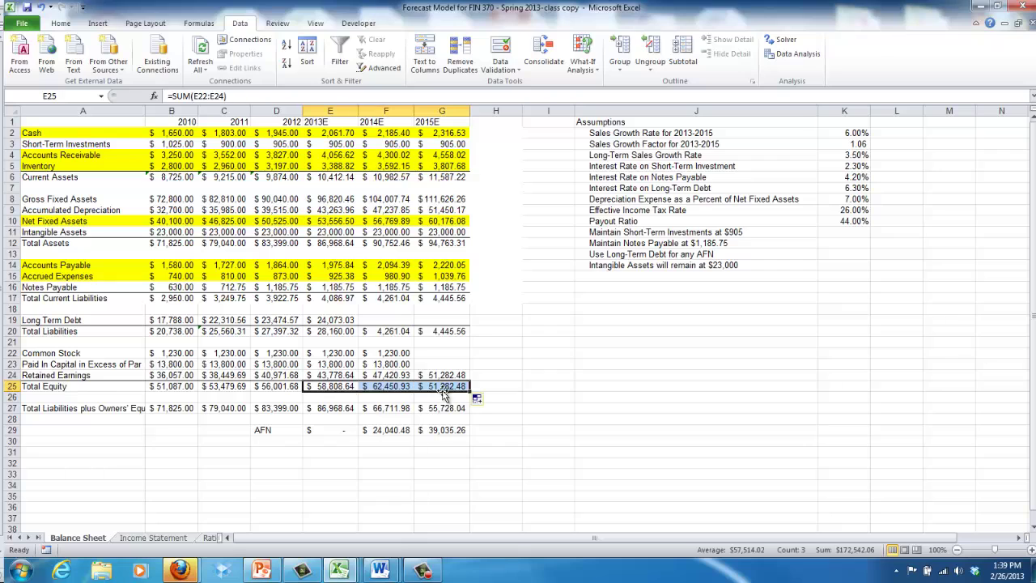
left_click(386, 452)
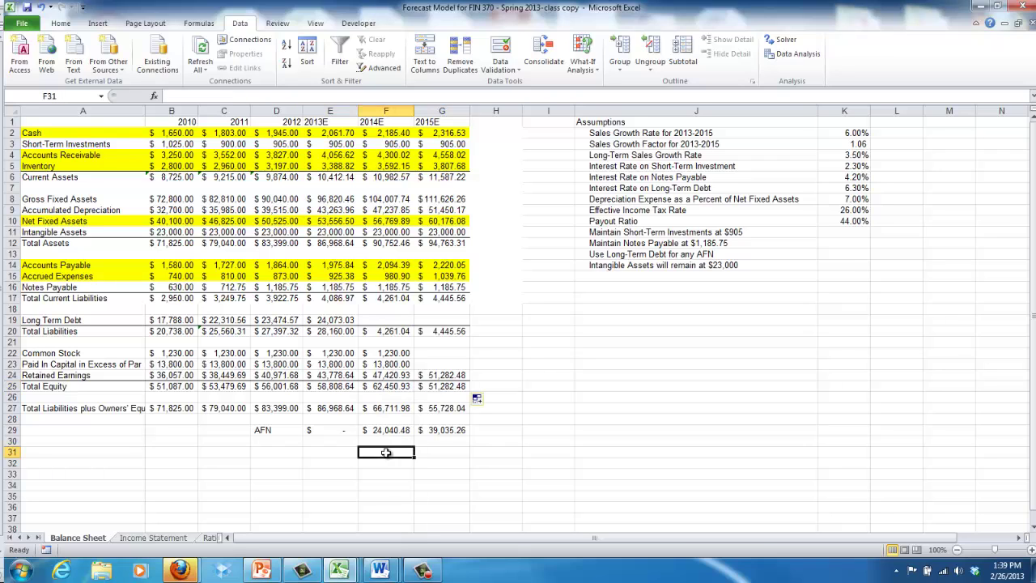
Extend the 2014E Common Stock and Paid In Capital formulas in F22 and F23 to 2015E.
right_click(391, 374)
left_click(390, 354)
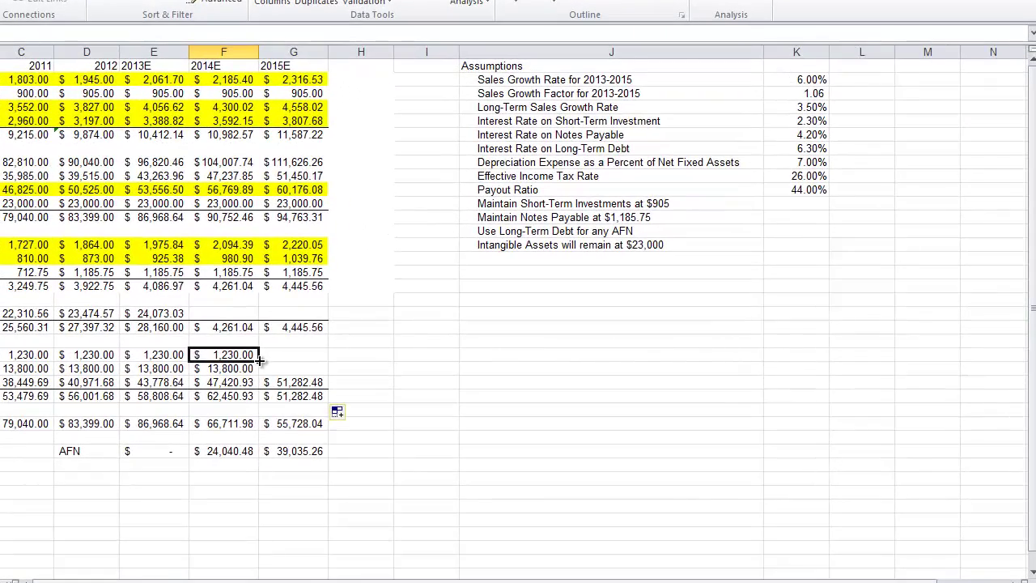
left_click_drag(259, 360, 293, 375)
left_click(235, 372)
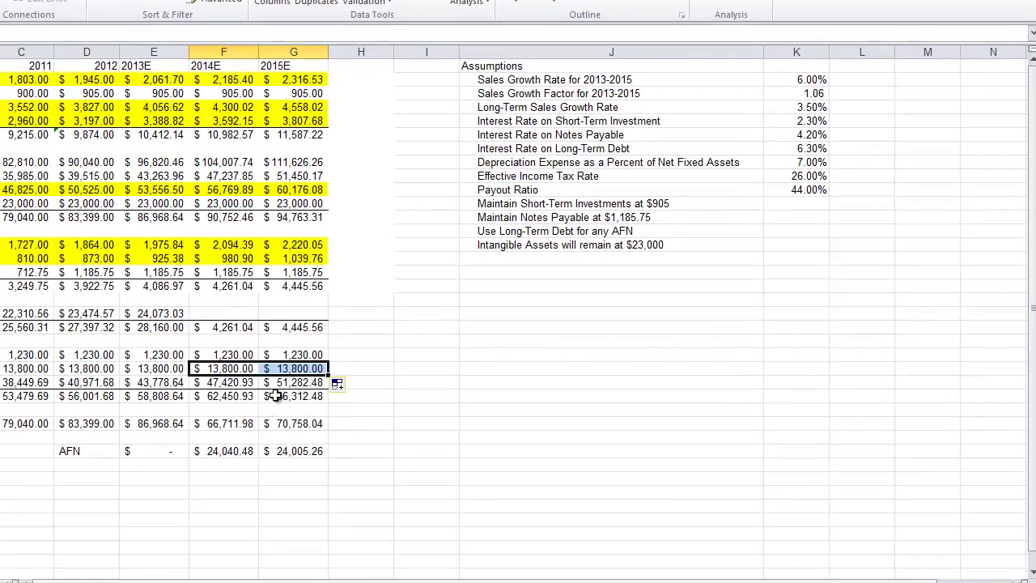
left_click(235, 464)
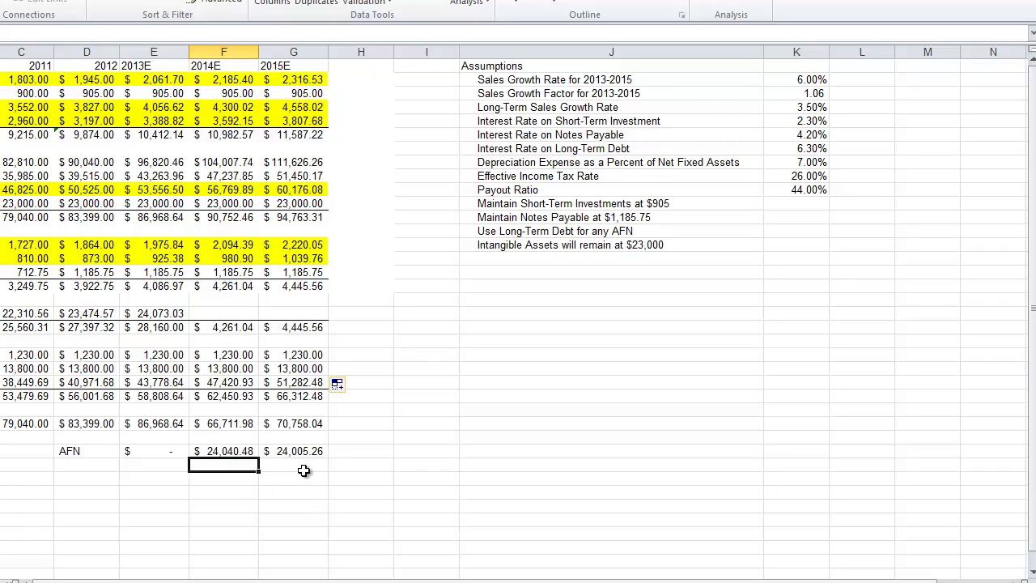
Use Goal Seek to set the 2014E AFN in F29 to 0 by changing Long Term Debt in F19.
left_click(203, 317)
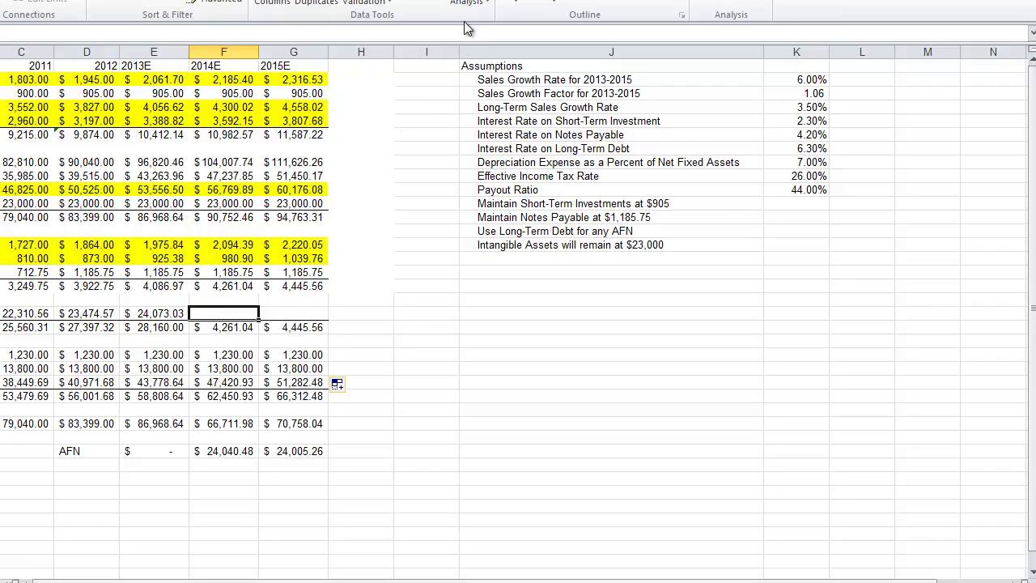
left_click(215, 382)
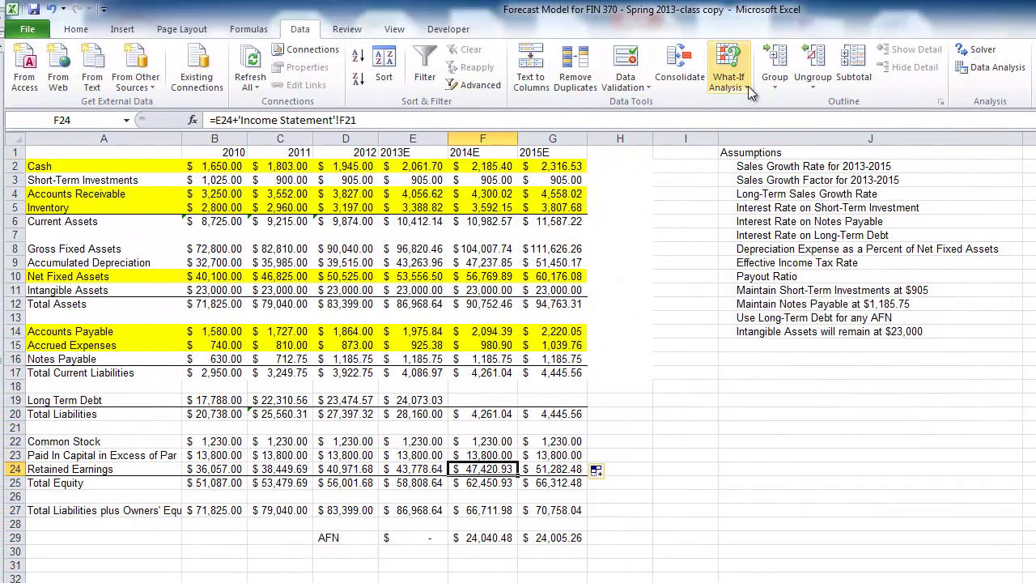
left_click(608, 40)
left_click(750, 126)
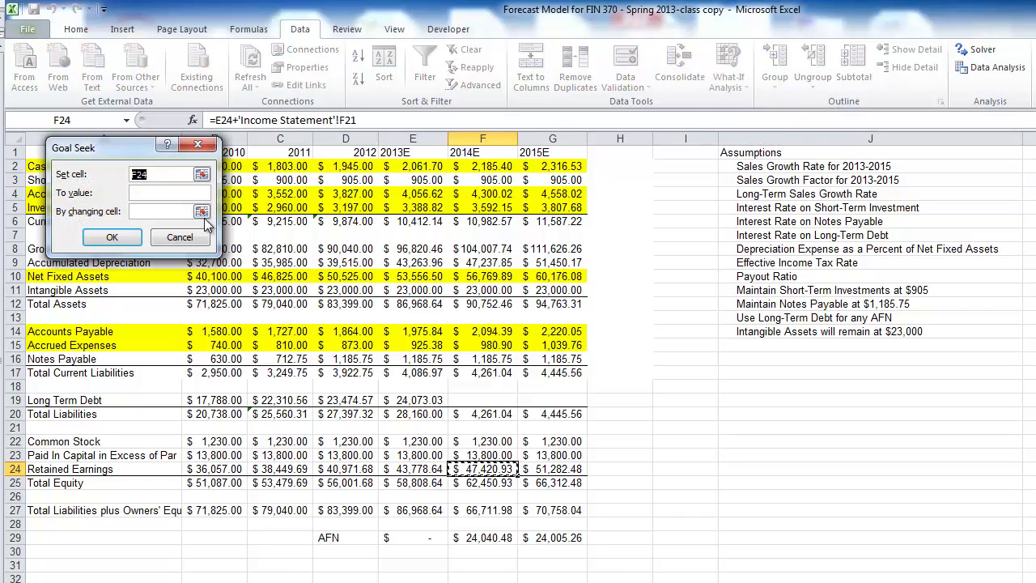
left_click(479, 538)
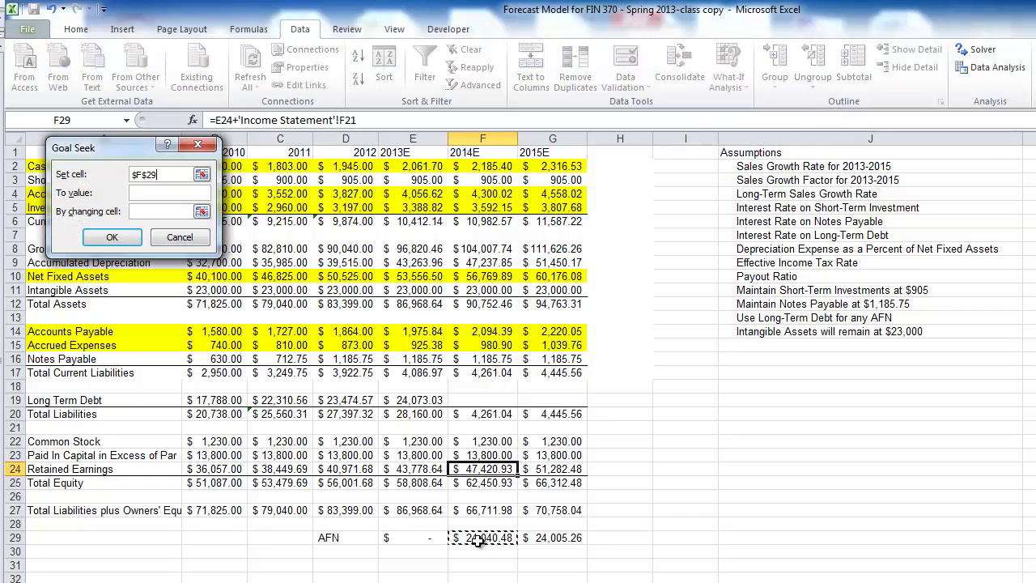
left_click(182, 193)
left_click(502, 400)
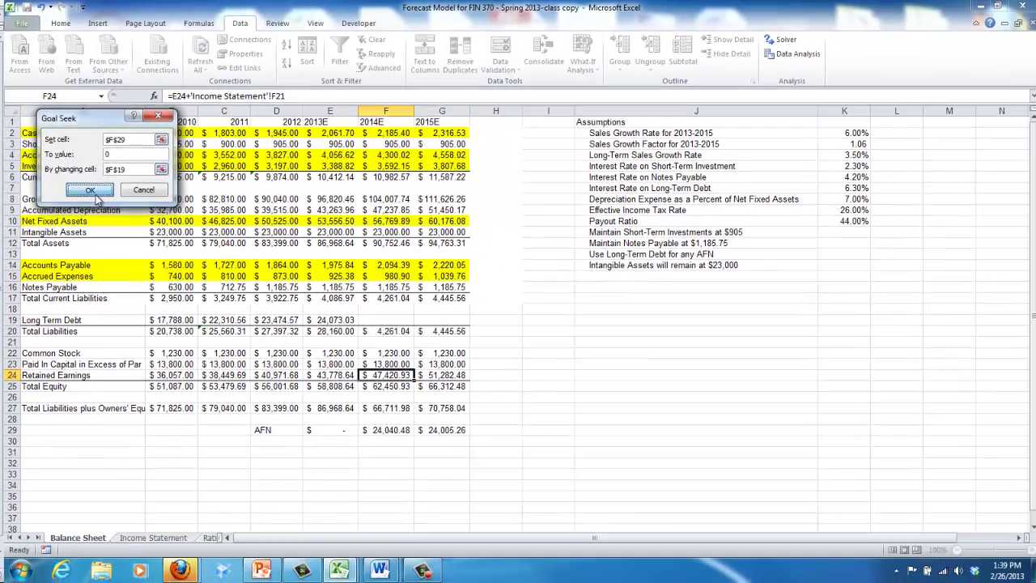
left_click(116, 240)
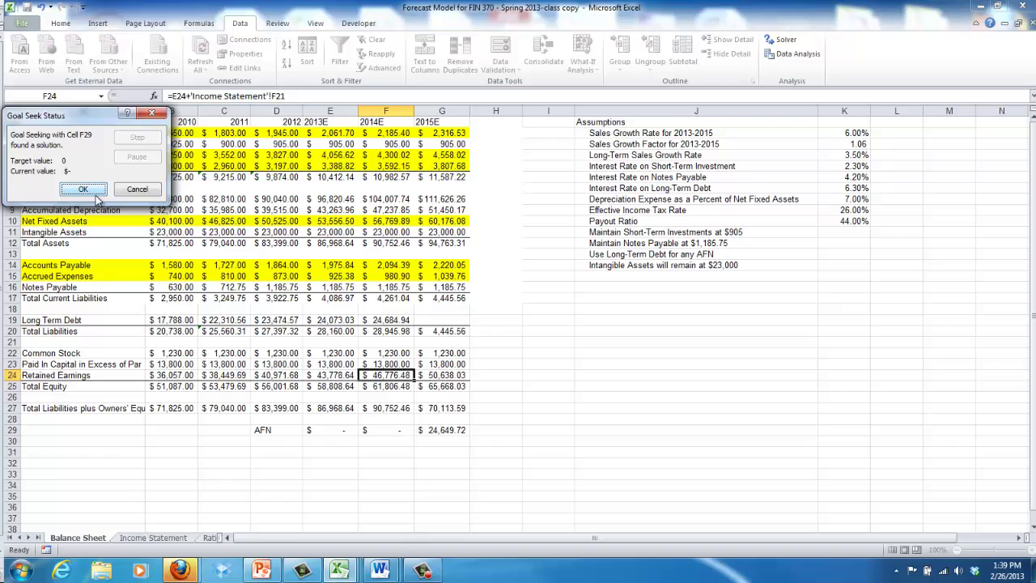
left_click(84, 190)
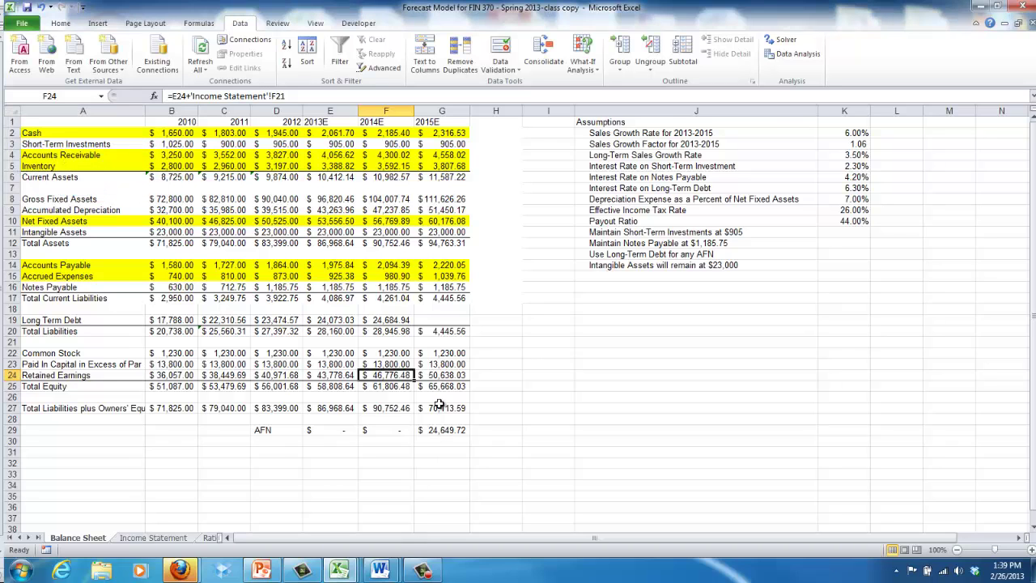
Use Goal Seek to set the 2015E AFN in G29 to 0 by changing Long Term Debt in G19.
left_click(441, 429)
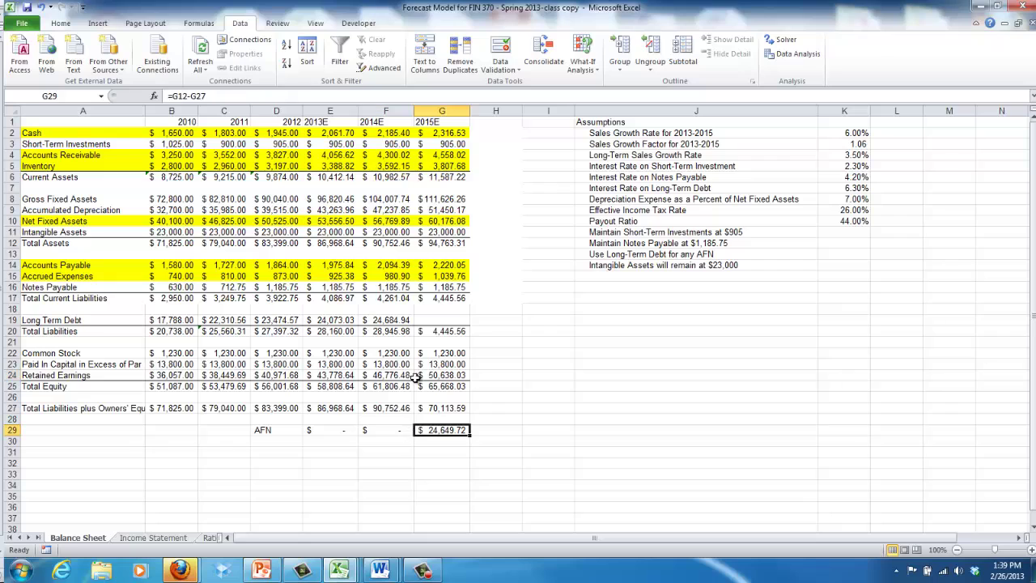
left_click(582, 63)
left_click(606, 98)
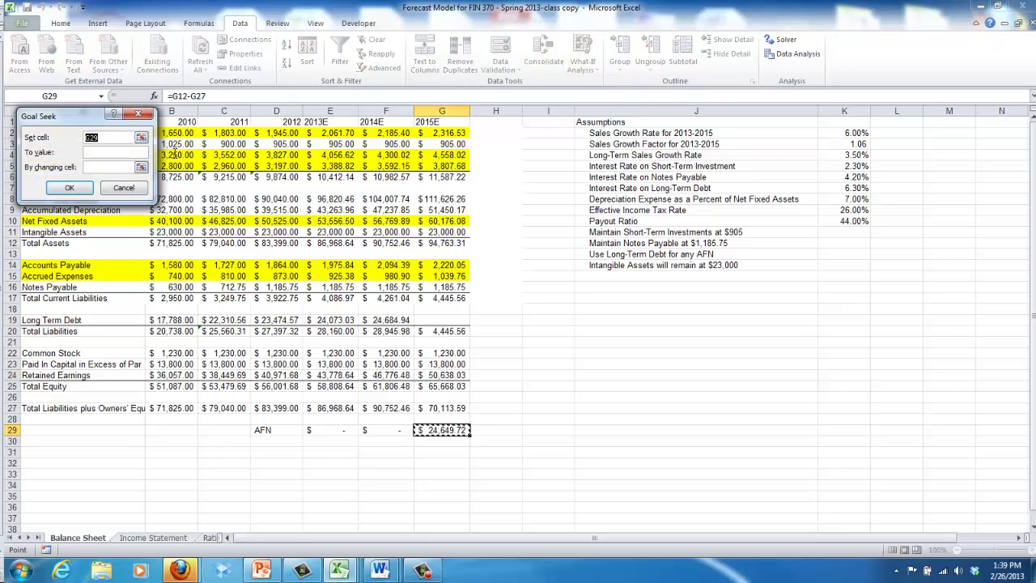
left_click(115, 154)
left_click(107, 167)
left_click(431, 320)
left_click(70, 188)
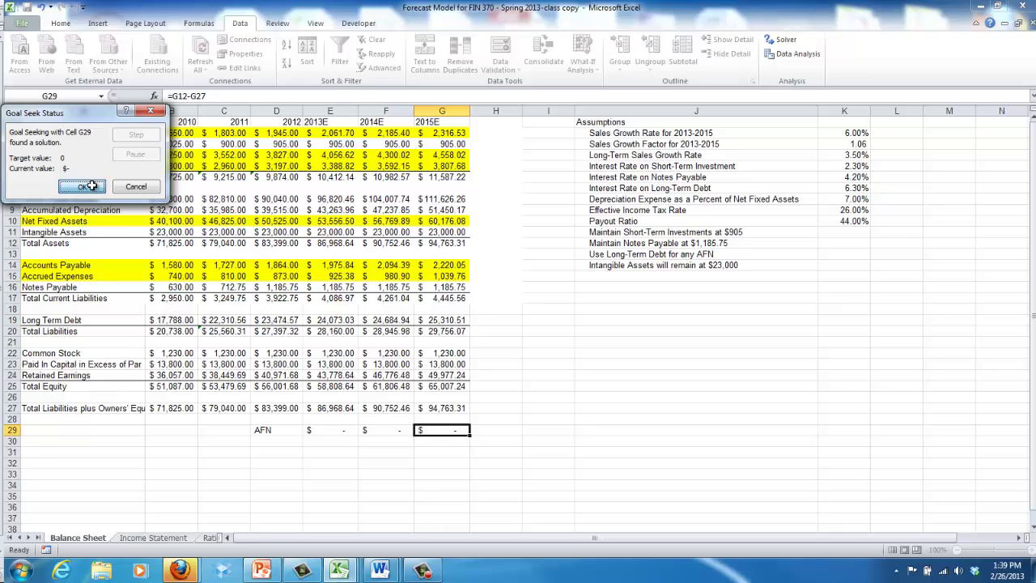
left_click(87, 186)
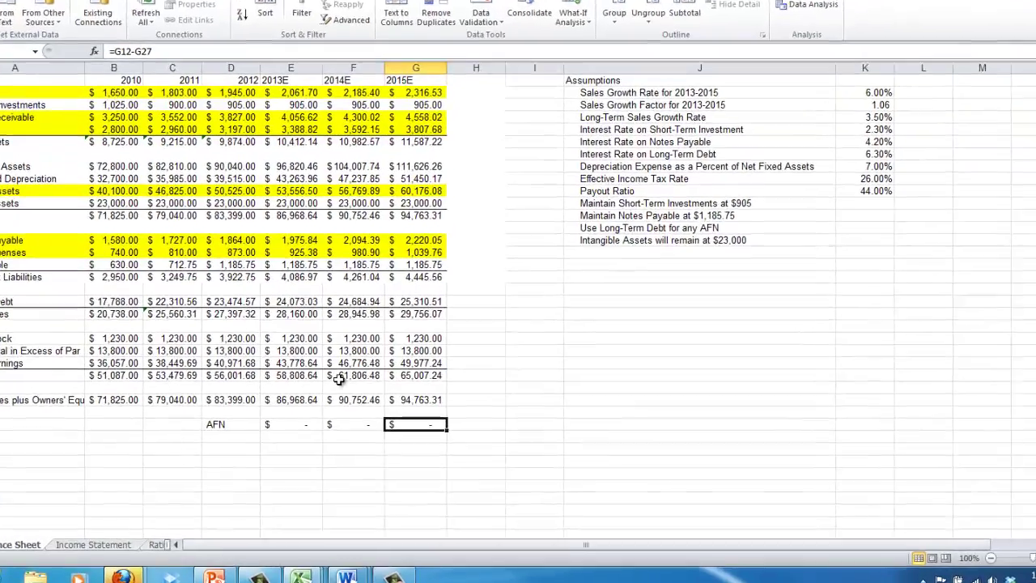
left_click(537, 433)
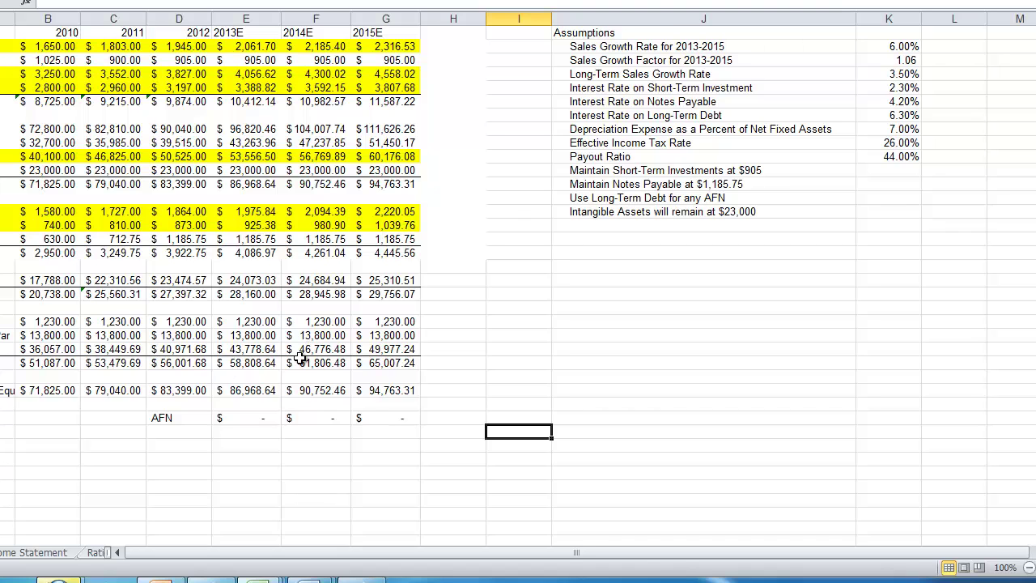
Extend the 2012 ratio formulas in D4:D27 of the Ratios sheet through 2015E.
left_click(53, 553)
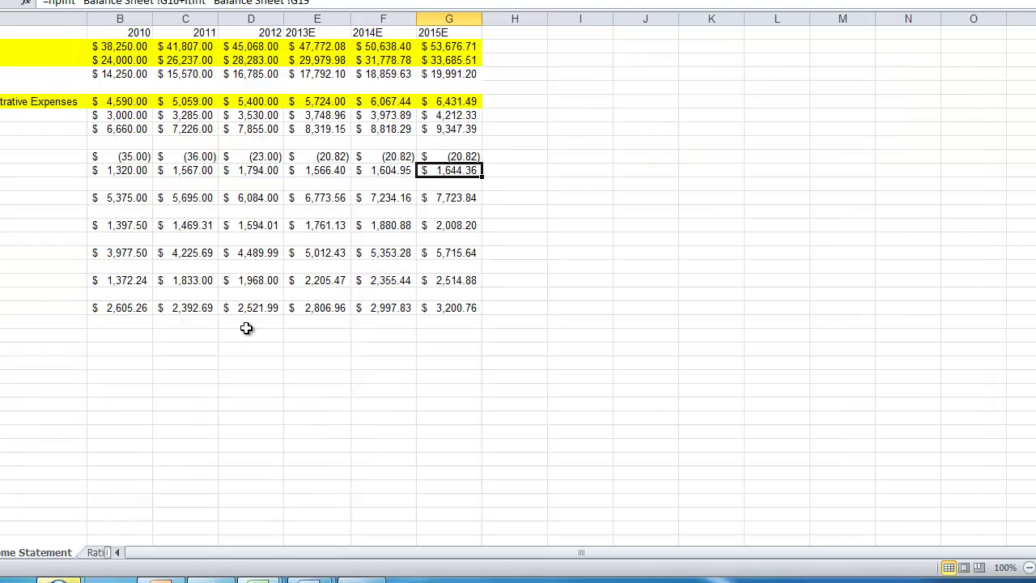
left_click(2, 554)
left_click(8, 556)
left_click(97, 553)
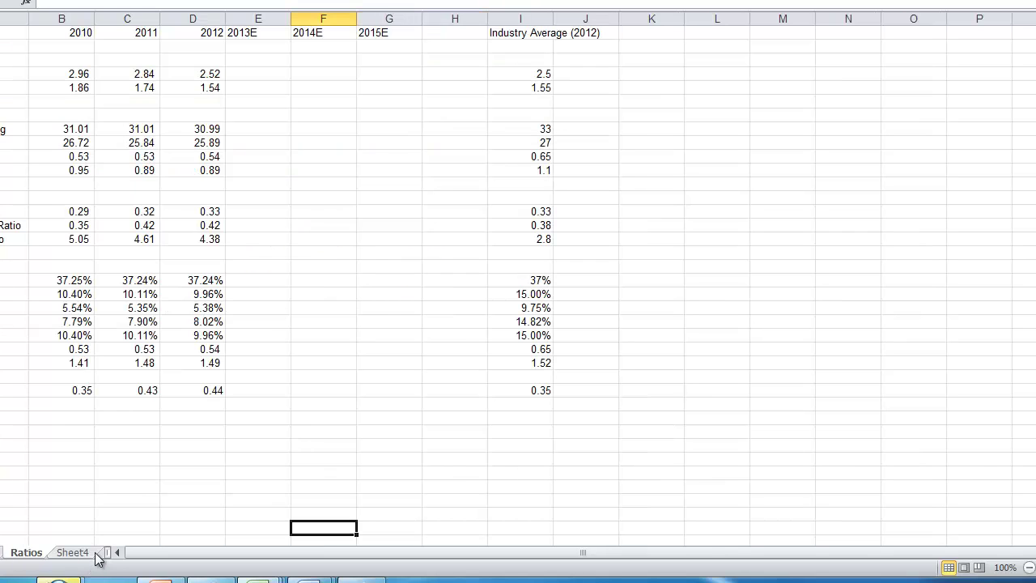
left_click(186, 74)
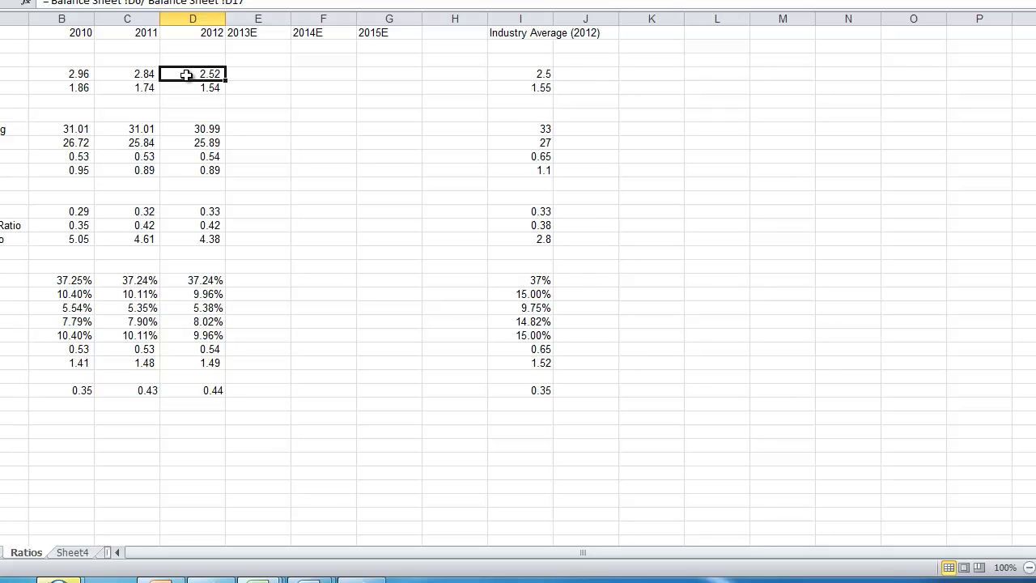
left_click_drag(186, 75, 404, 398)
left_click(385, 430)
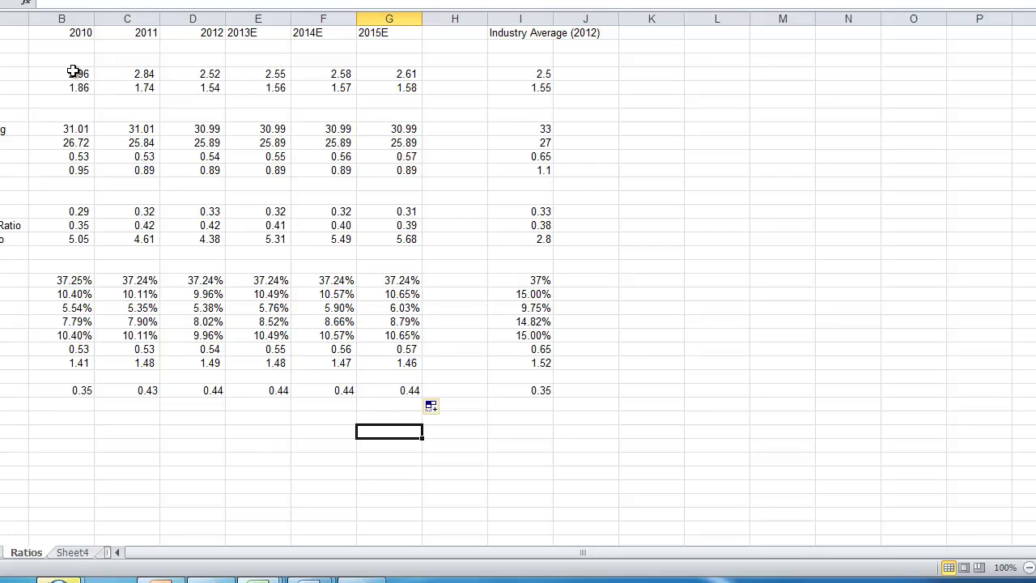
Compare the 2010–2012 Current and Quick Ratios with their 2013E–2015E forecasts, leaving the cells in place.
left_click_drag(73, 71, 174, 68)
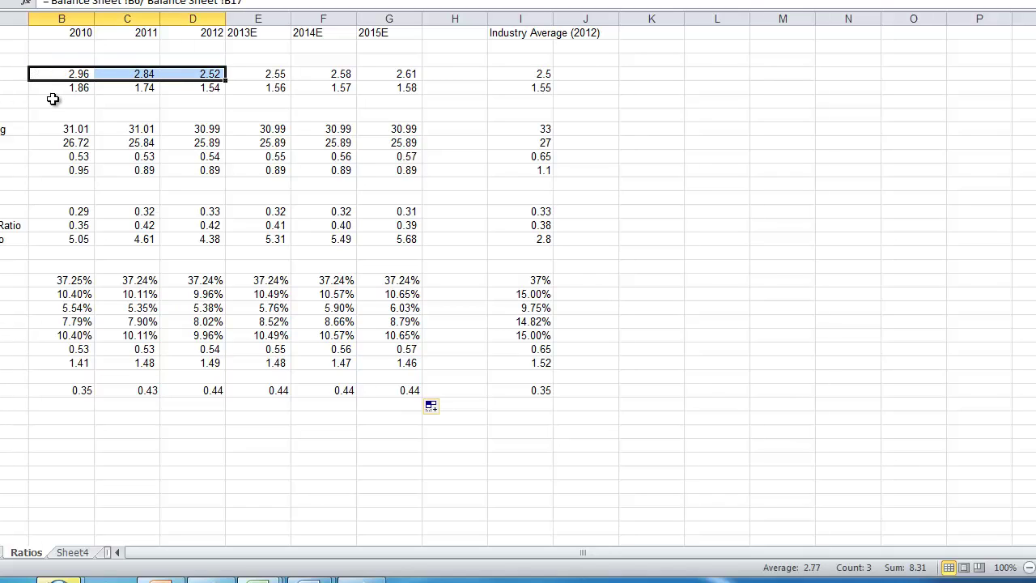
left_click_drag(48, 91, 166, 93)
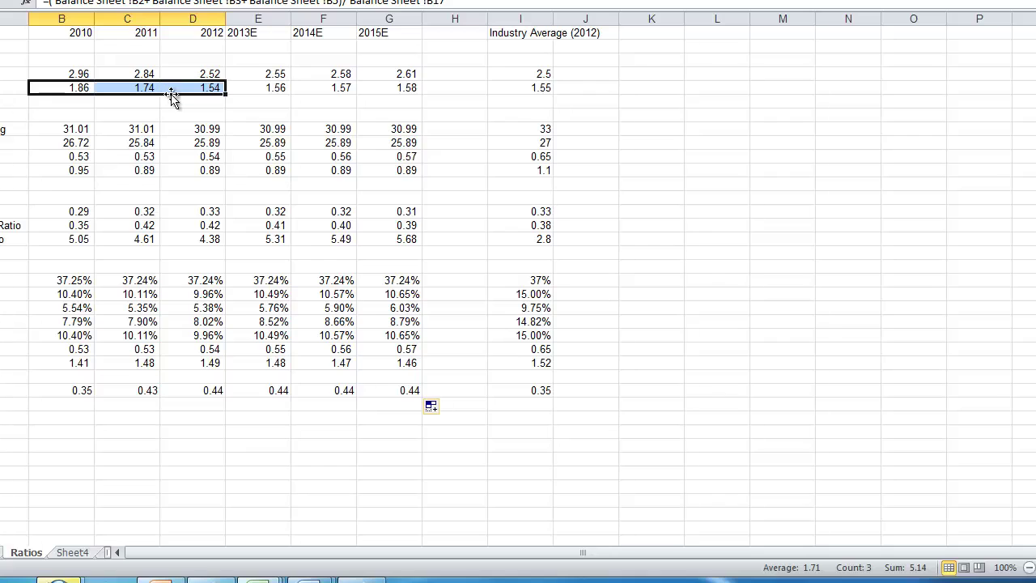
left_click(81, 73)
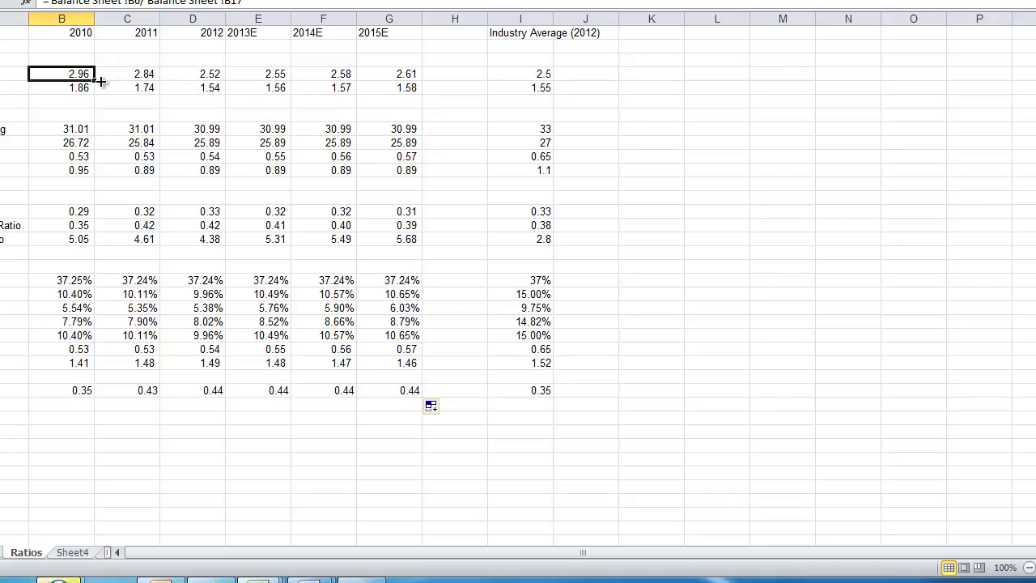
left_click_drag(96, 76, 173, 77)
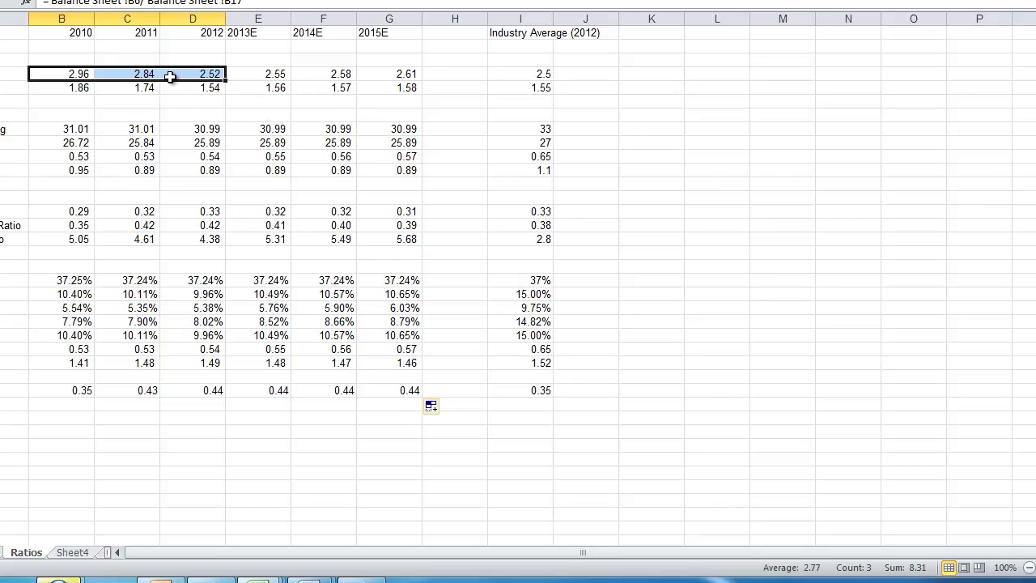
left_click(256, 100)
left_click_drag(277, 76, 401, 74)
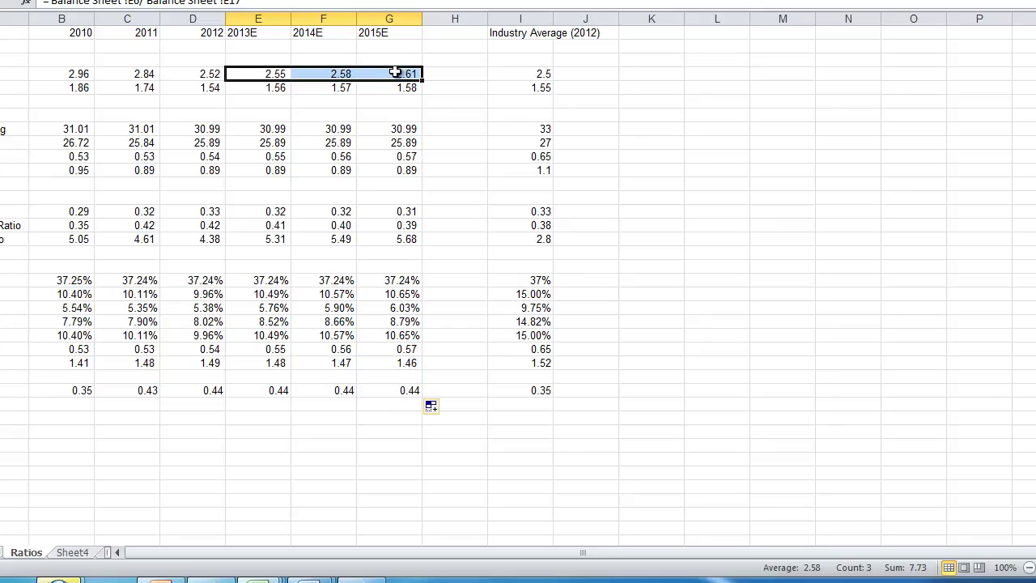
left_click_drag(276, 85, 267, 103)
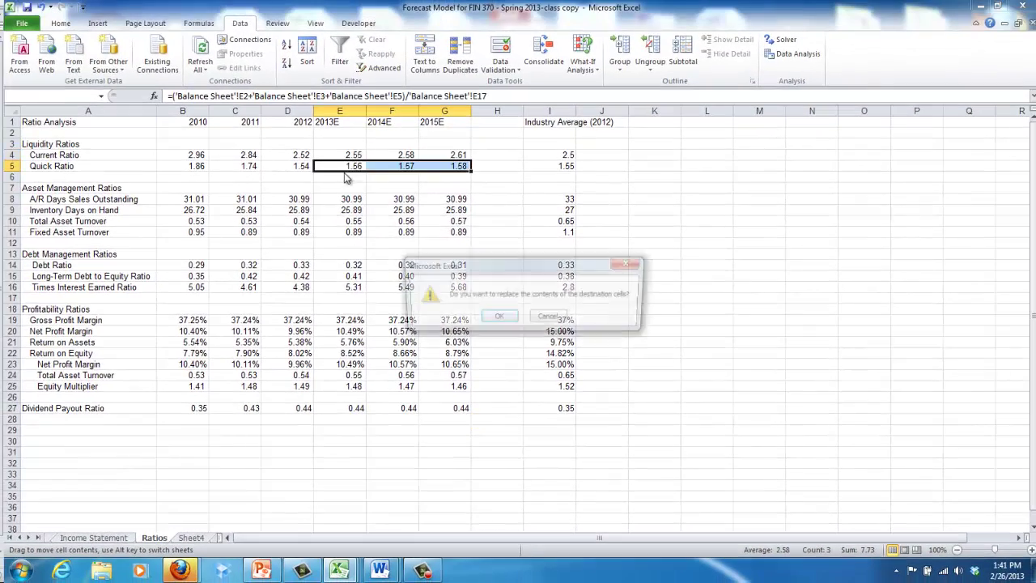
left_click(550, 322)
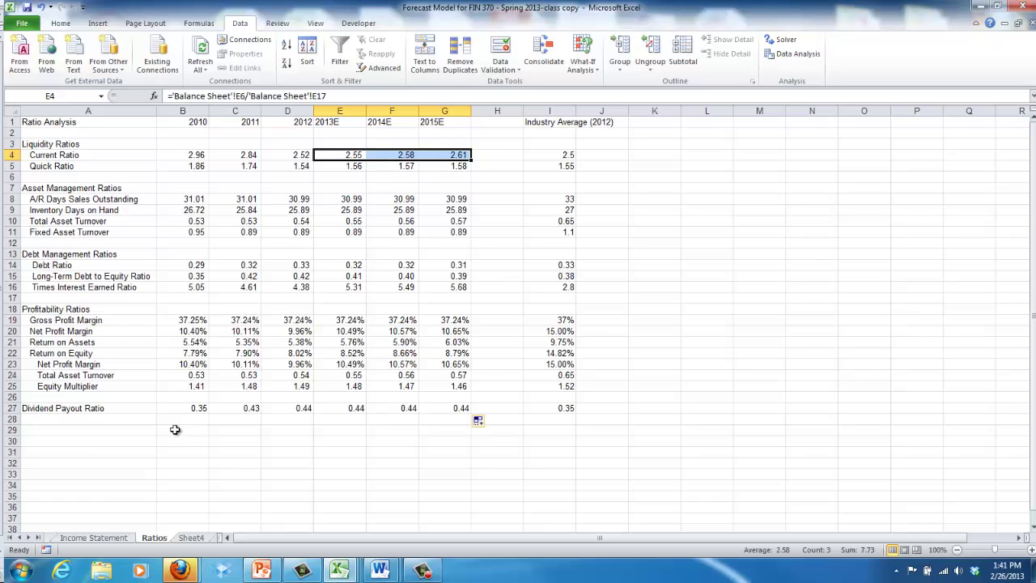
Review the Balance Sheet and Income Statement forecasts for what drives the liquidity ratios, and return to the Ratios sheet.
left_click(20, 538)
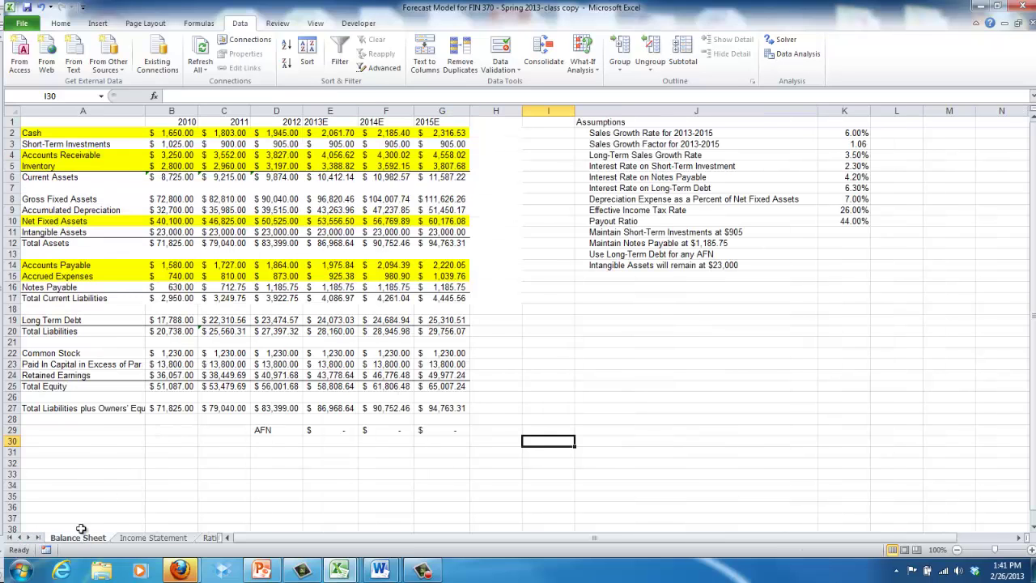
left_click(78, 537)
left_click(153, 538)
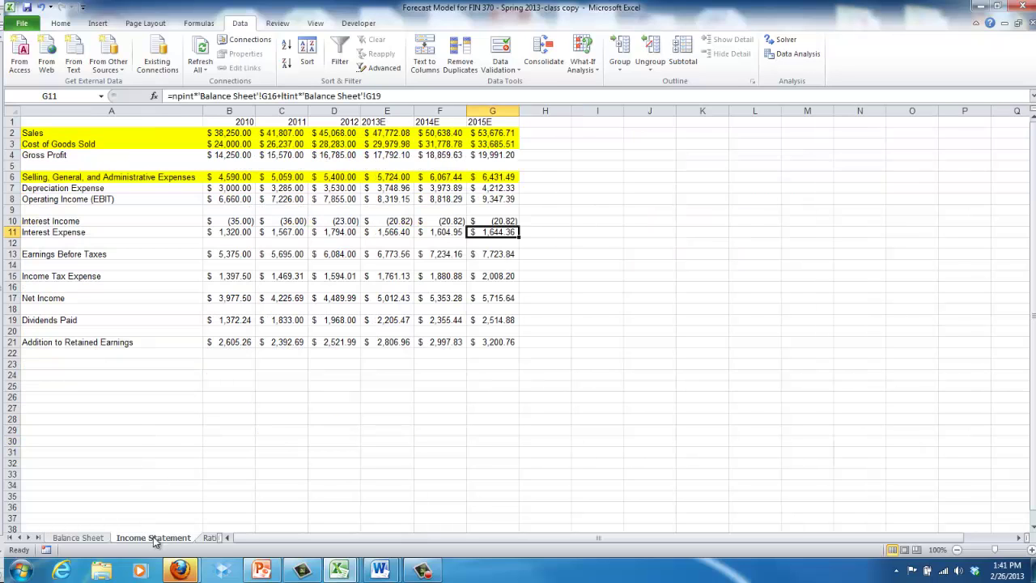
left_click(208, 538)
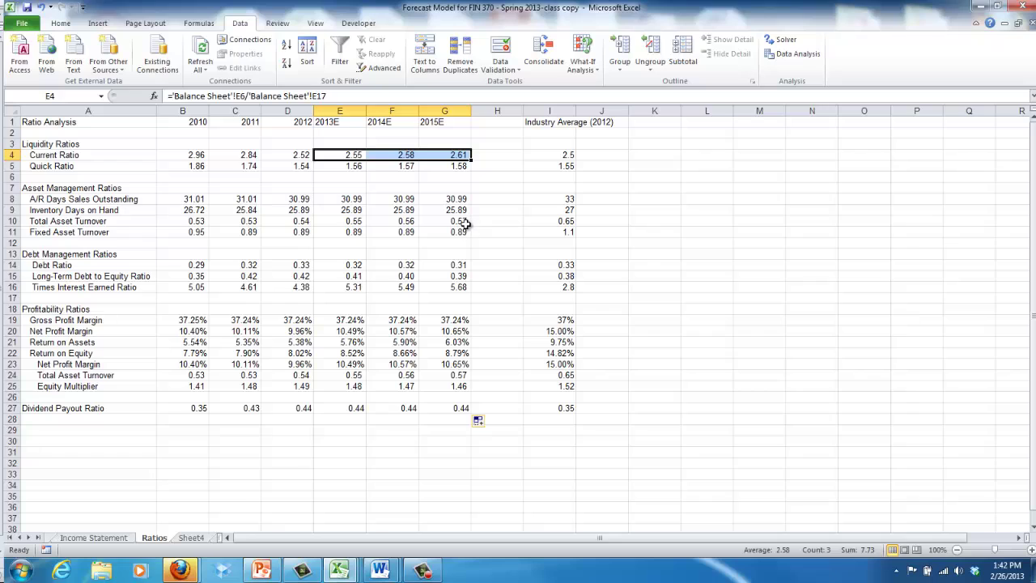
Compare the asset management and debt management ratios, including Fixed Asset Turnover and Times Interest Earned, with the industry averages.
left_click(562, 231)
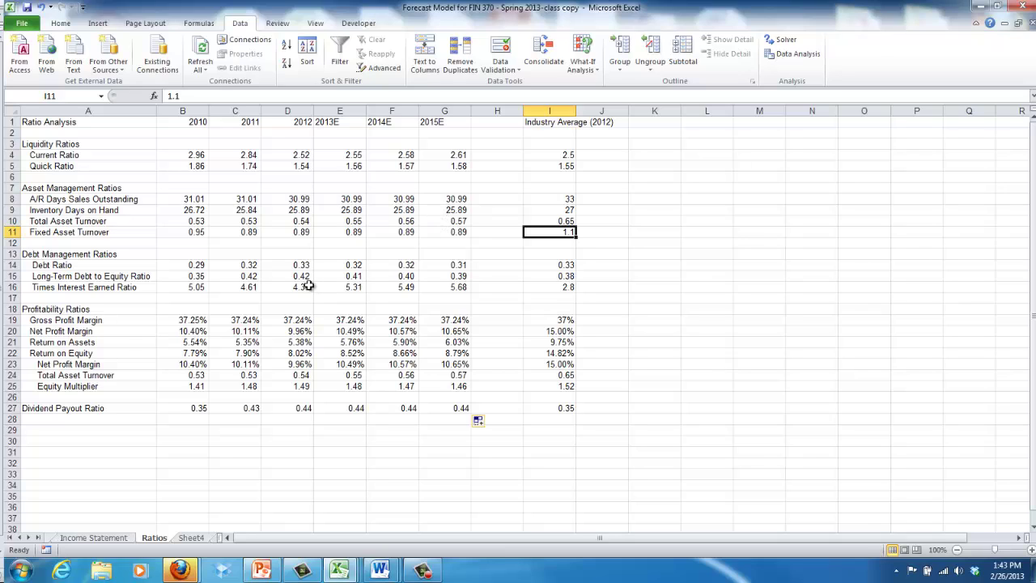
left_click(201, 268)
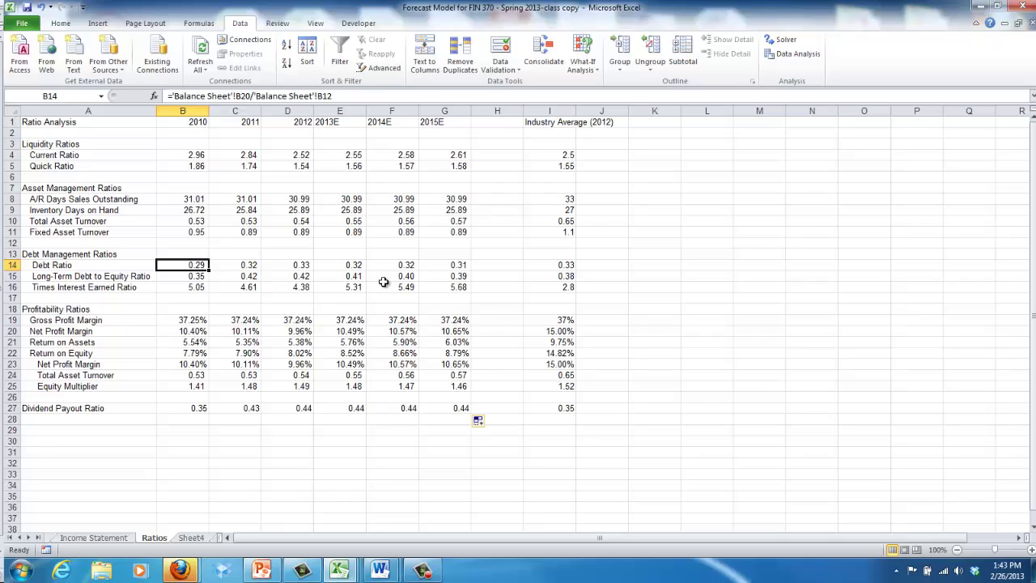
left_click(172, 287)
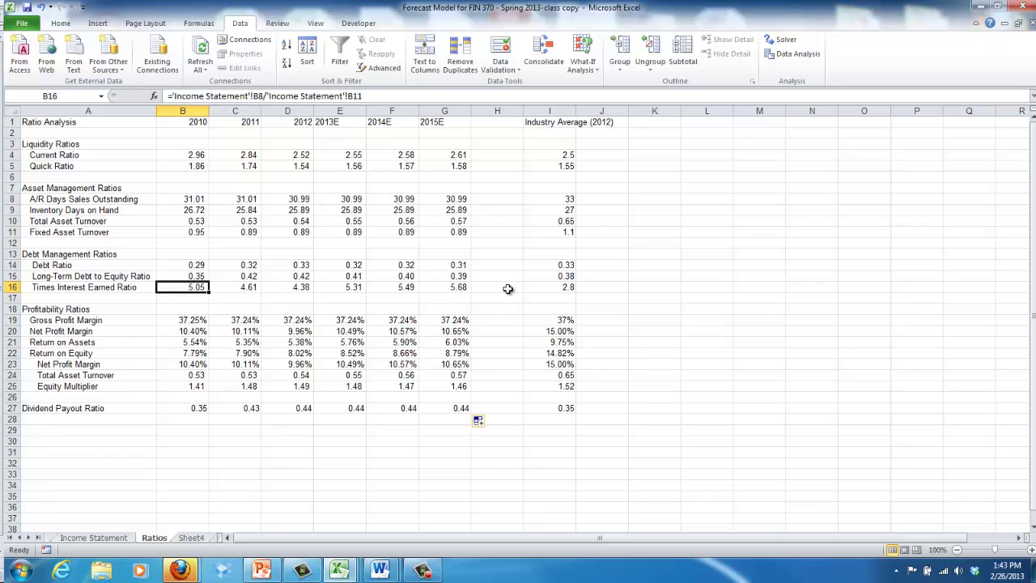
left_click(534, 292)
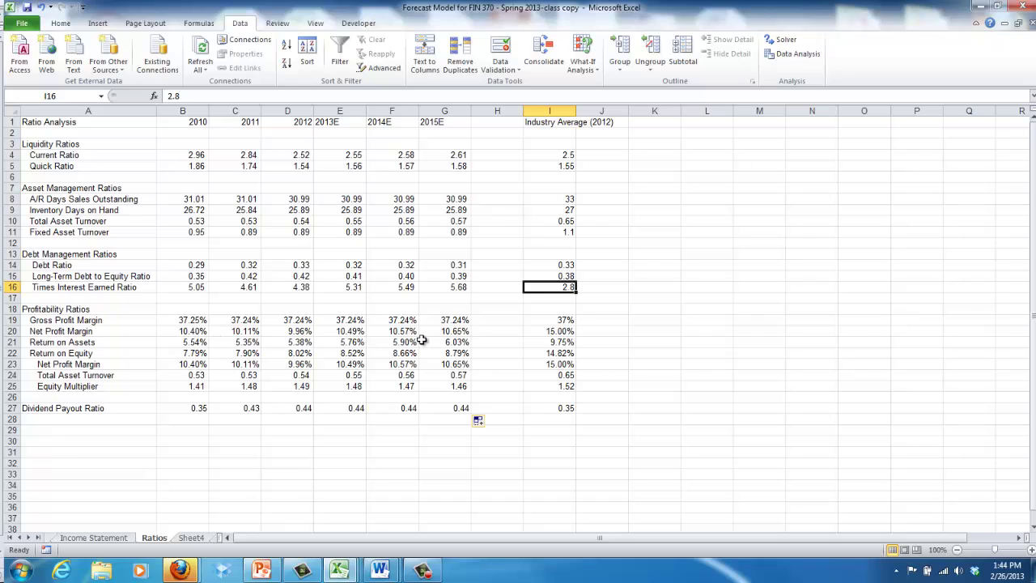
Compare Net Profit Margin, Return on Assets, Return on Equity and the Equity Multiplier with the industry averages.
left_click(564, 331)
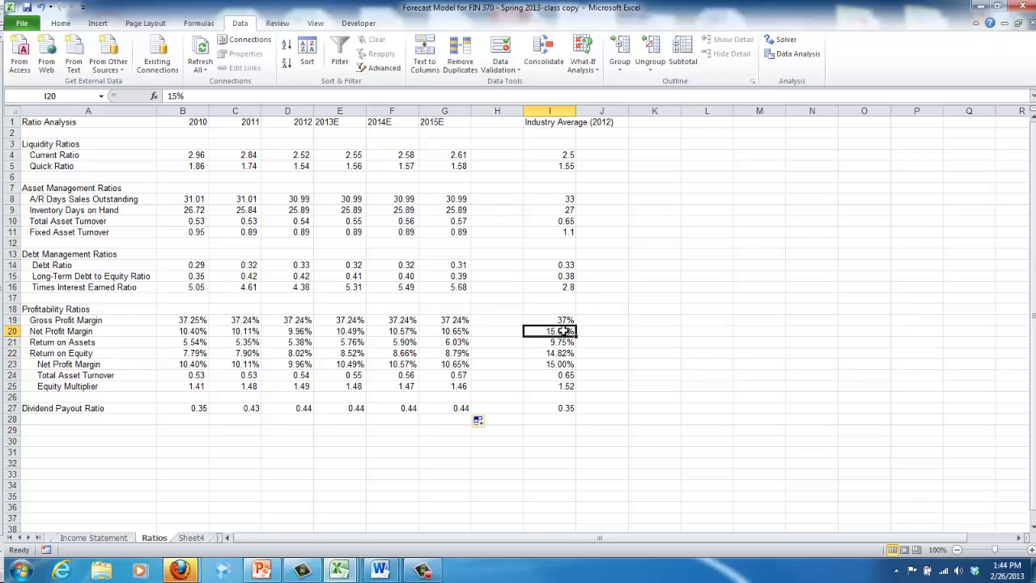
left_click(354, 335)
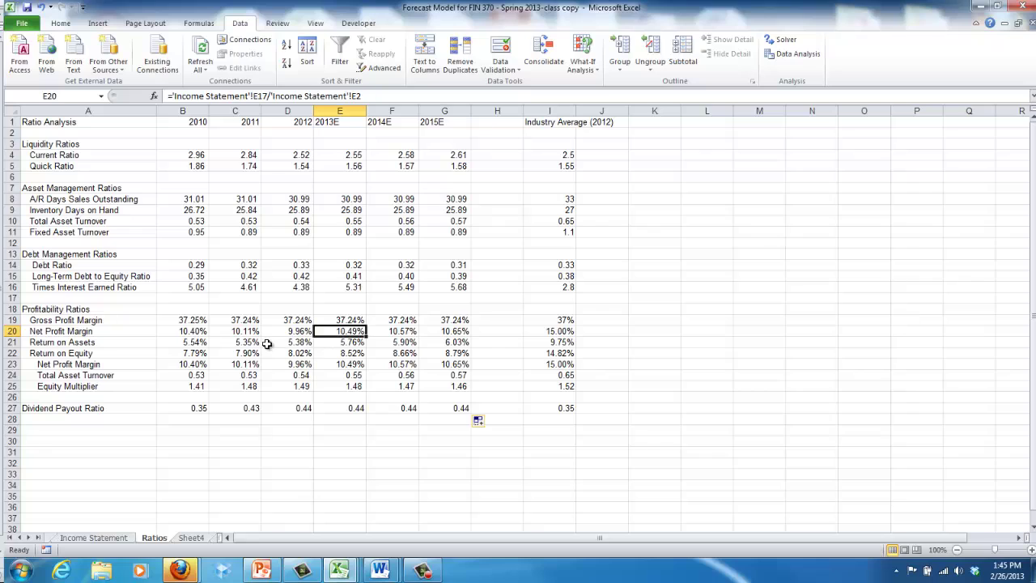
left_click(562, 343)
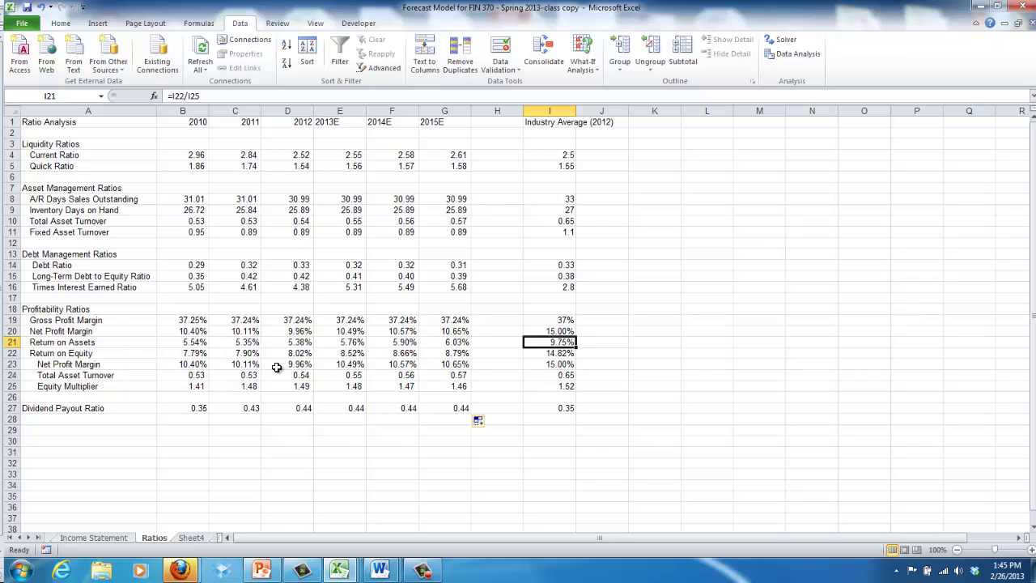
left_click(557, 354)
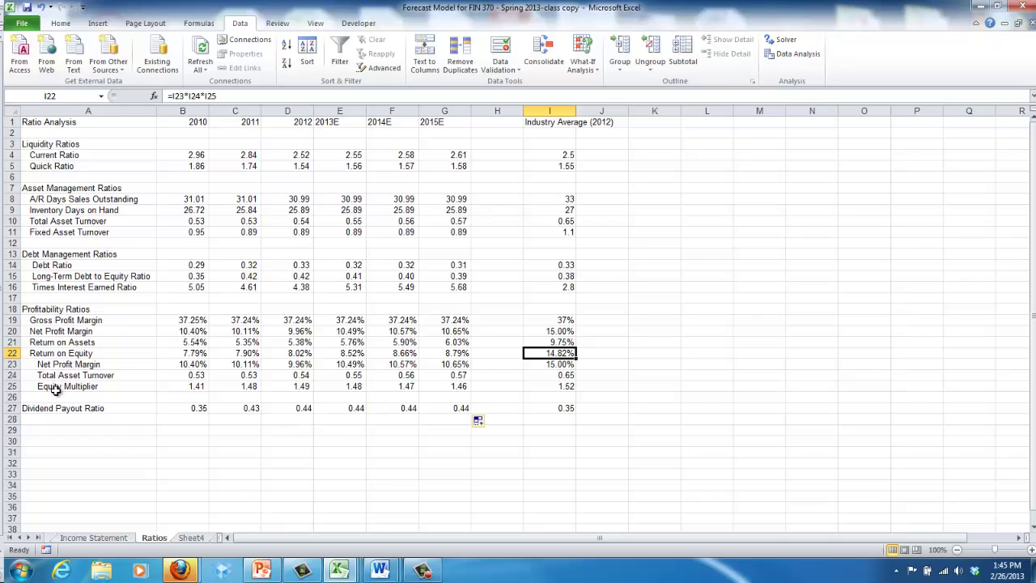
left_click(641, 410)
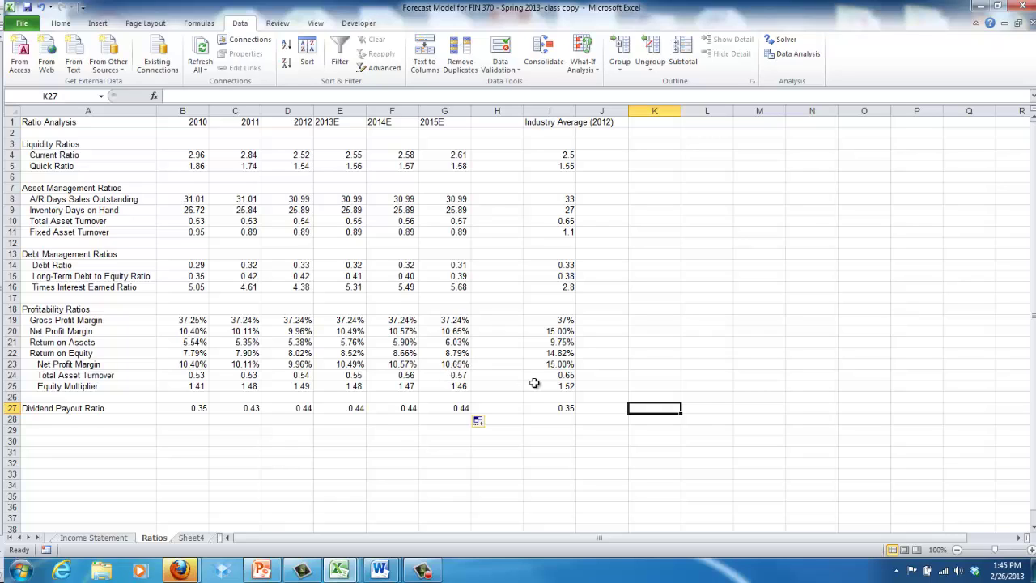
left_click(458, 386)
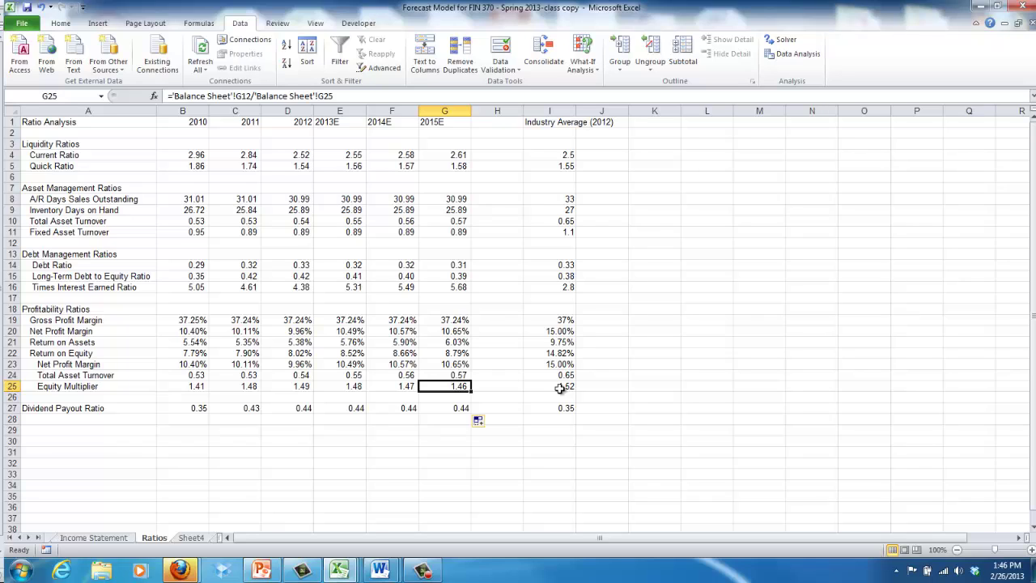
left_click(304, 462)
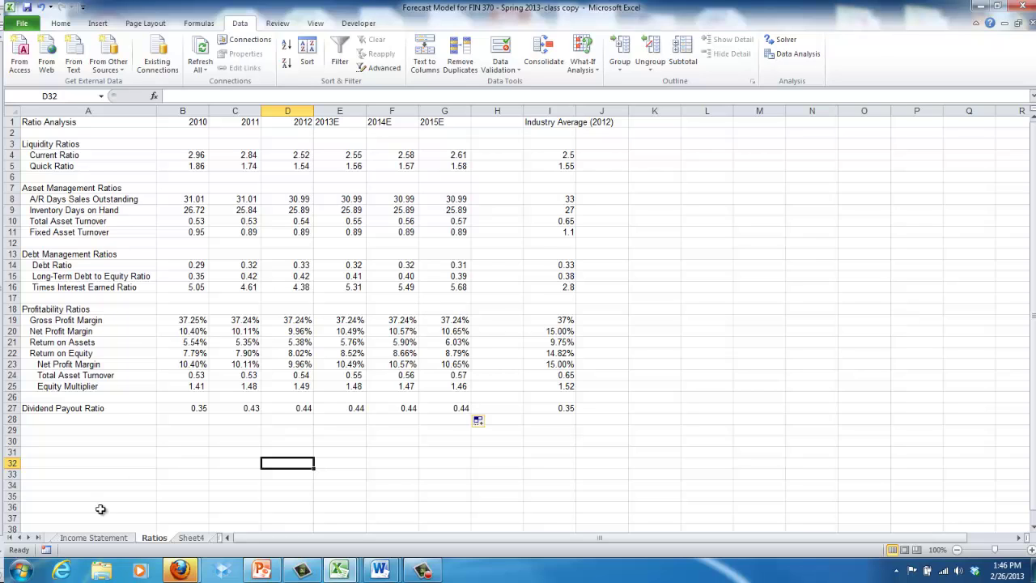
Review the Income Statement and the Balance Sheet with its assumptions, and return to the Ratios sheet.
left_click(100, 539)
left_click(19, 538)
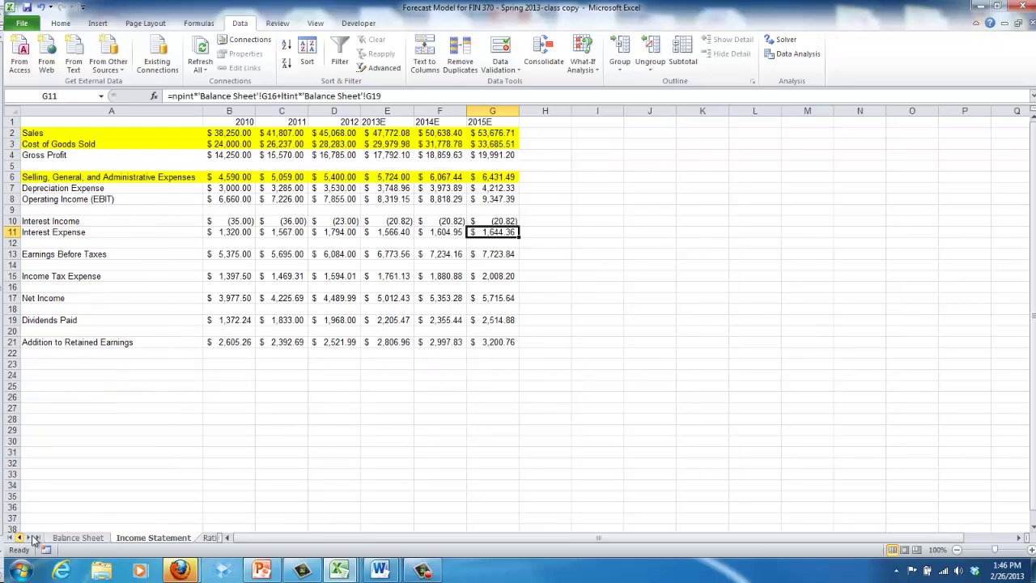
left_click(67, 539)
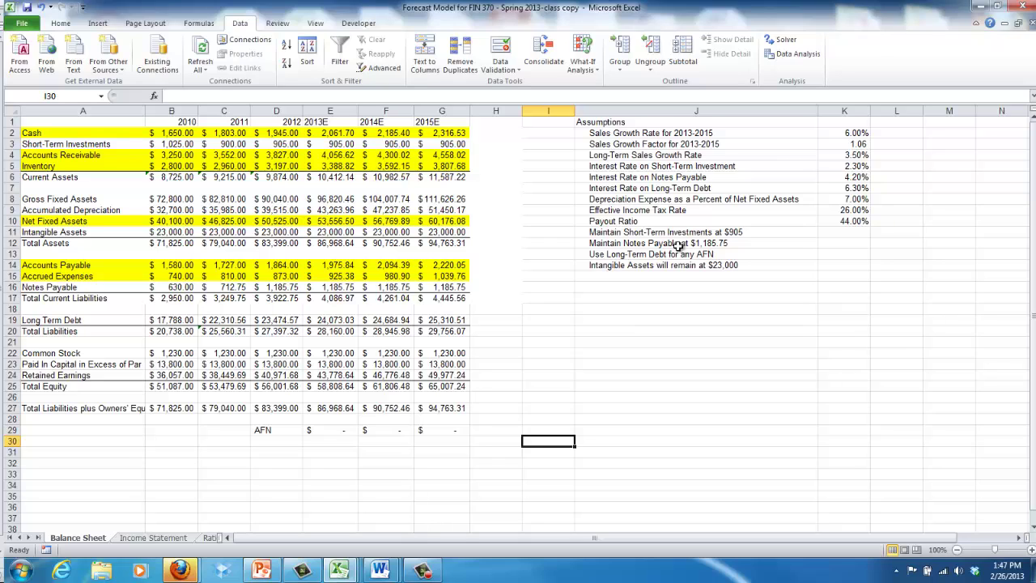
left_click(211, 538)
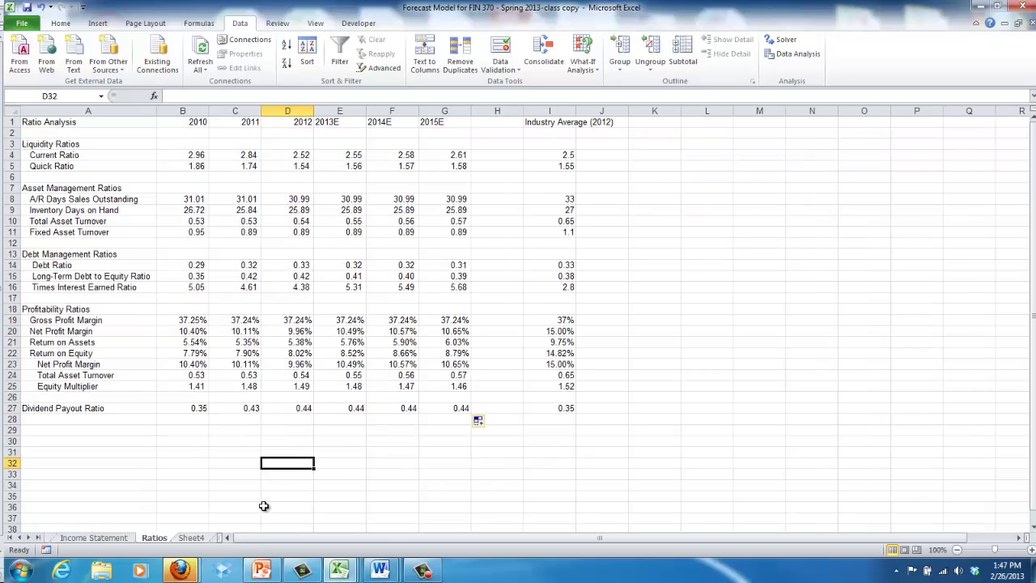